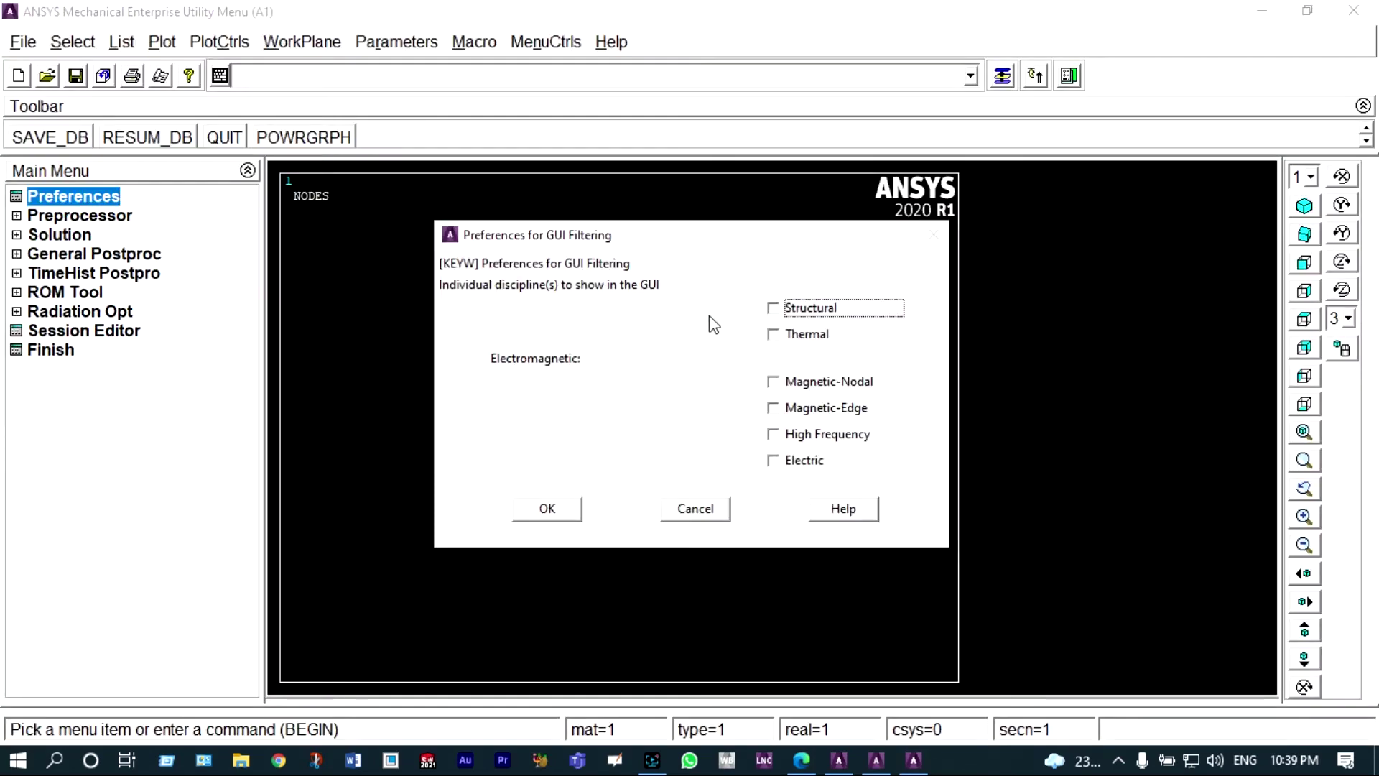
Filter the GUI preferences to the Structural discipline and add a Solid Quad 4 node 182 element type with reference number 1.
click(774, 309)
click(570, 508)
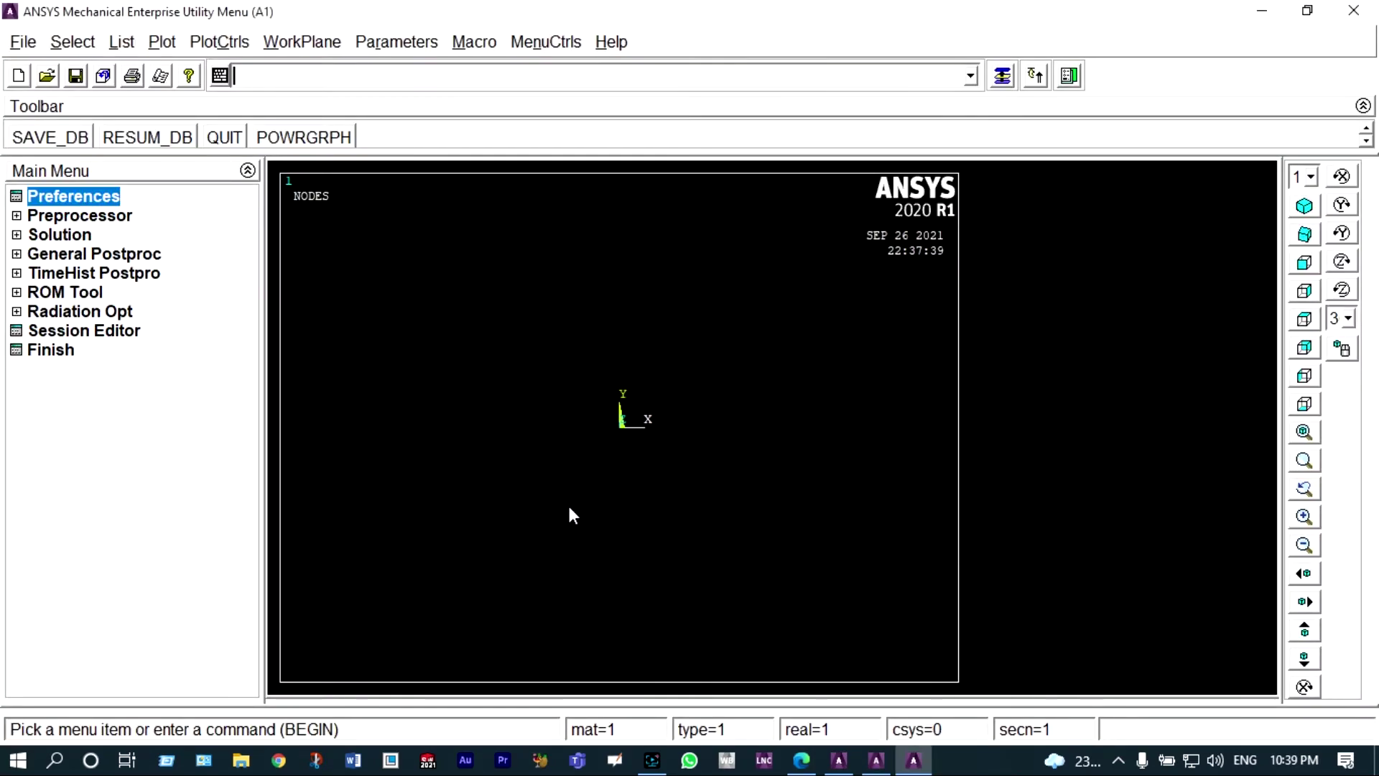
click(118, 217)
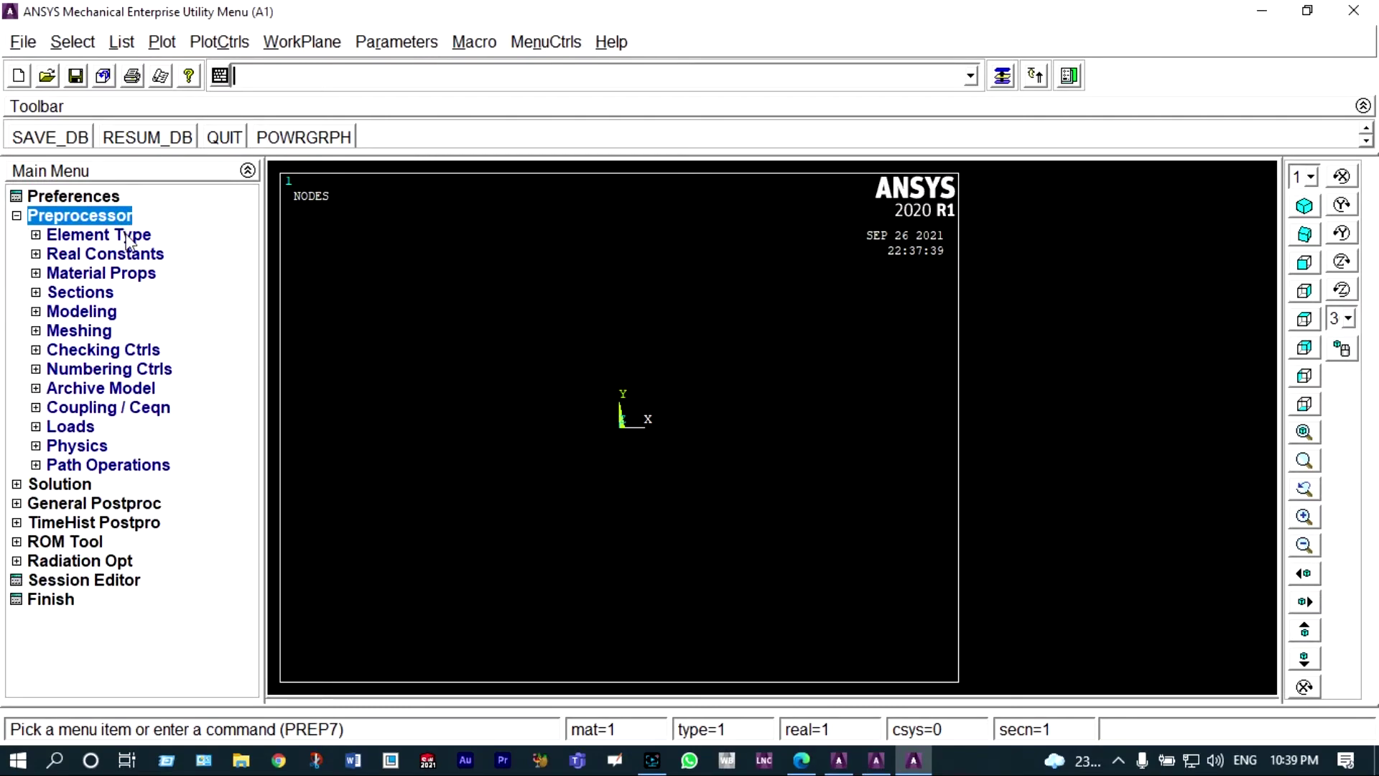
click(127, 235)
click(141, 256)
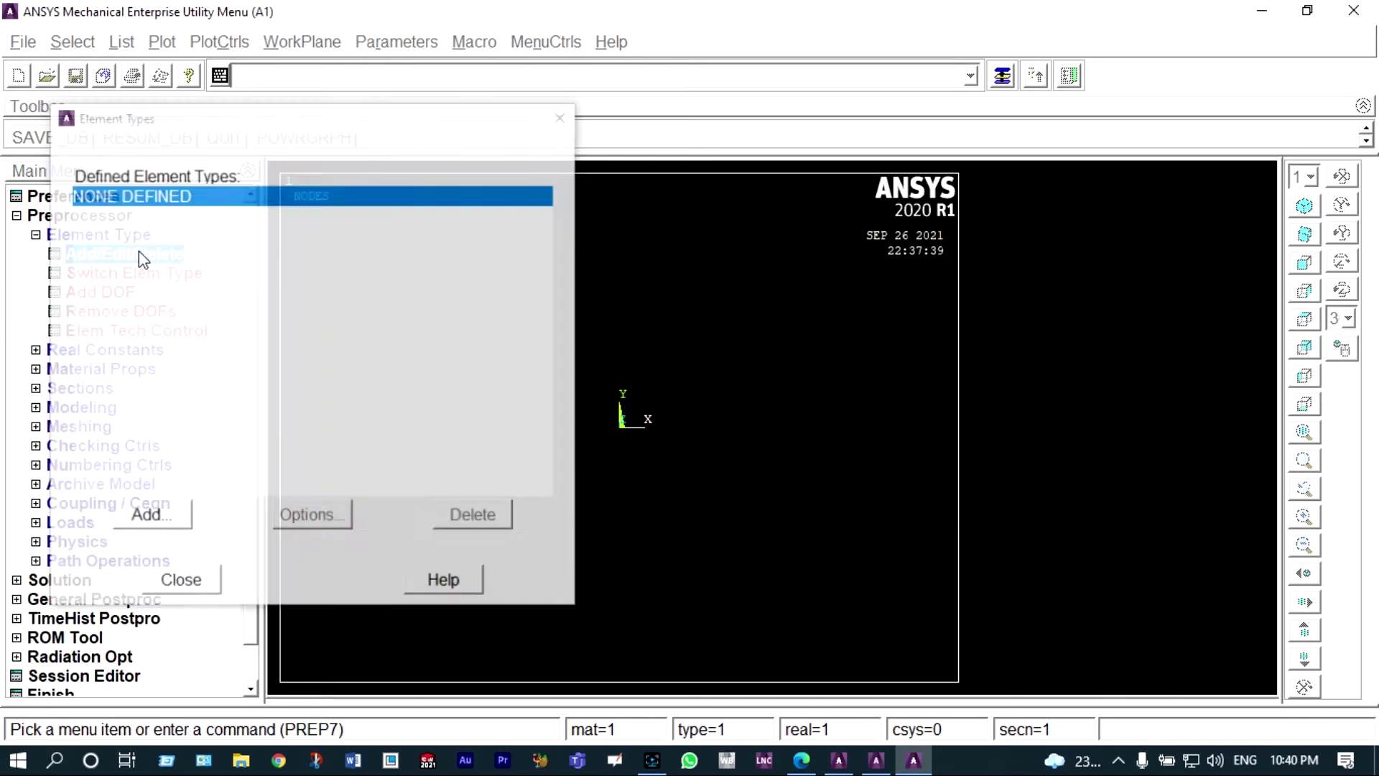
click(167, 518)
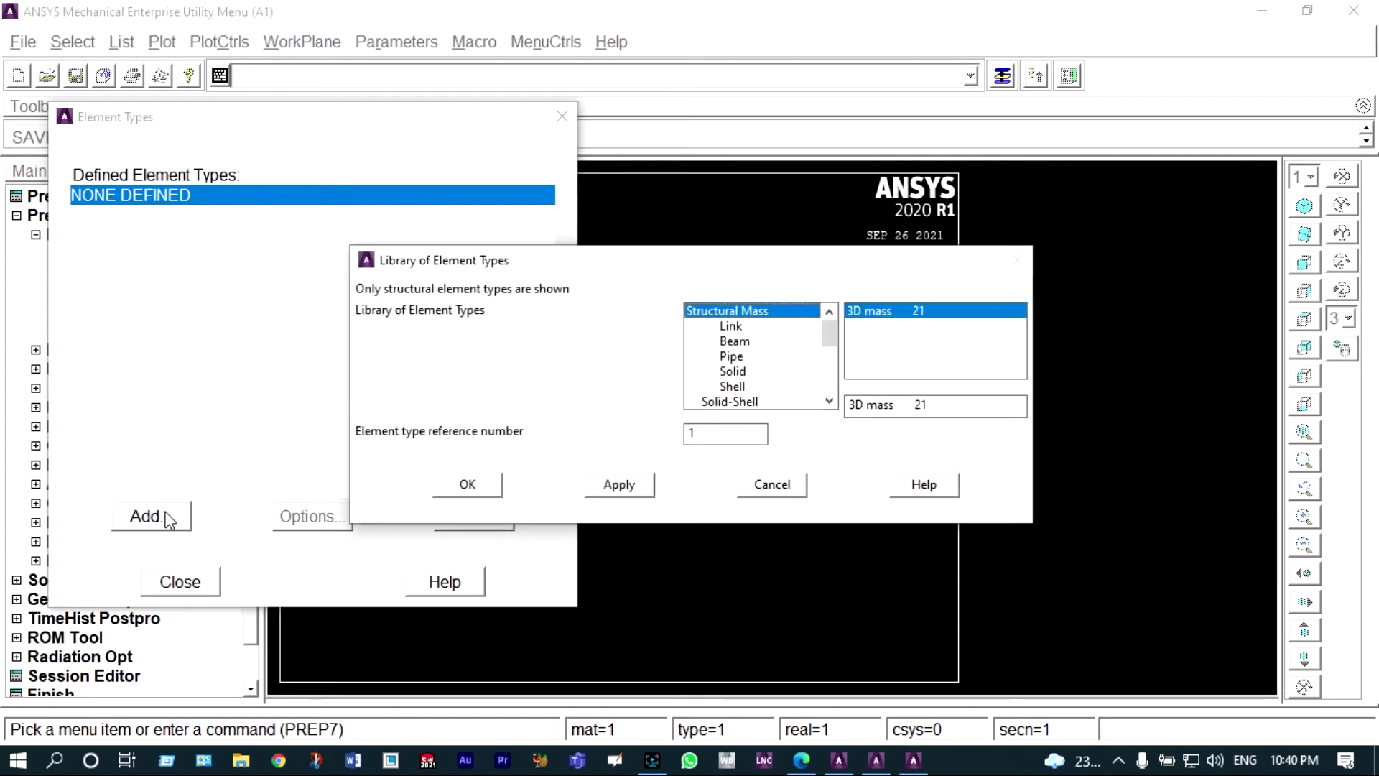
click(733, 372)
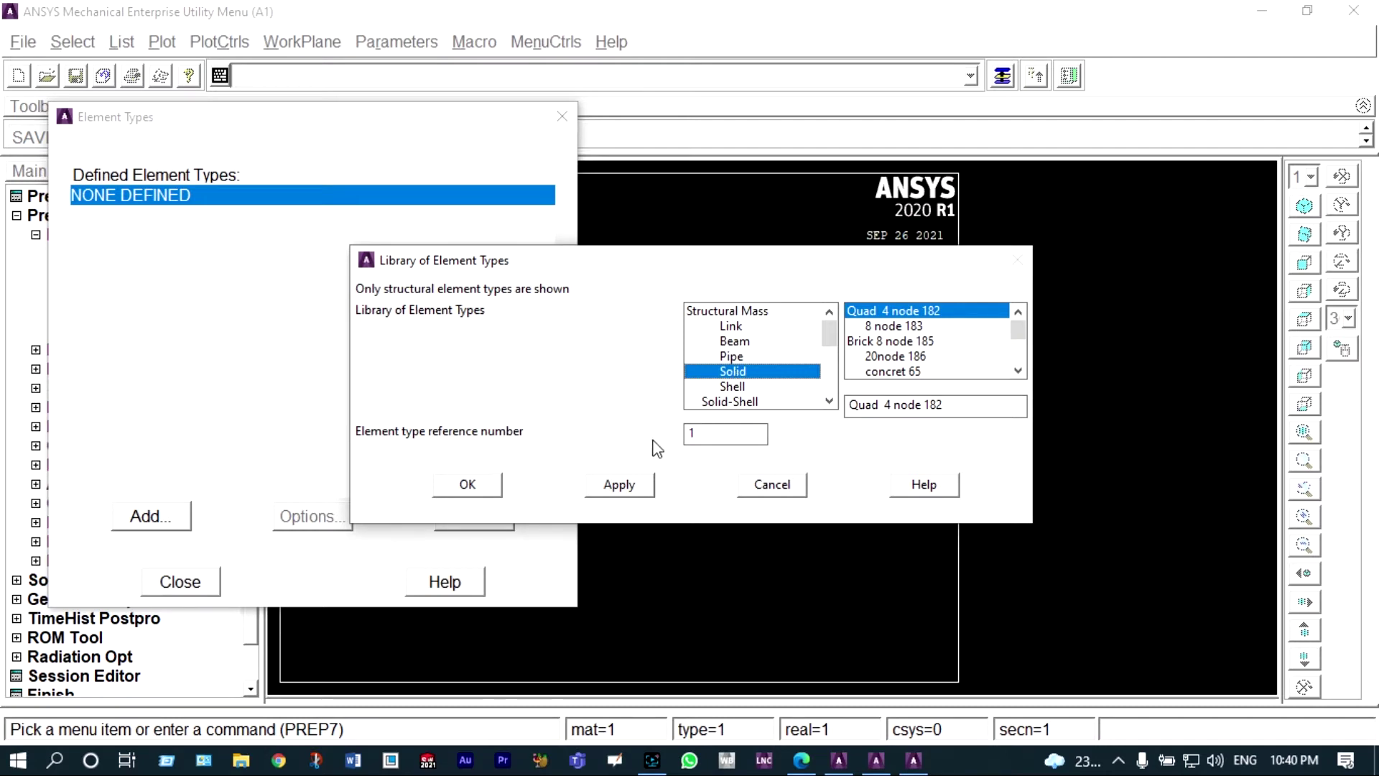
click(497, 484)
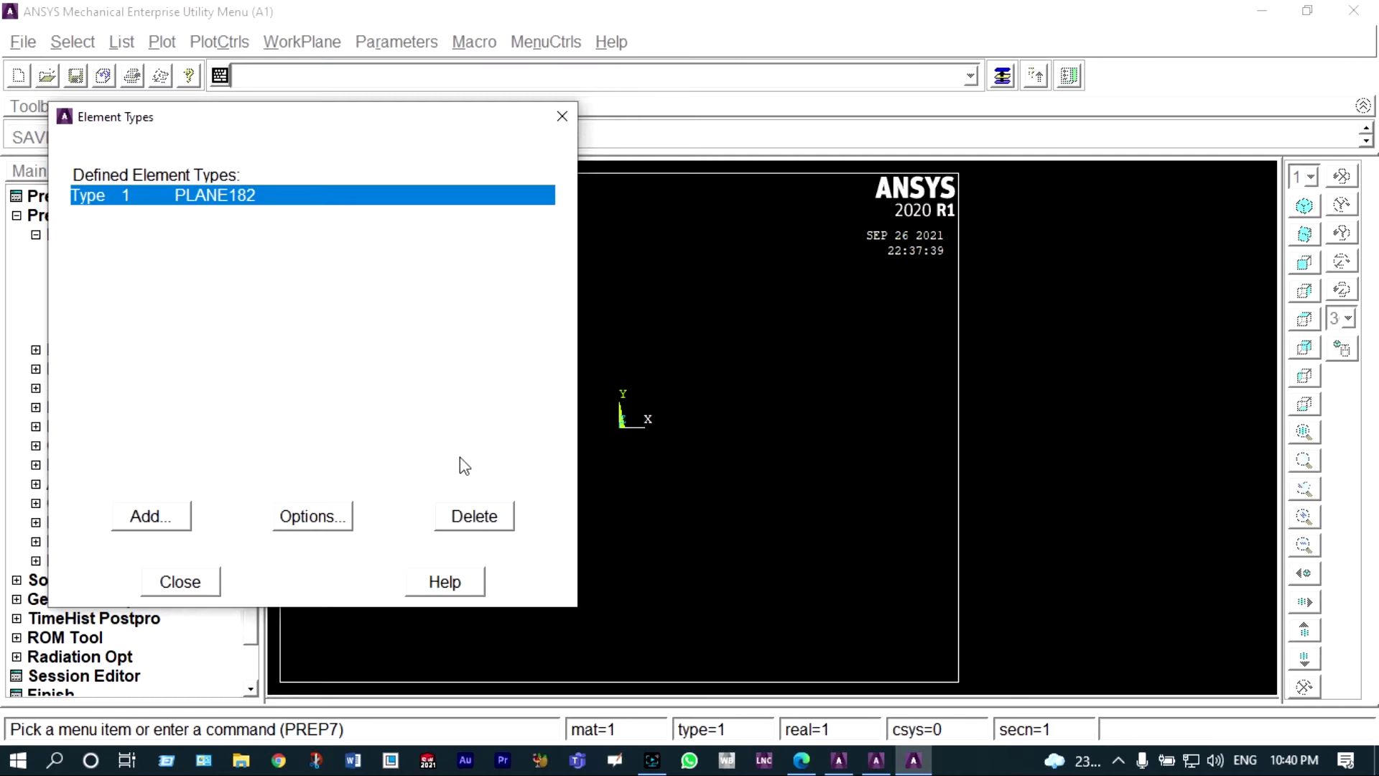
Set the PLANE182 element behavior (K3) to Plane strs w/thk and finish the element type definition.
click(300, 523)
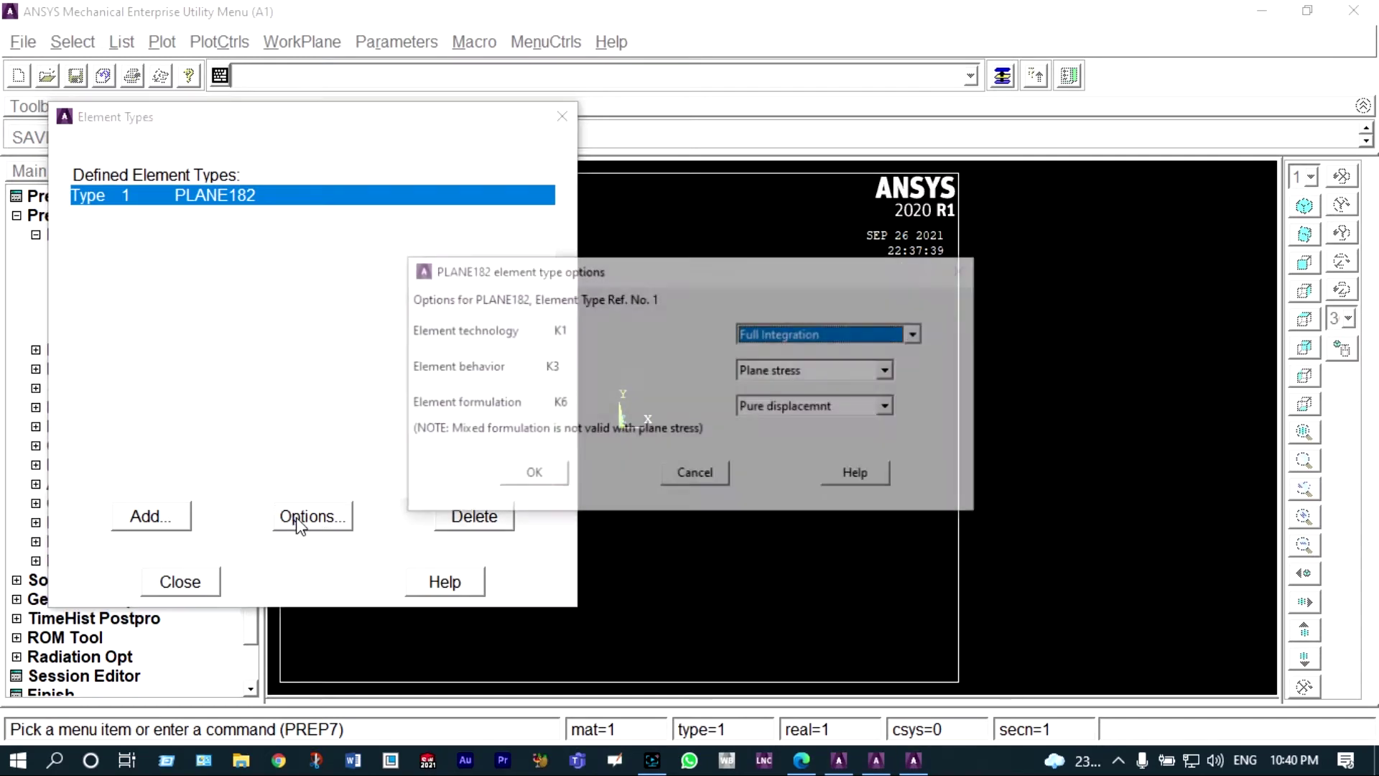
click(890, 371)
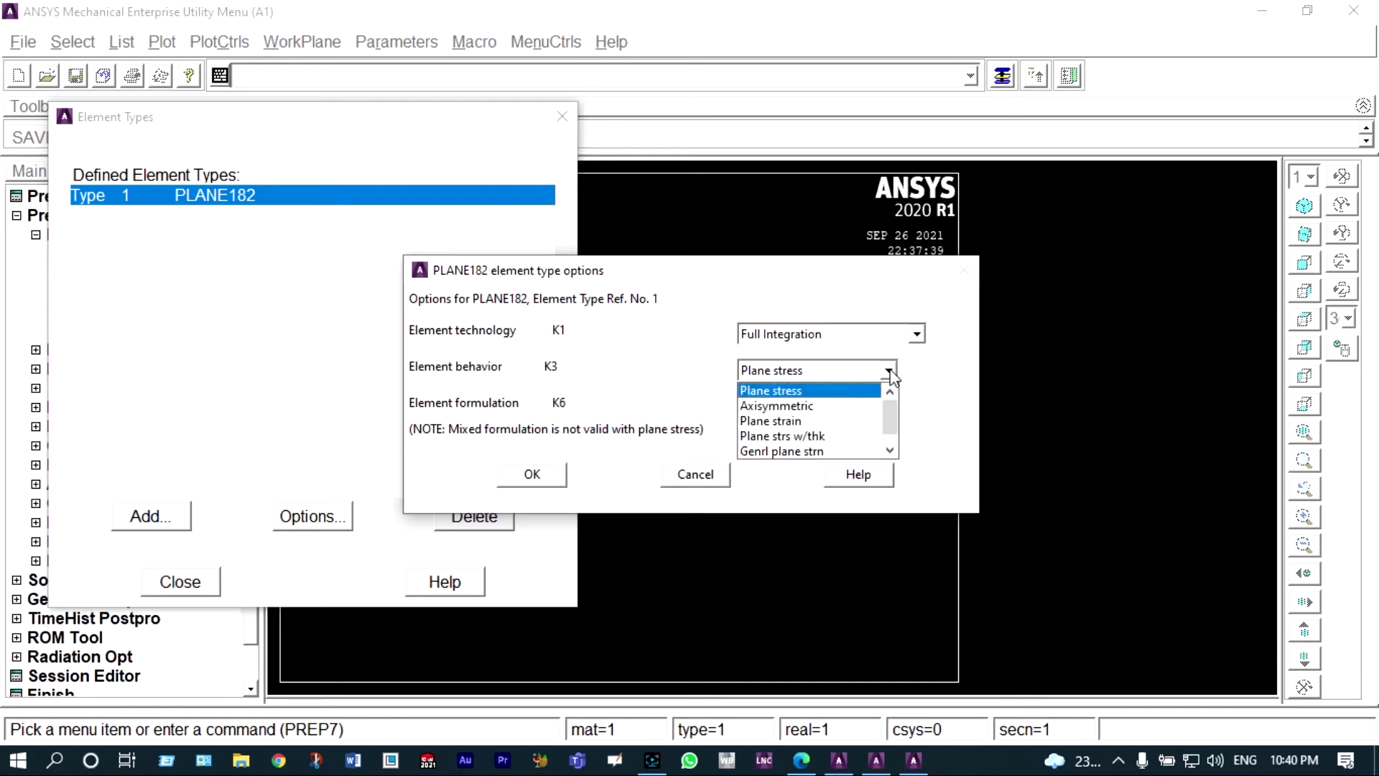
click(827, 436)
click(552, 475)
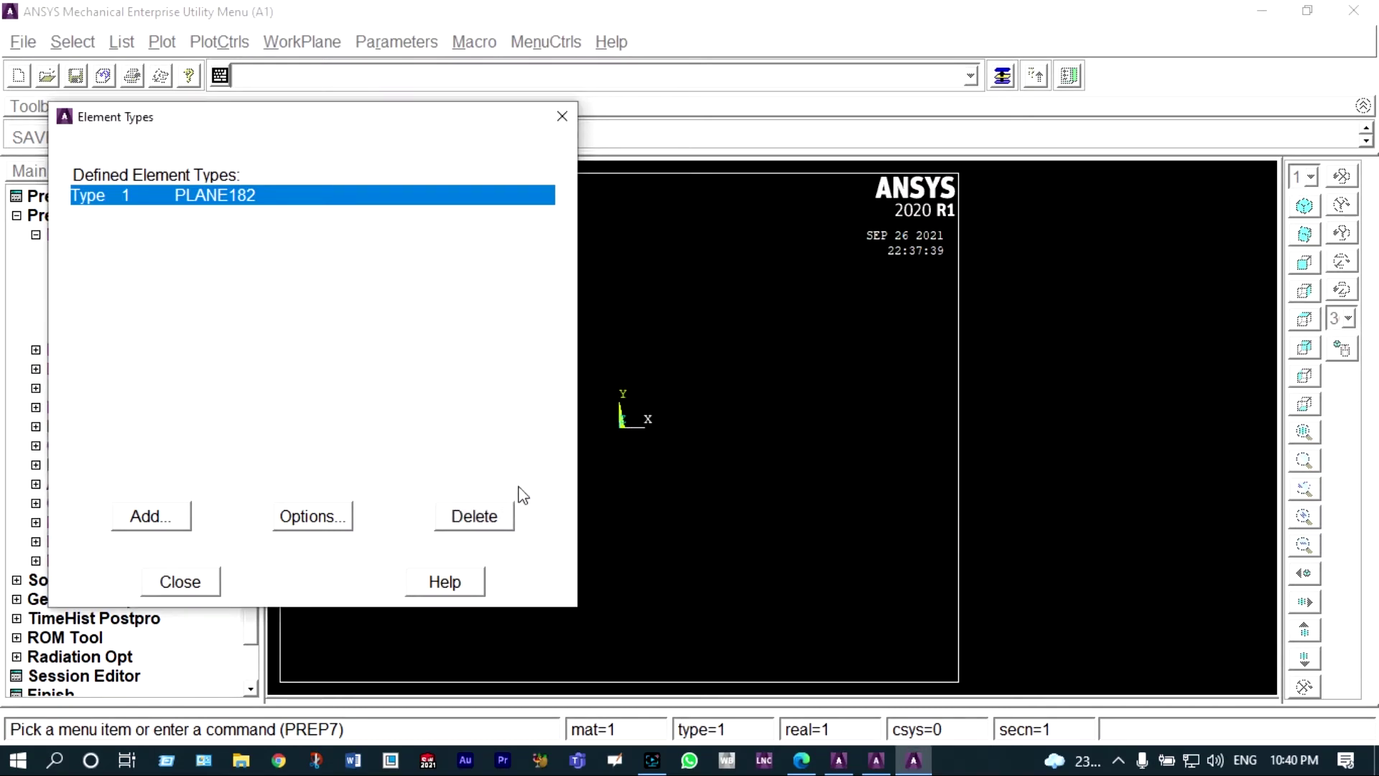
click(208, 580)
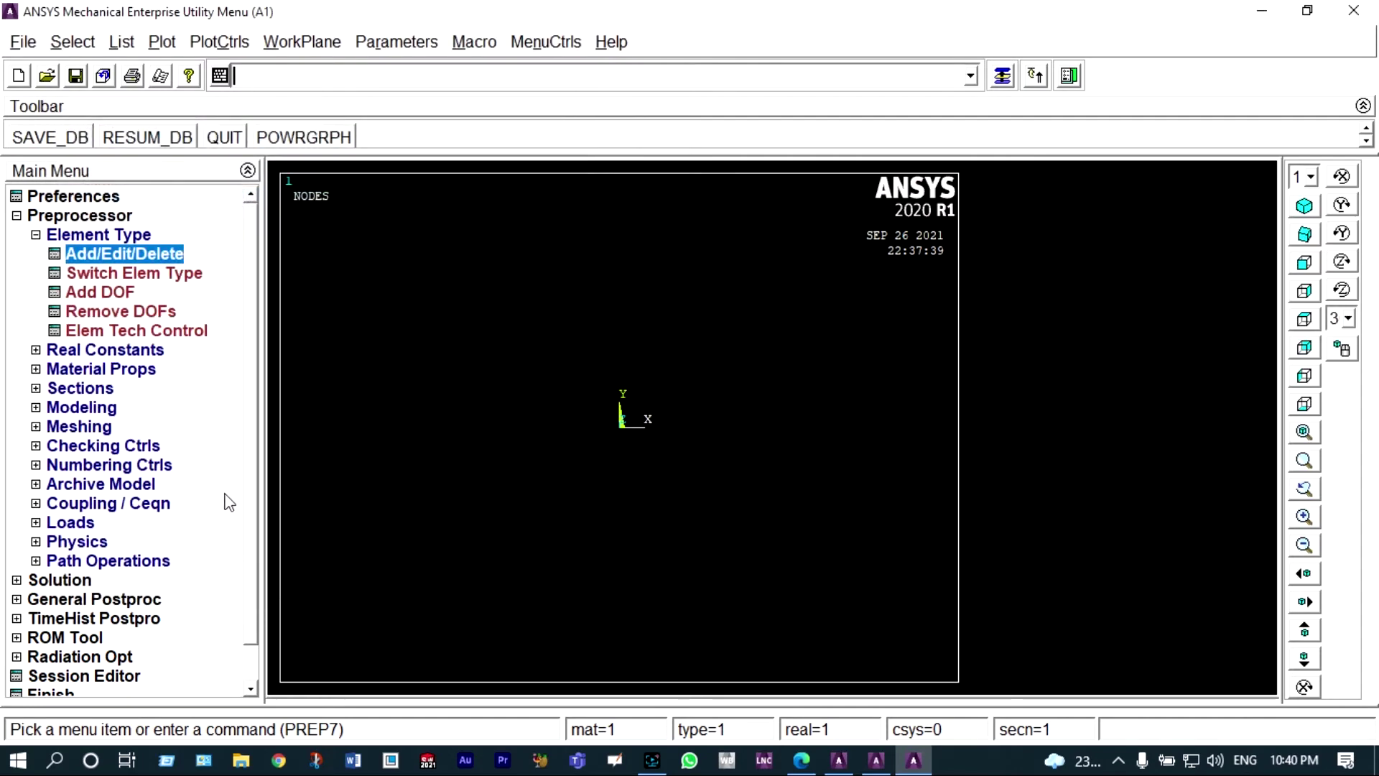
Define real constant set 1 for the PLANE182 element with a thickness of 10.
click(138, 352)
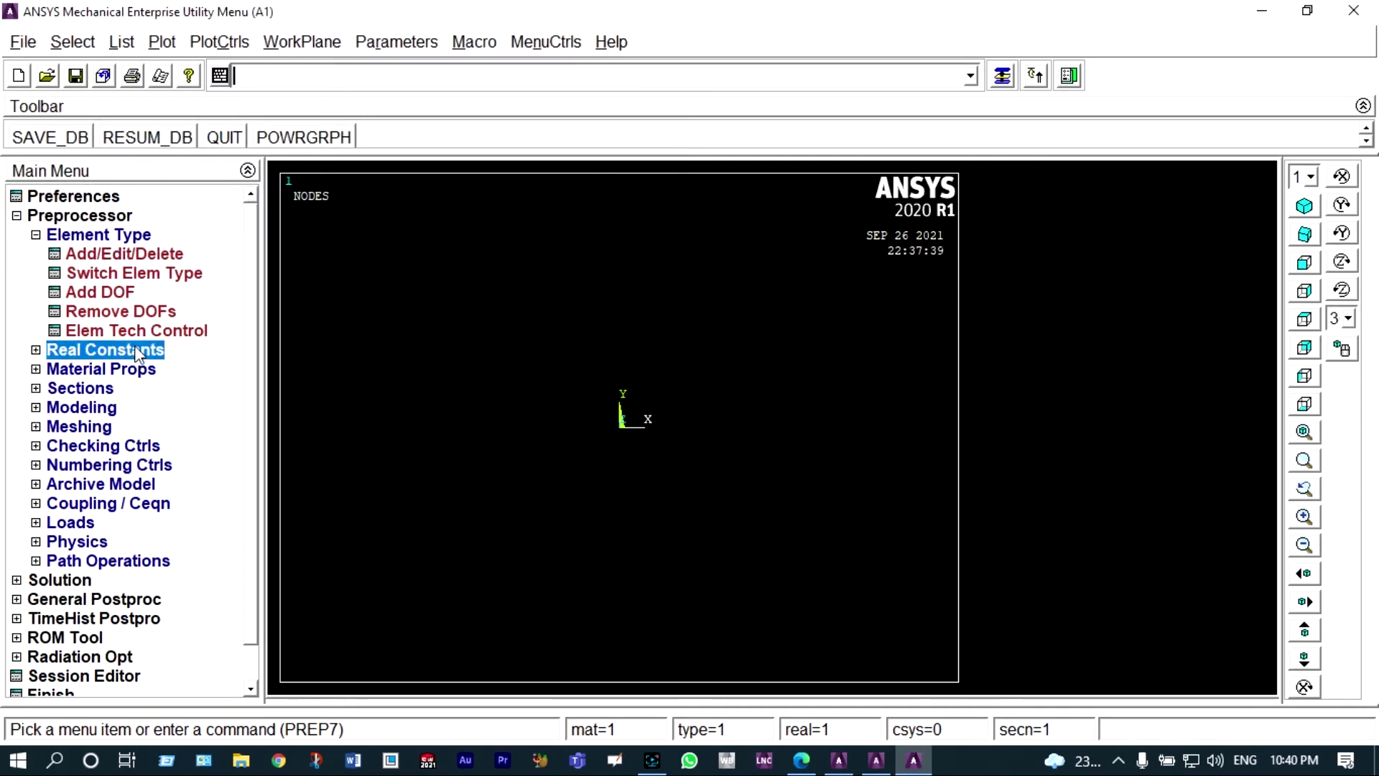
click(133, 274)
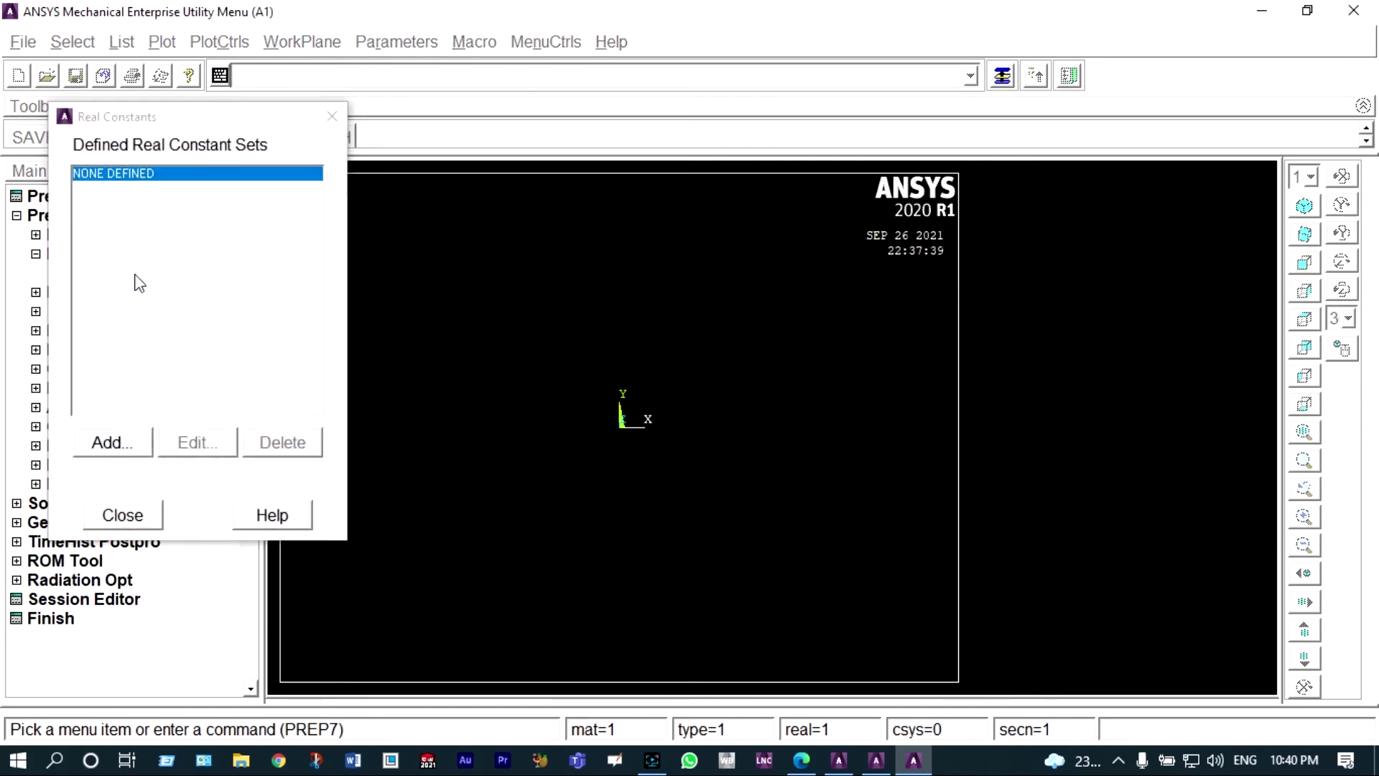
click(112, 442)
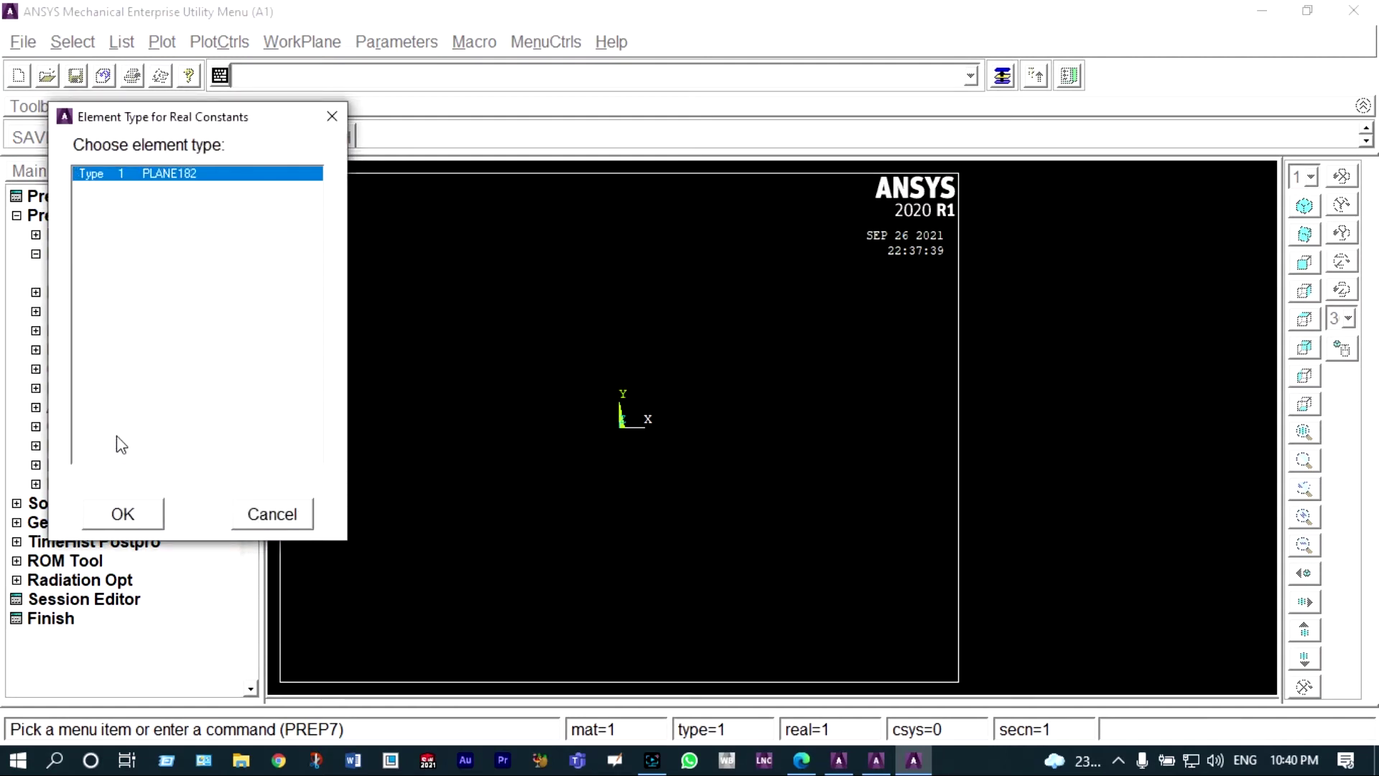
click(121, 512)
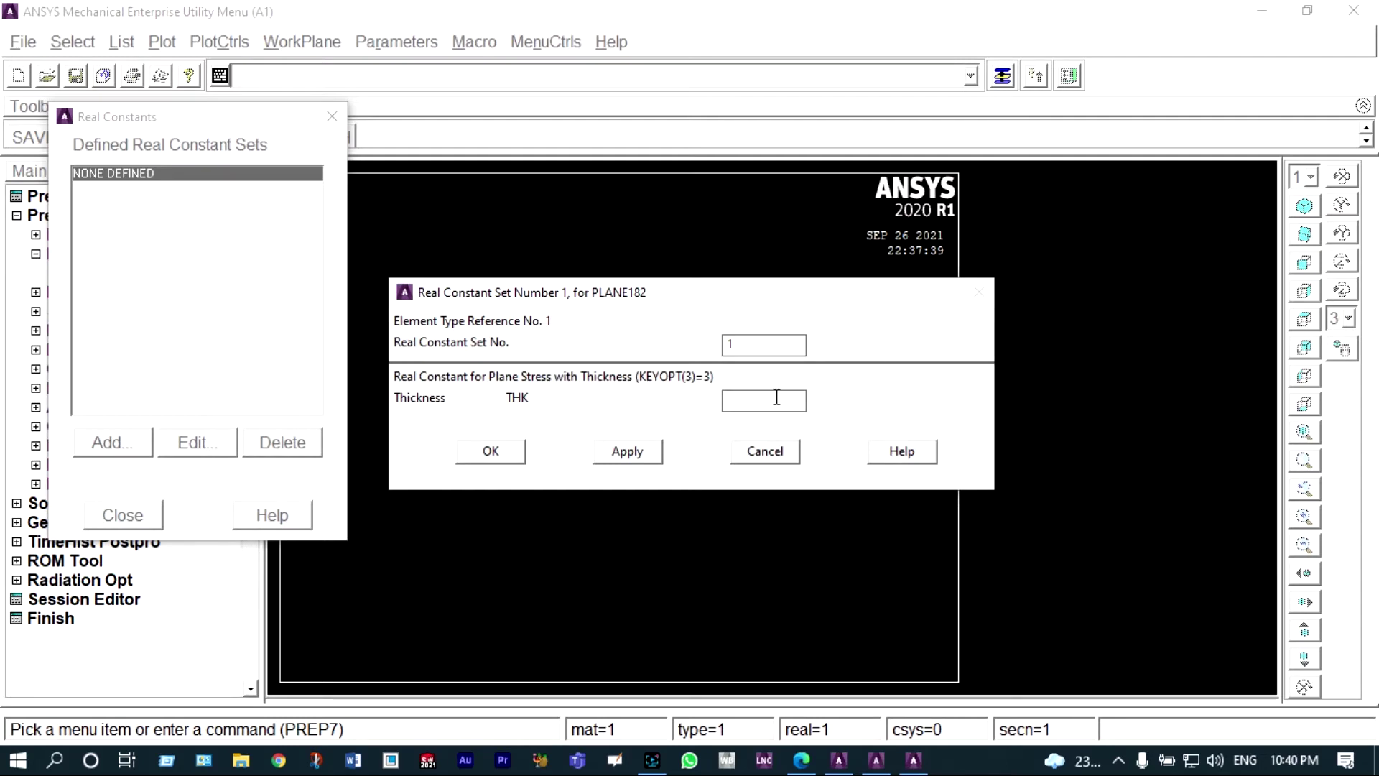
click(756, 402)
text(10)
click(494, 452)
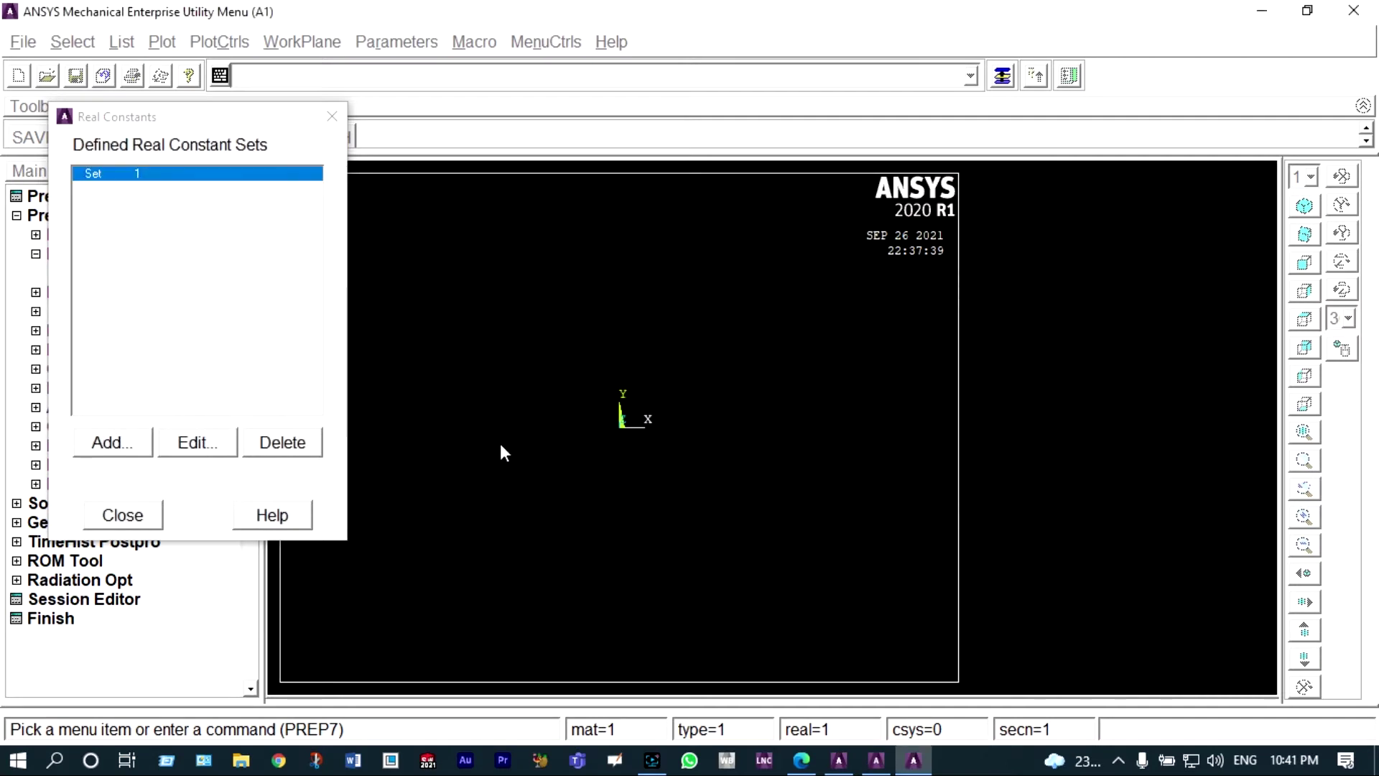
click(147, 519)
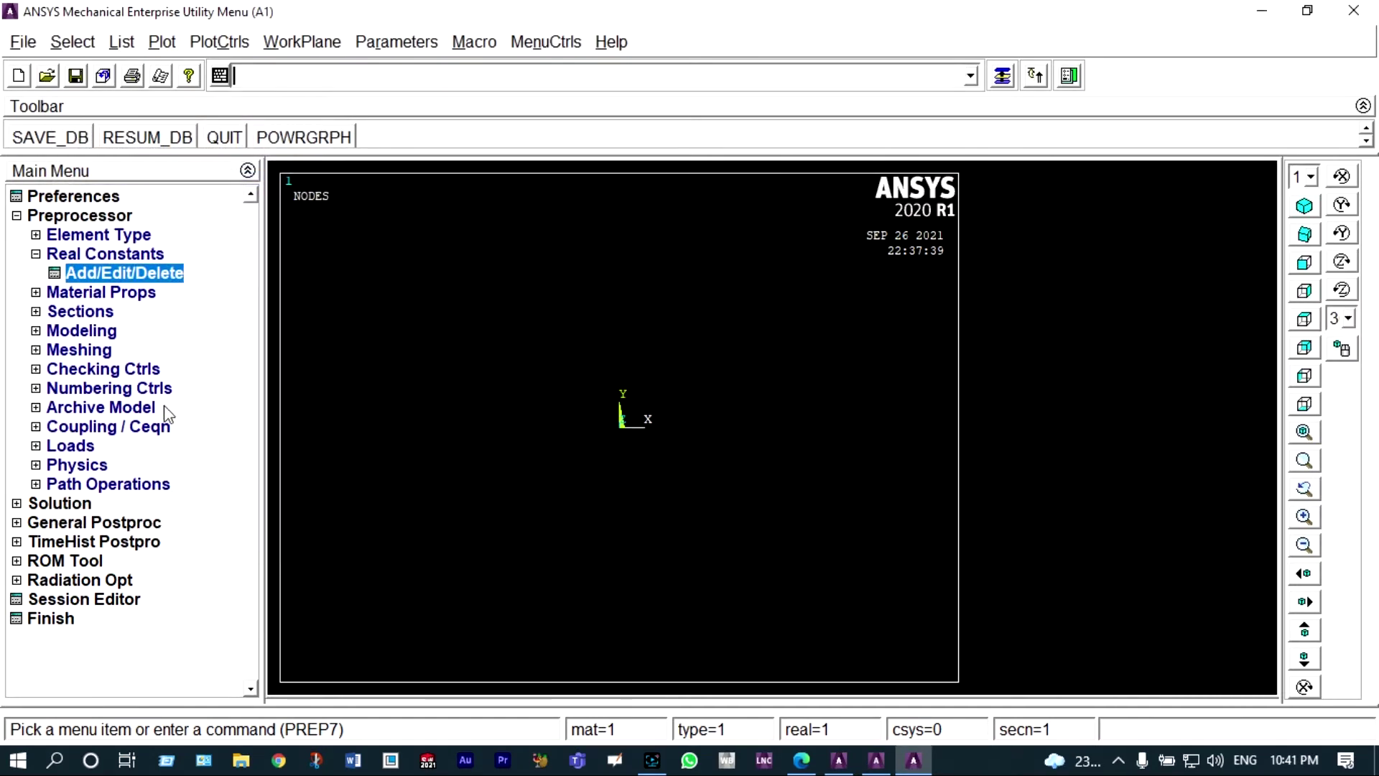
Define a structural linear elastic isotropic model for material 1 with EX 2e5 and PRXY 0.3.
click(123, 293)
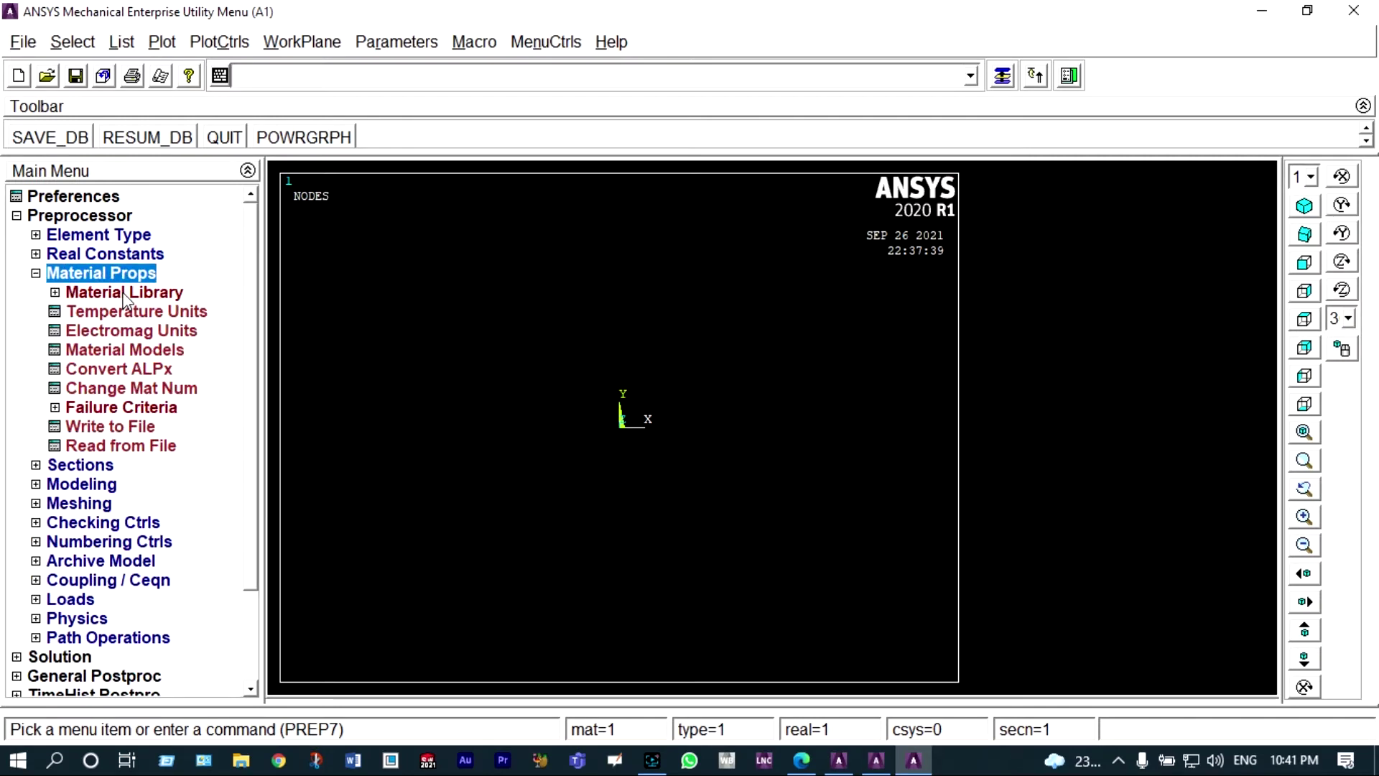
click(116, 350)
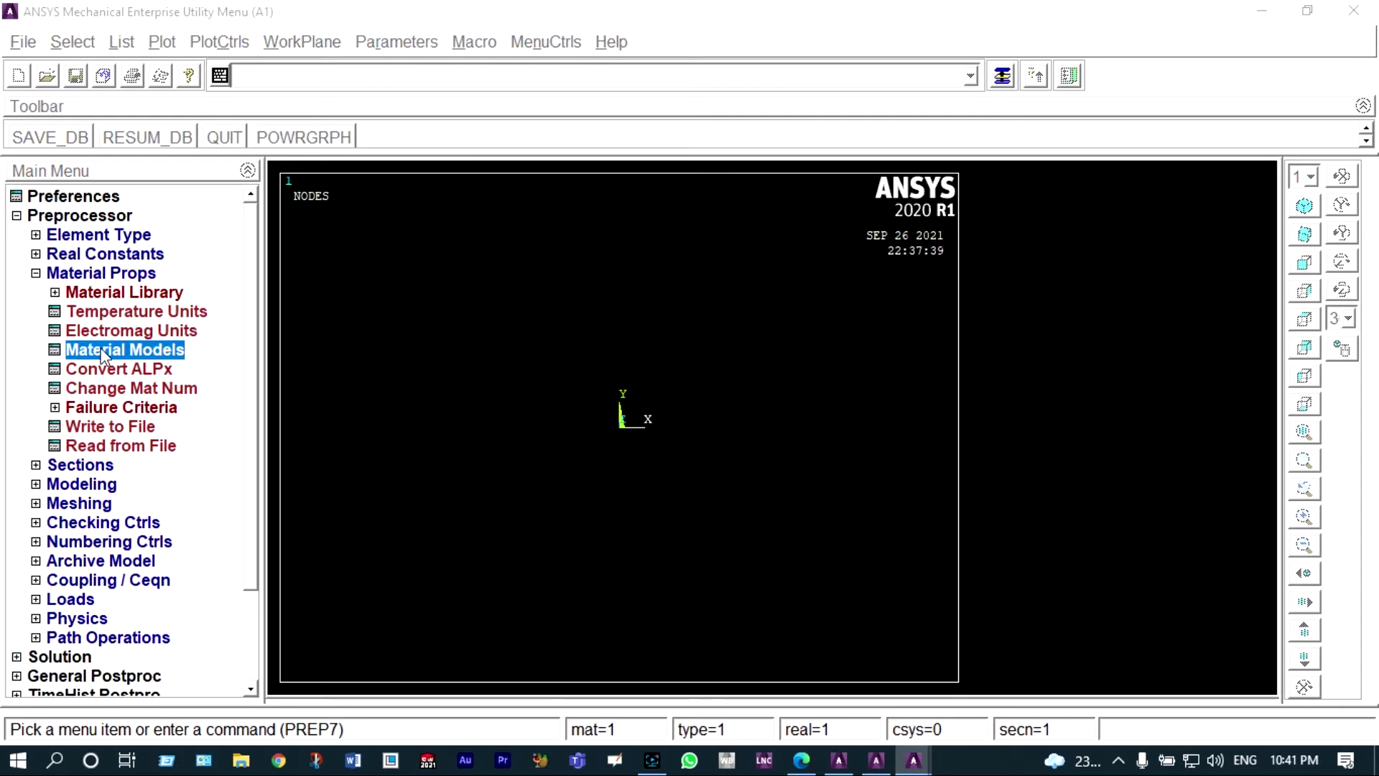
double_click(729, 345)
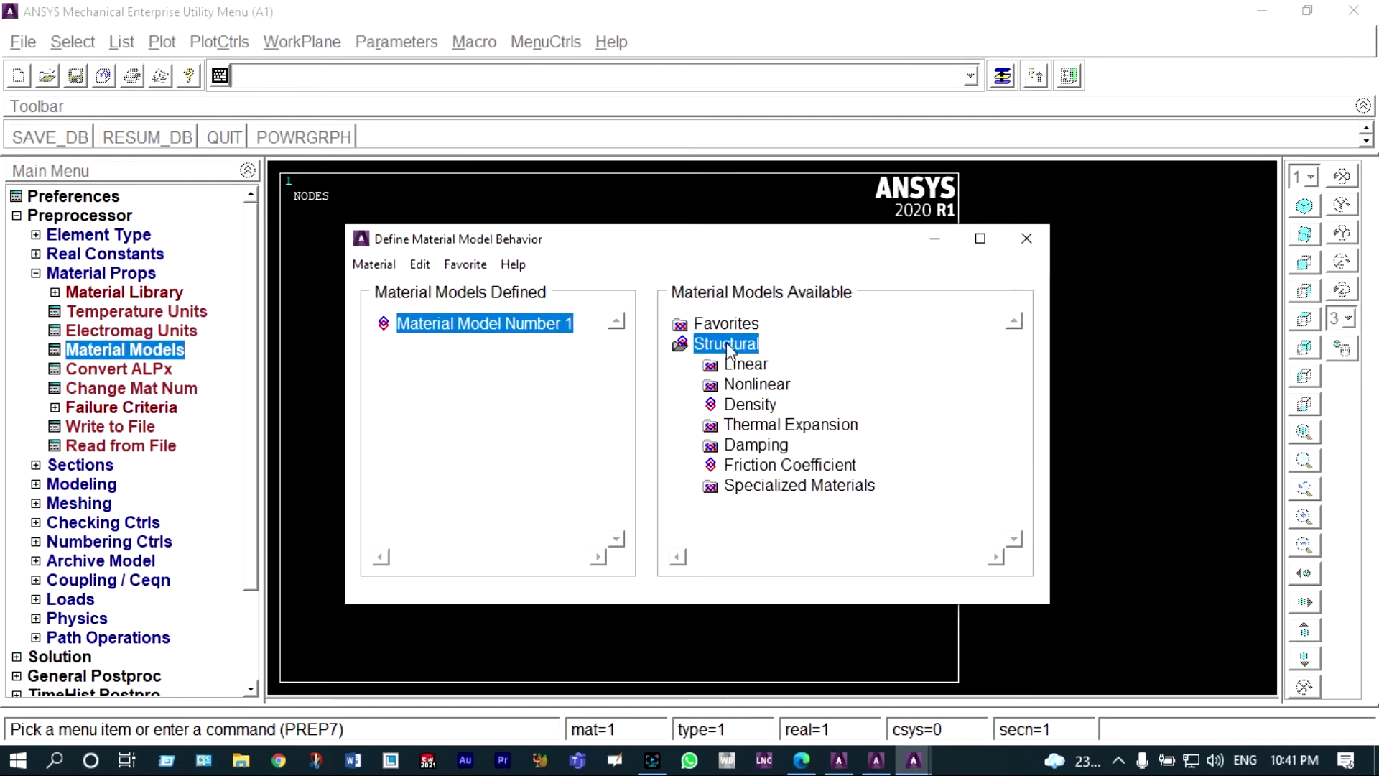
double_click(745, 365)
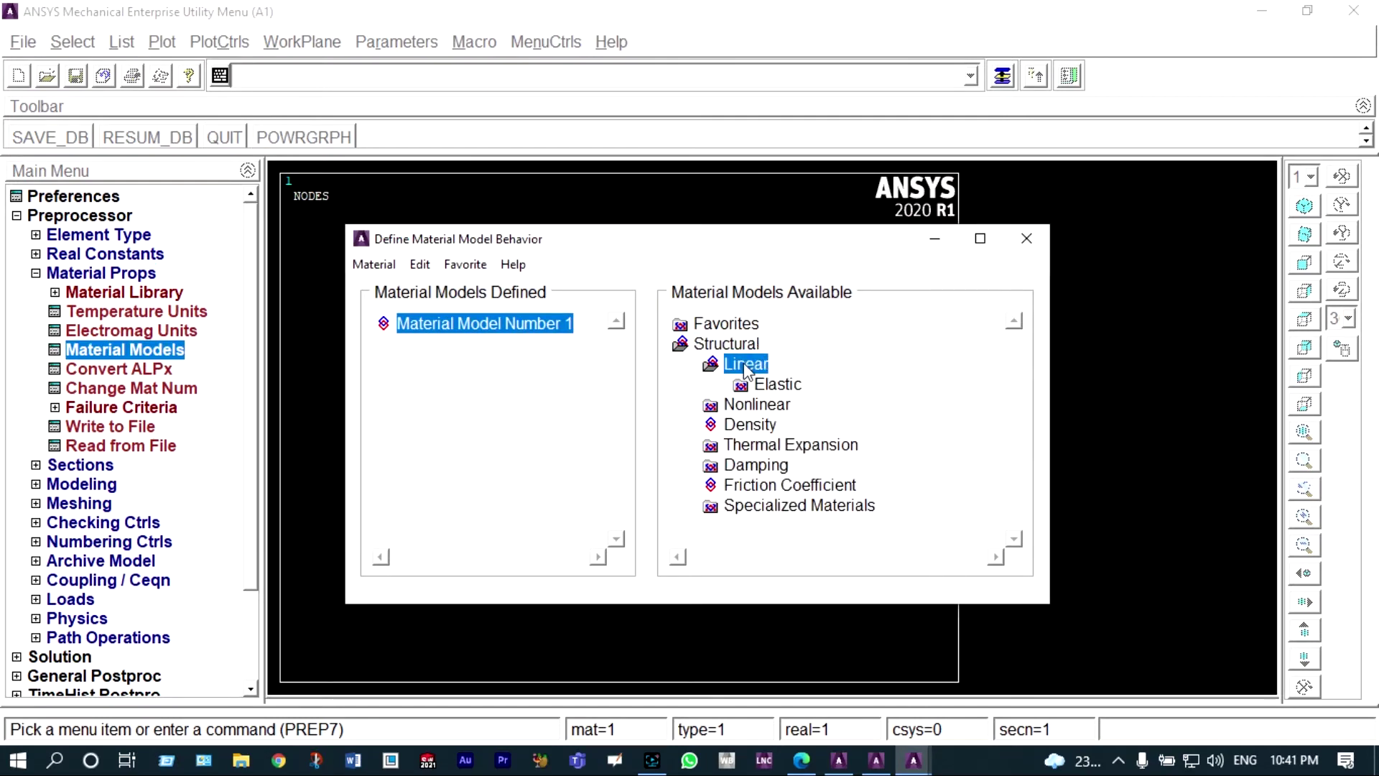
double_click(779, 392)
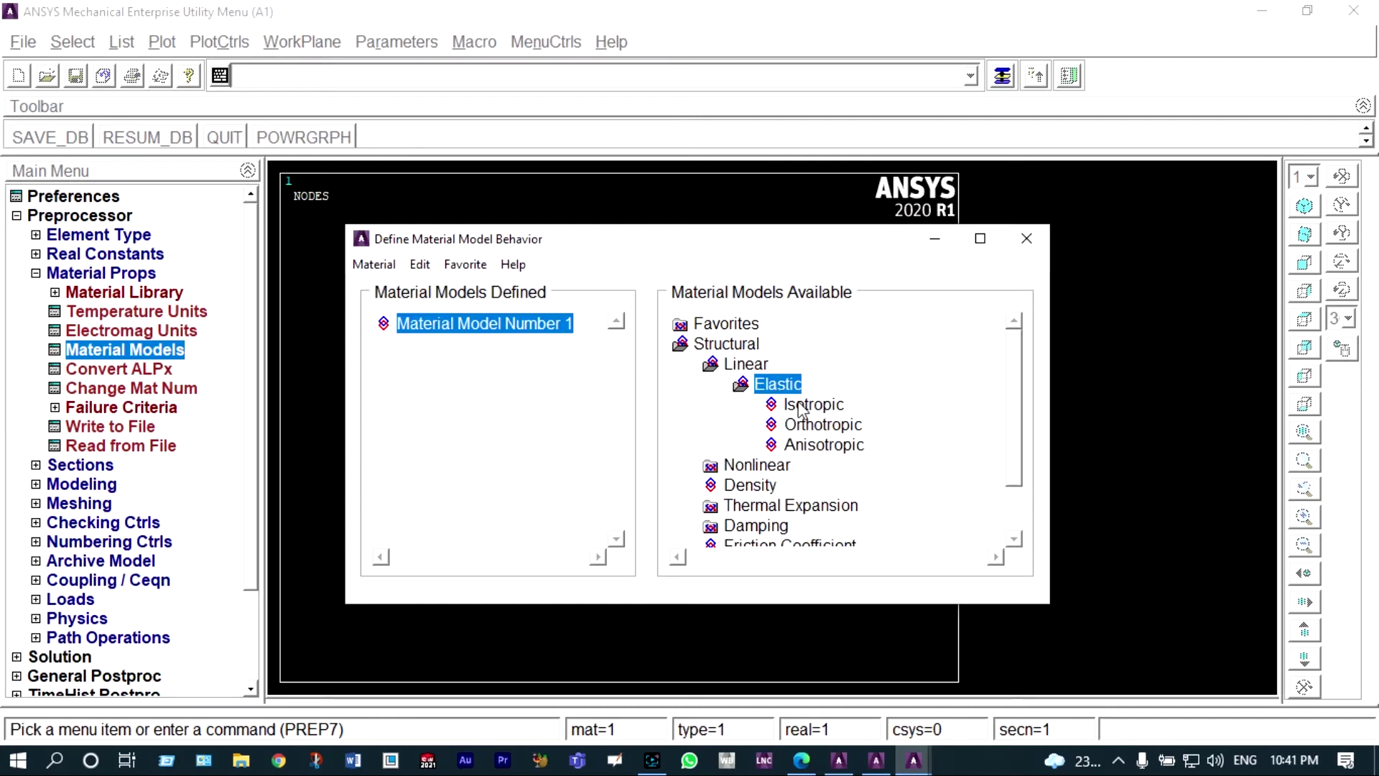
double_click(803, 406)
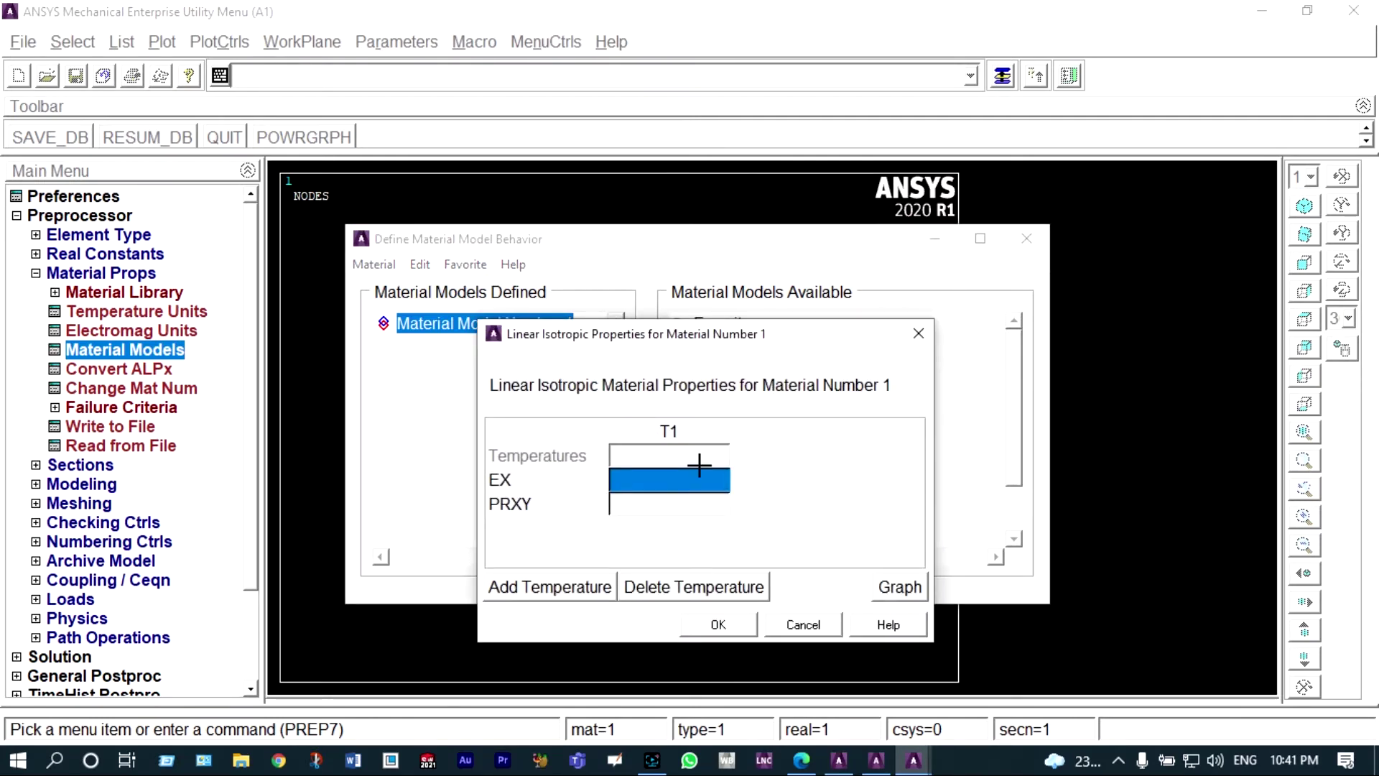
text(2)
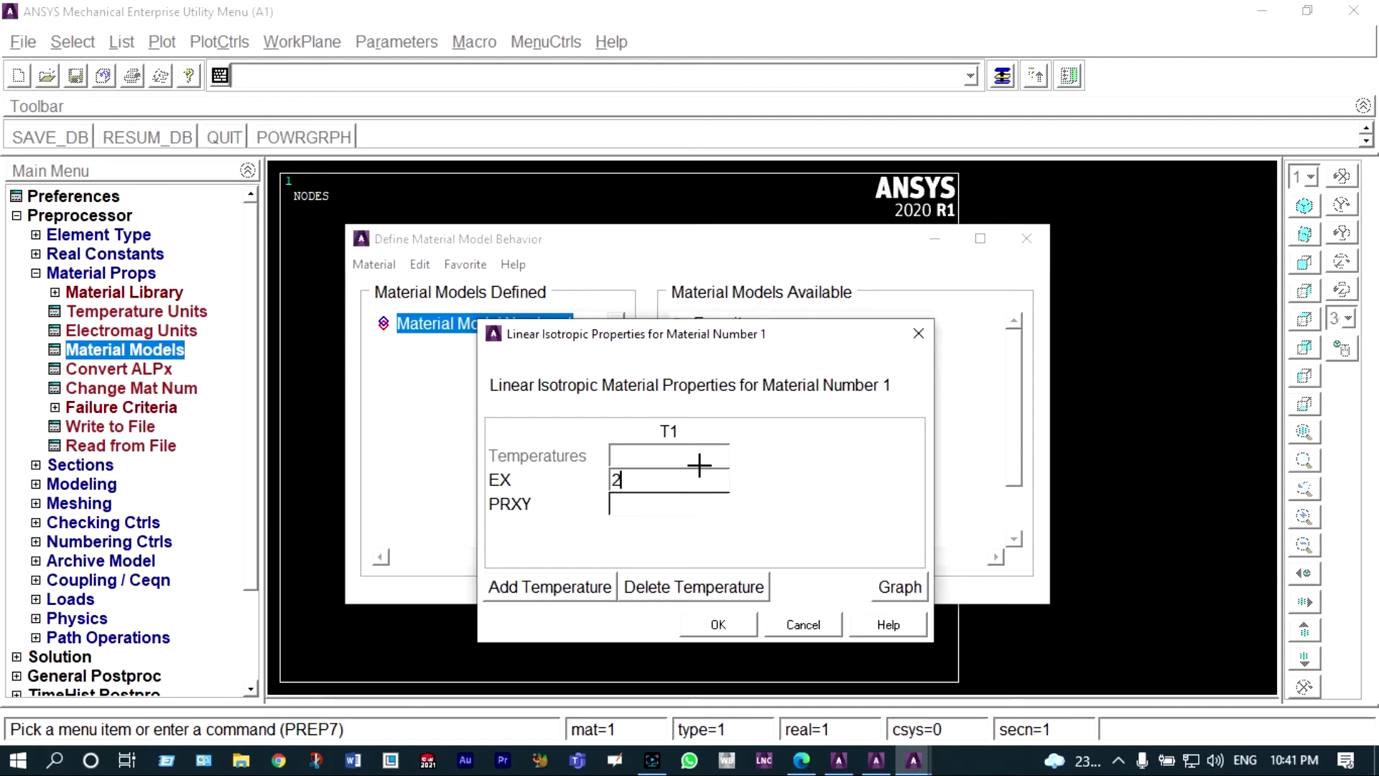
text(e5)
click(677, 507)
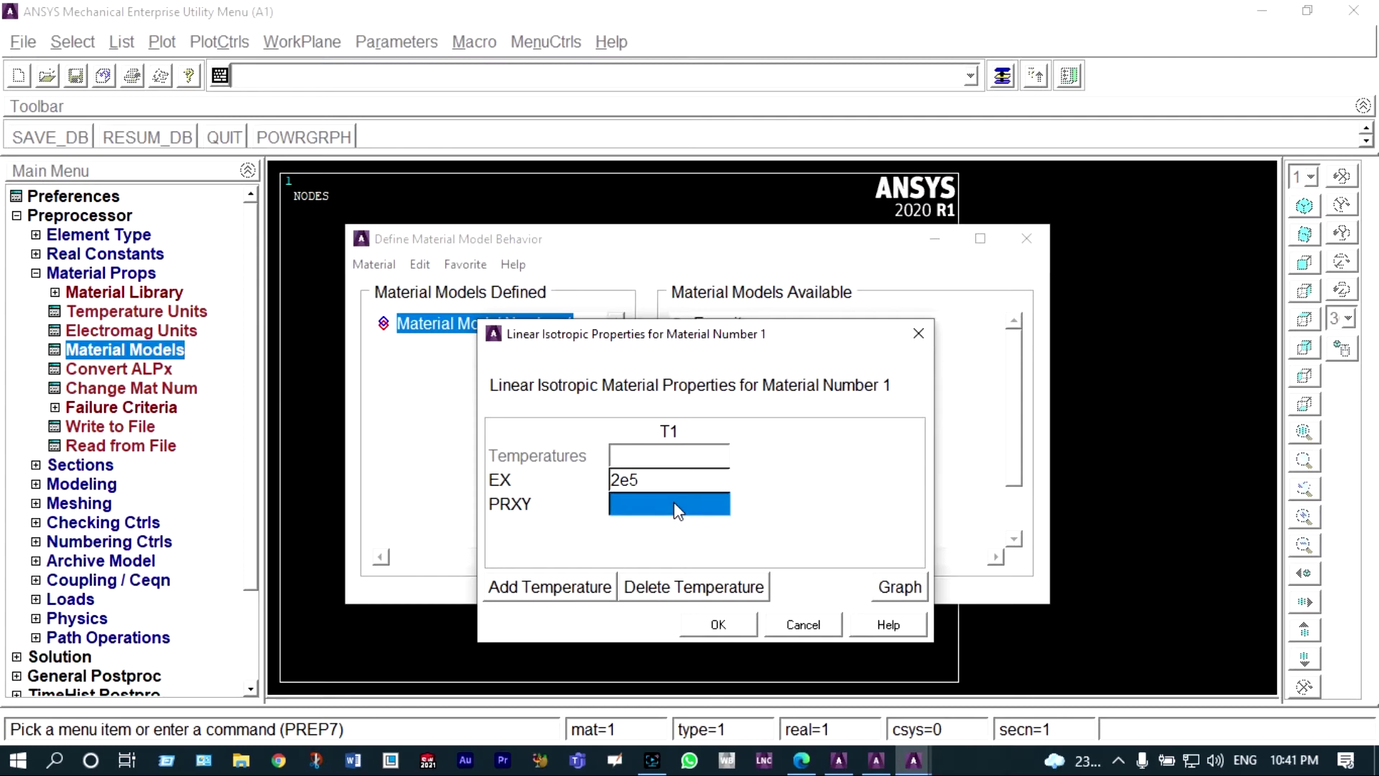
text(0.3)
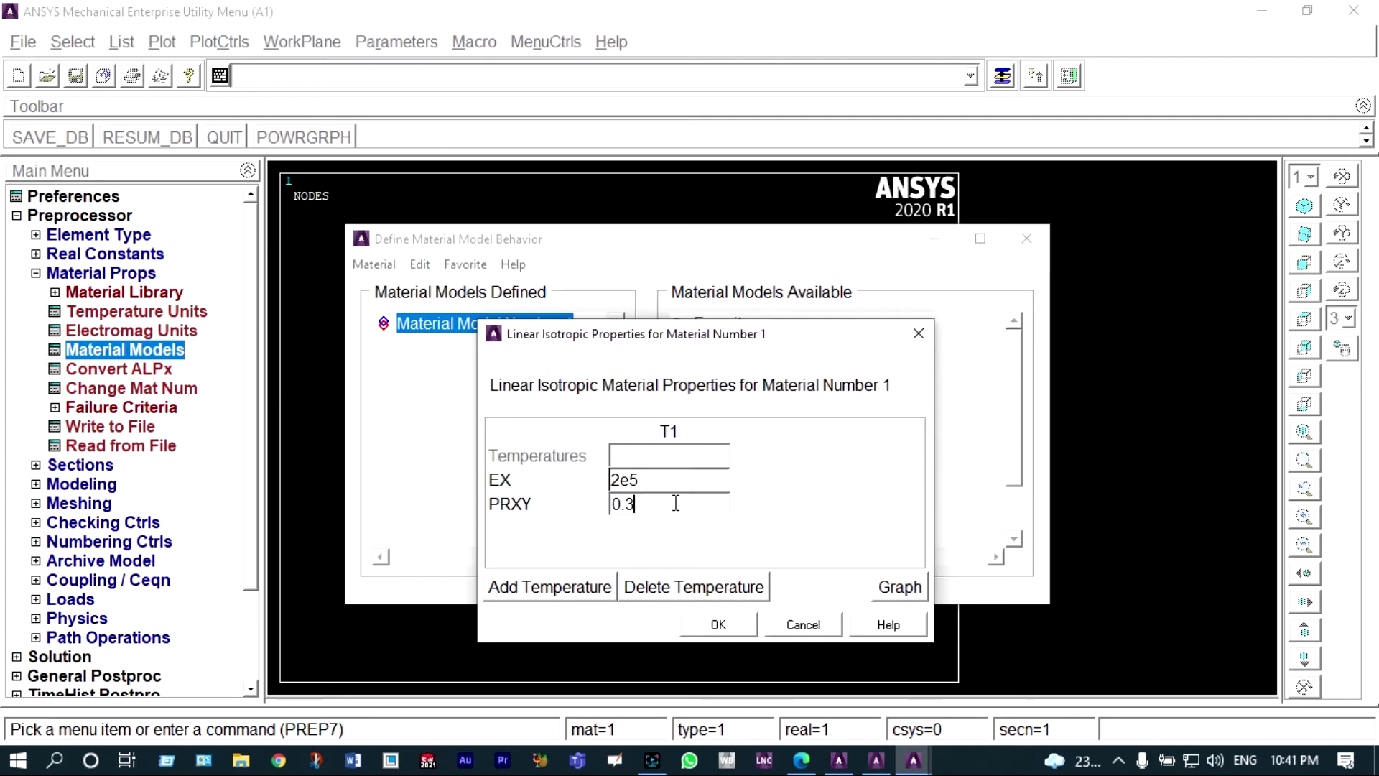
click(718, 624)
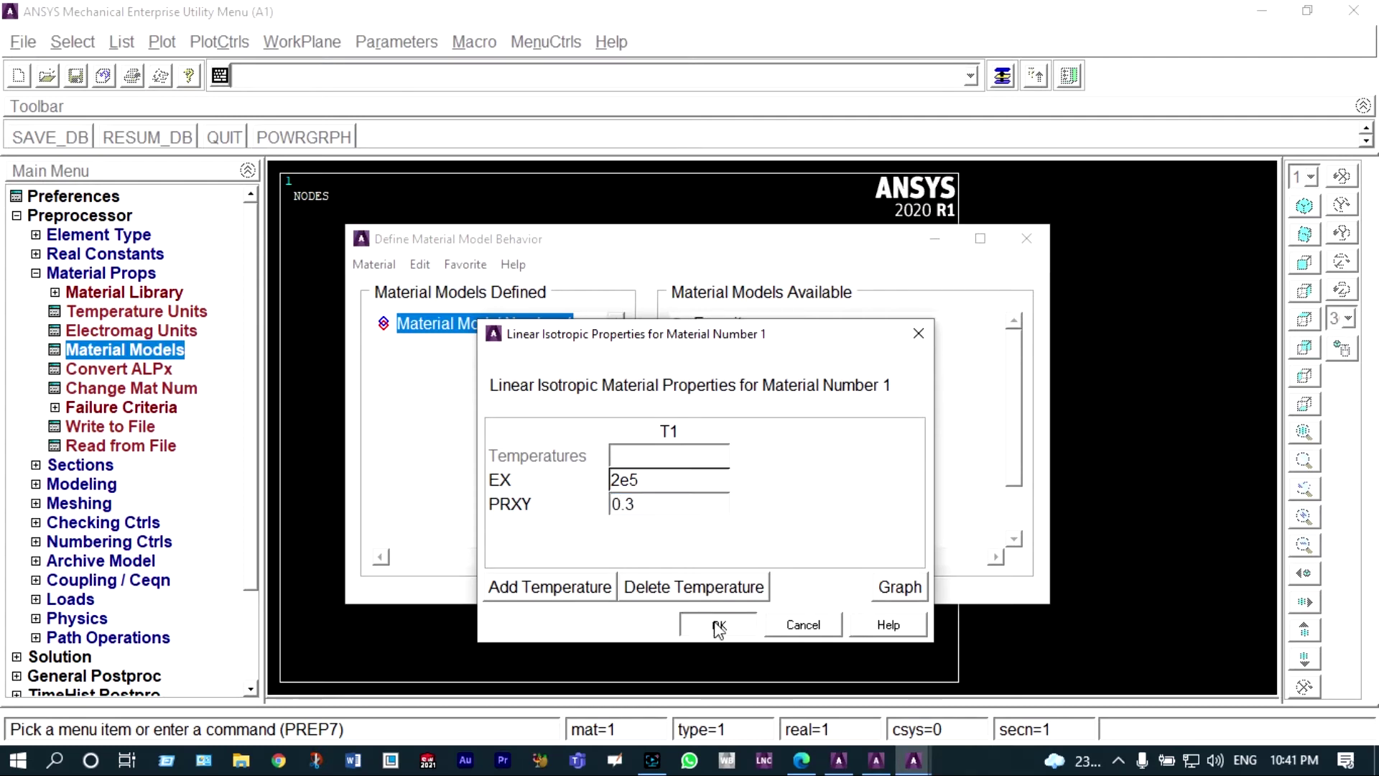
click(1025, 239)
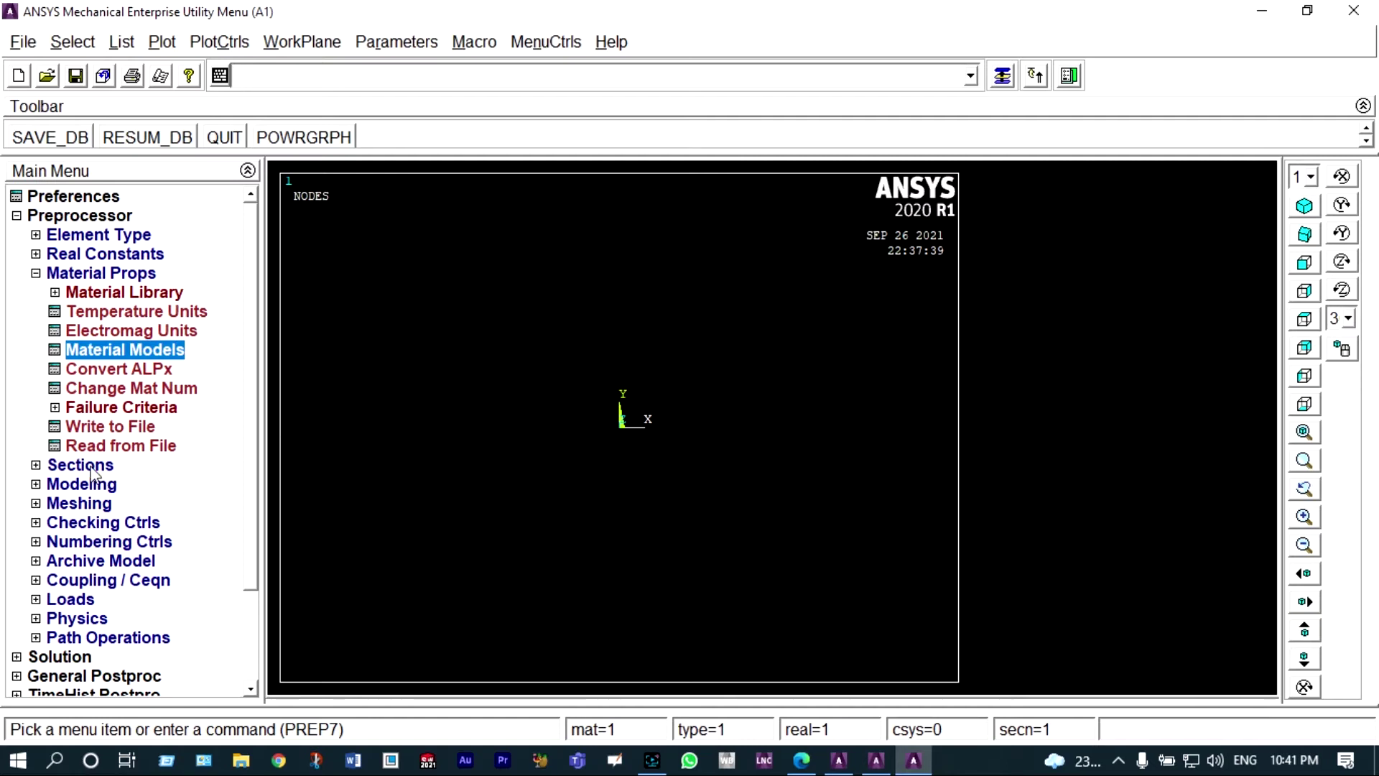
Create a rectangular area by two corners, width 75 and height 40, checking the plate figure in the ansys-lab-manual-10ME68.pdf document.
click(48, 487)
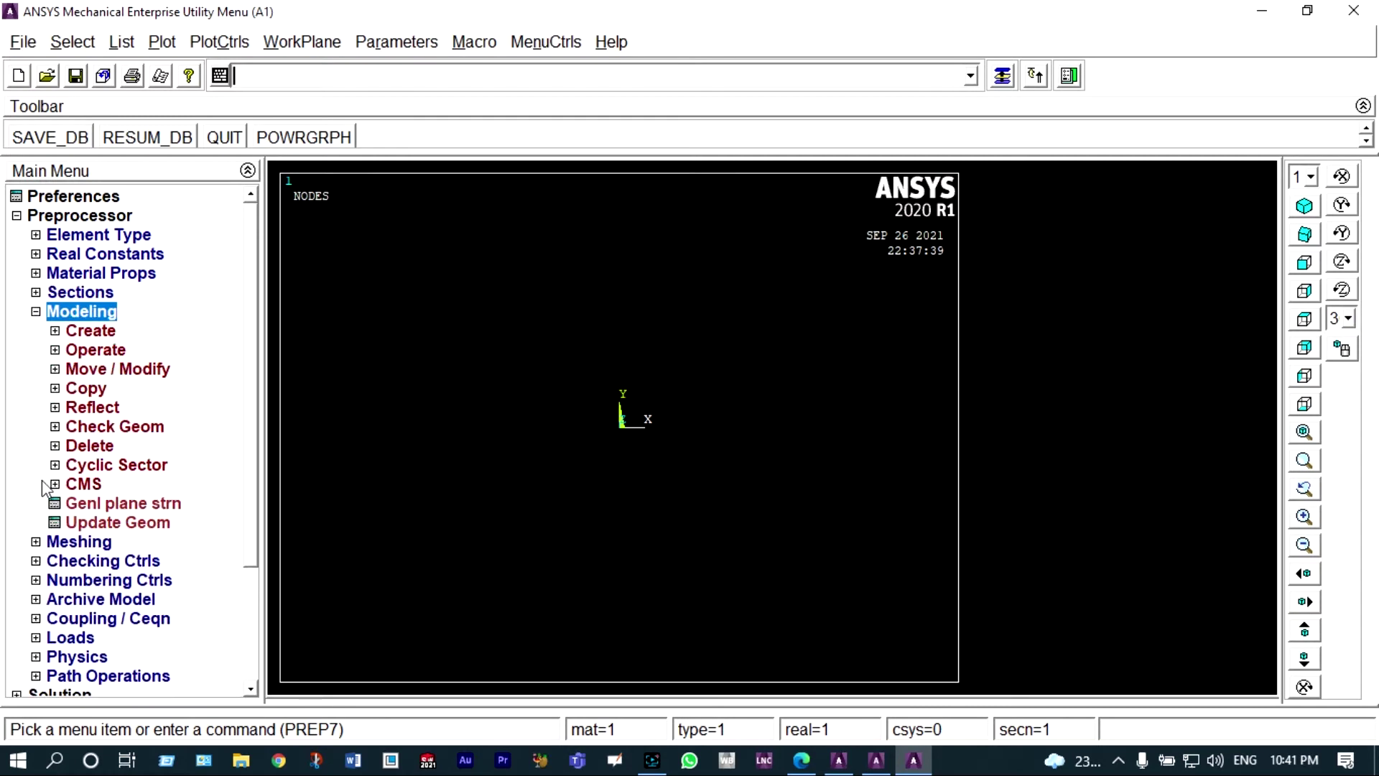
click(108, 335)
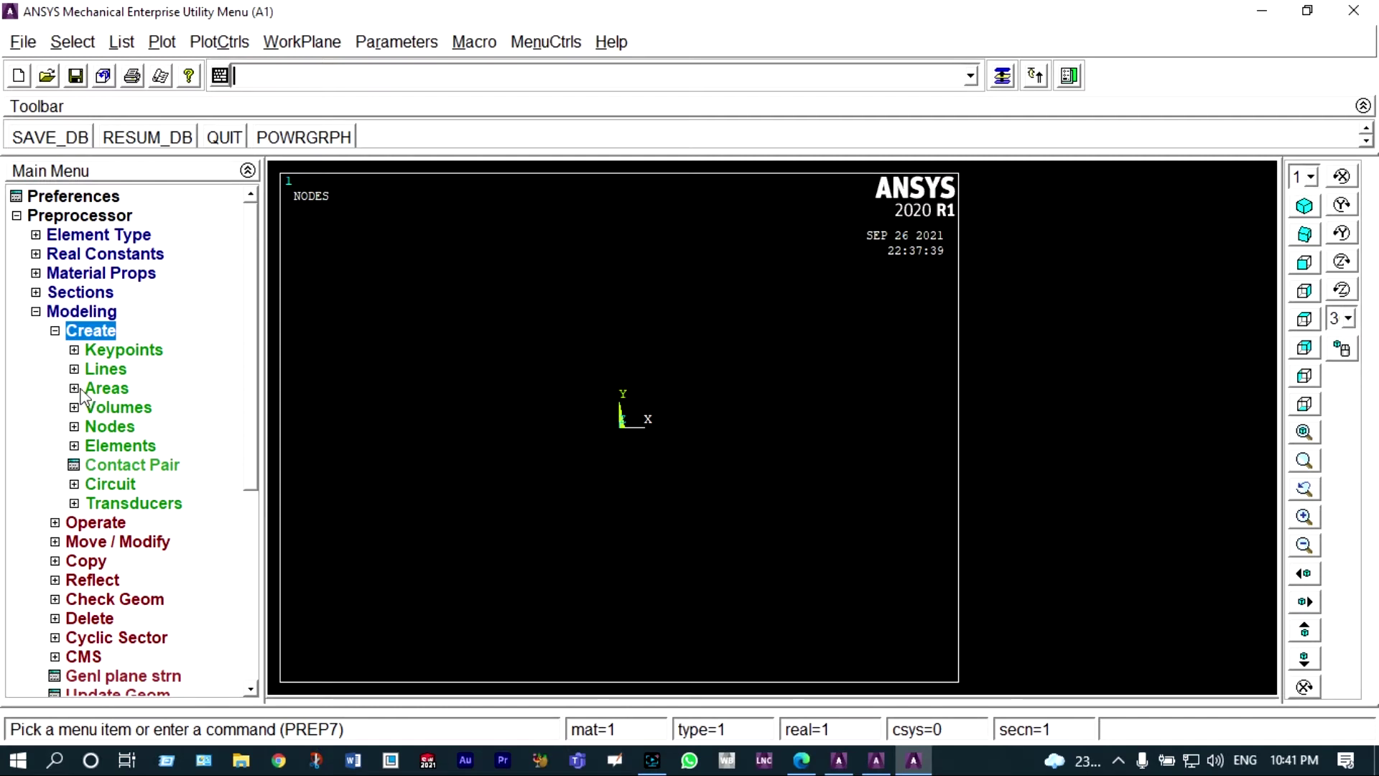
click(82, 392)
click(119, 428)
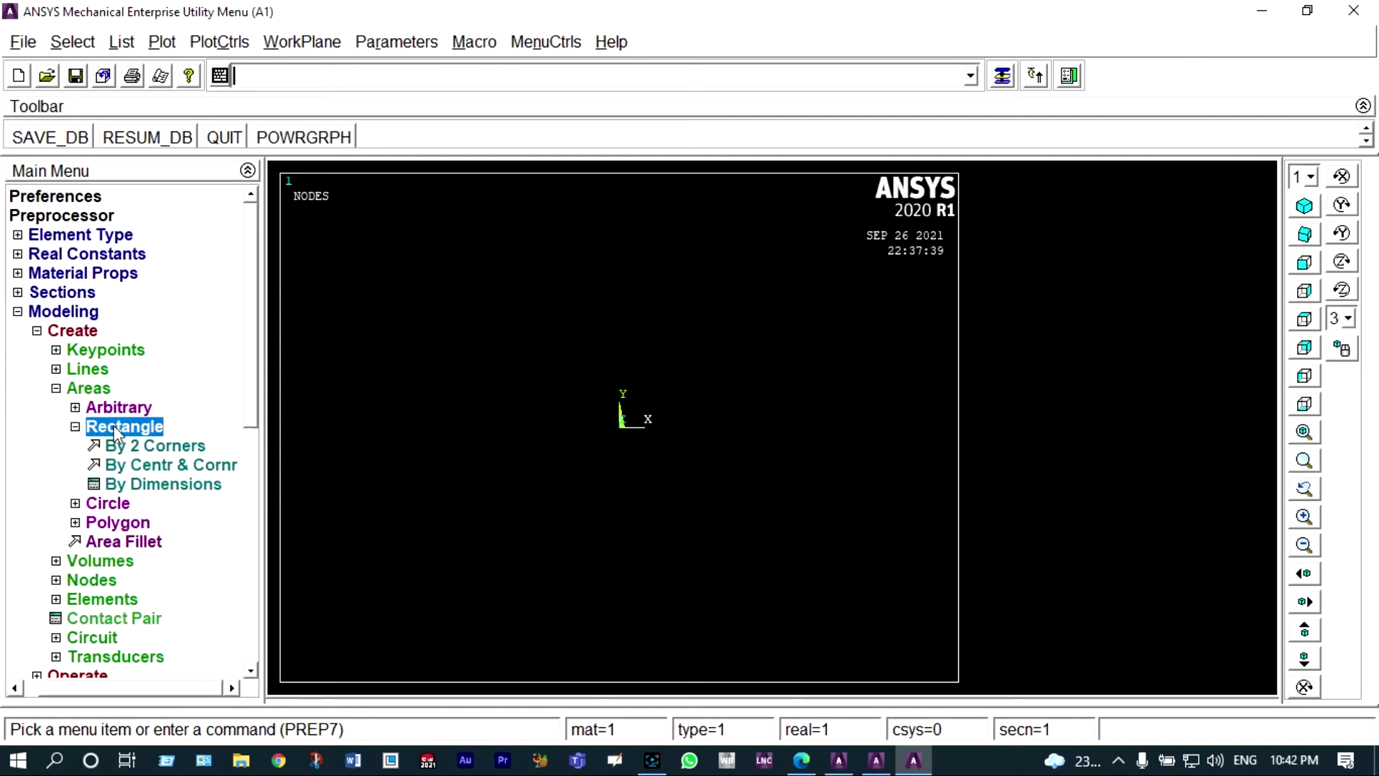
click(144, 446)
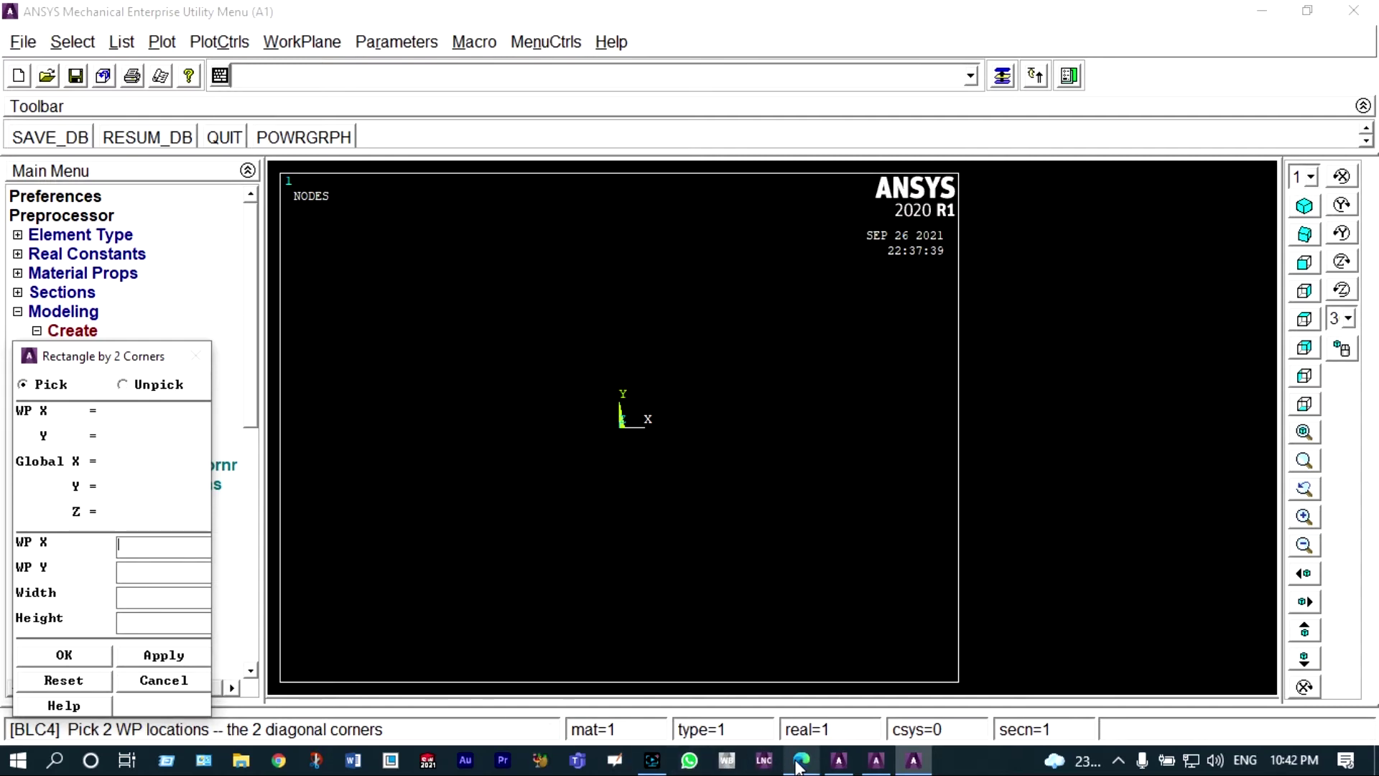
mouse_move(802, 763)
click(796, 699)
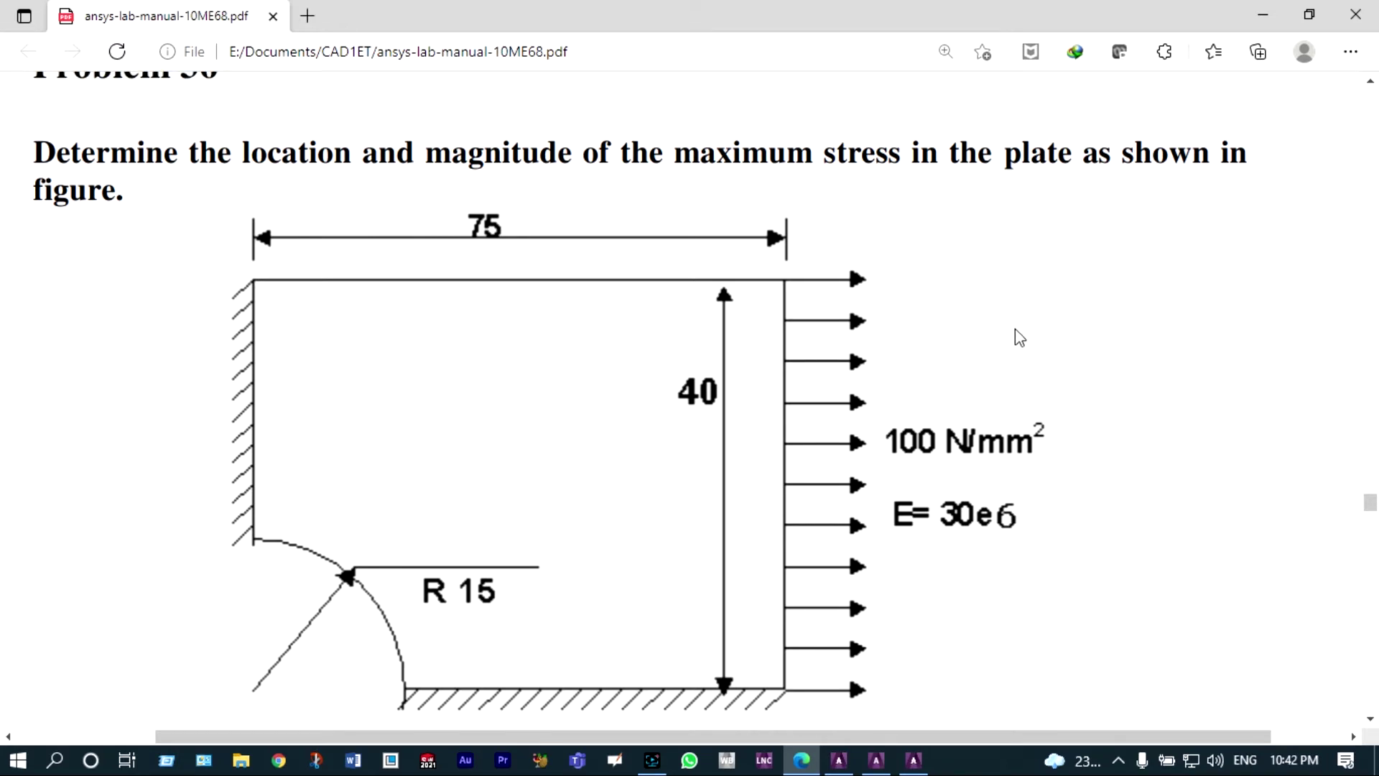
click(1261, 21)
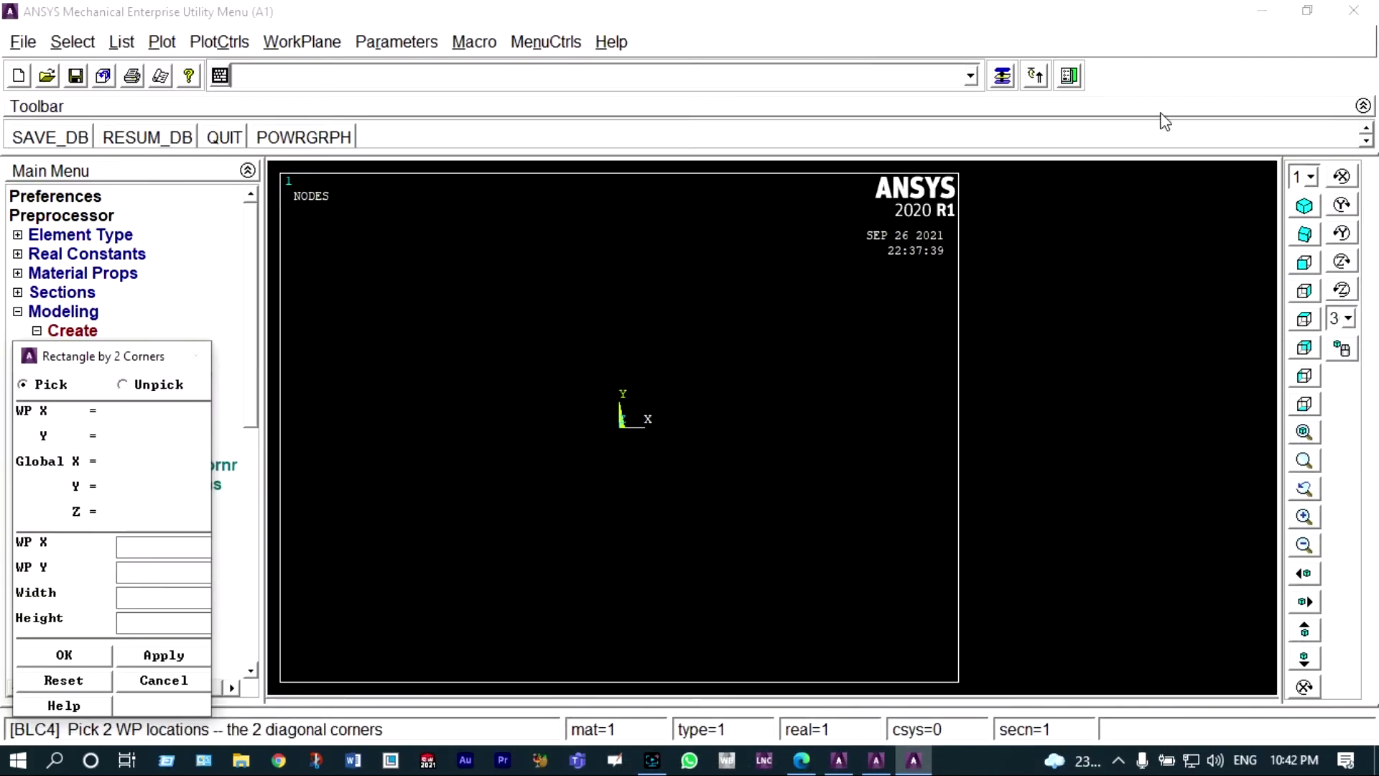
click(132, 593)
text(75)
click(136, 622)
text(40)
click(84, 655)
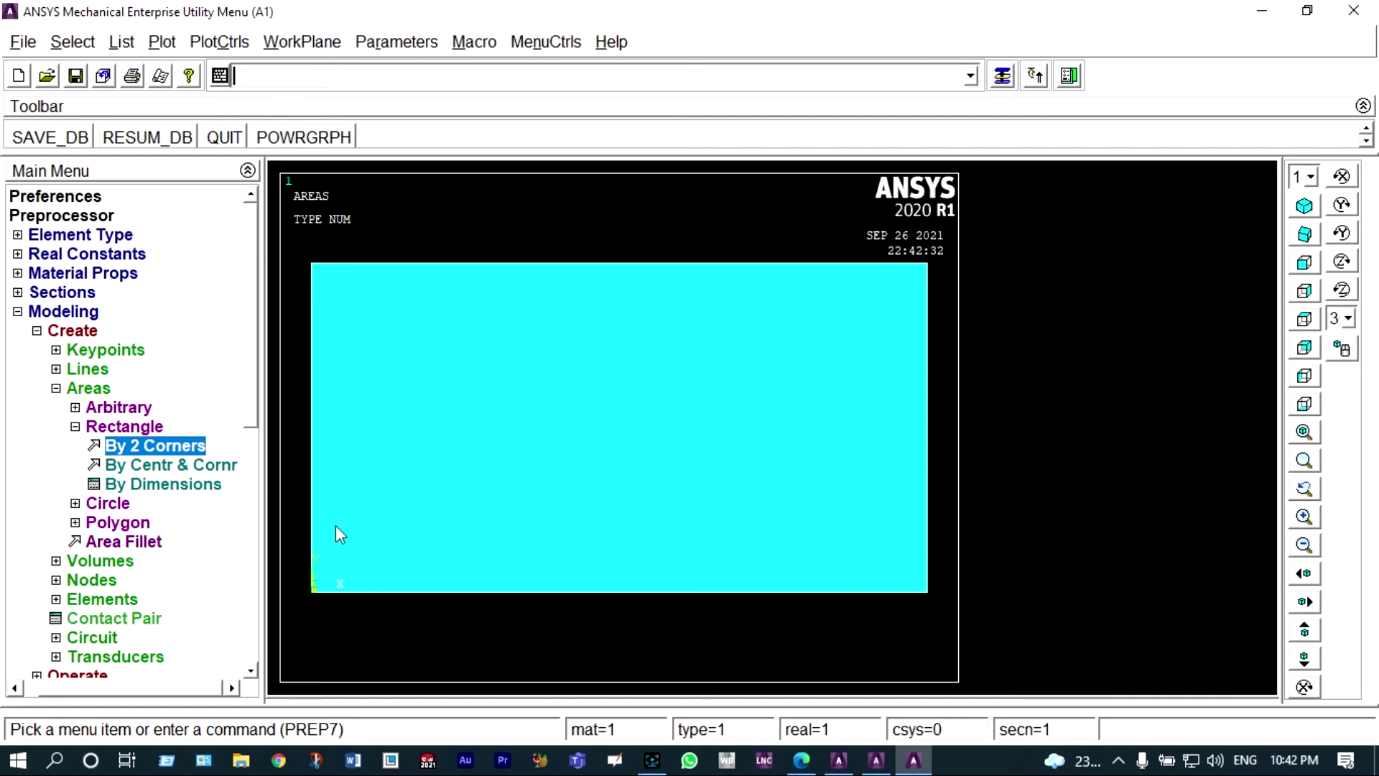
Create a solid circular area of radius 15 centred on the rectangle's lower-left corner, checking the plate figure in the lab manual PDF.
click(802, 761)
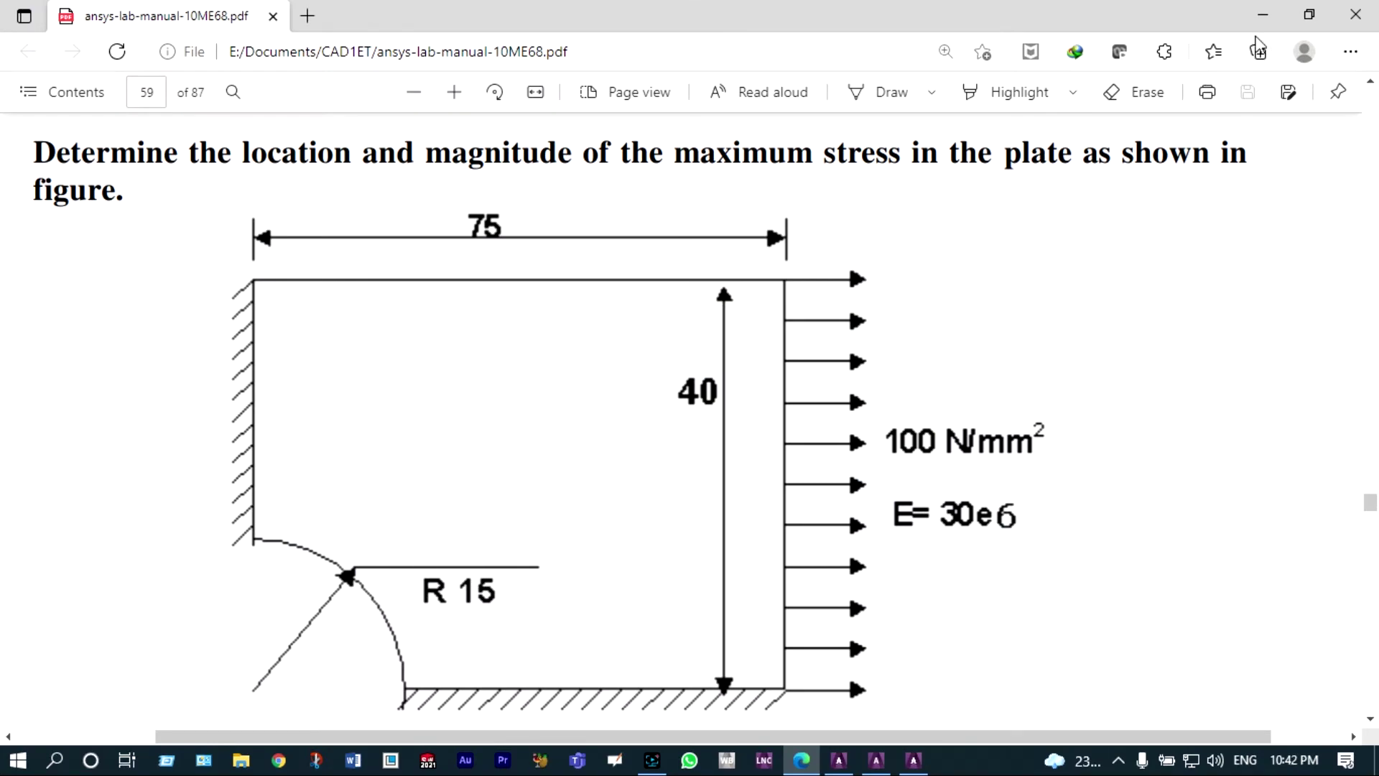
click(1263, 15)
click(121, 504)
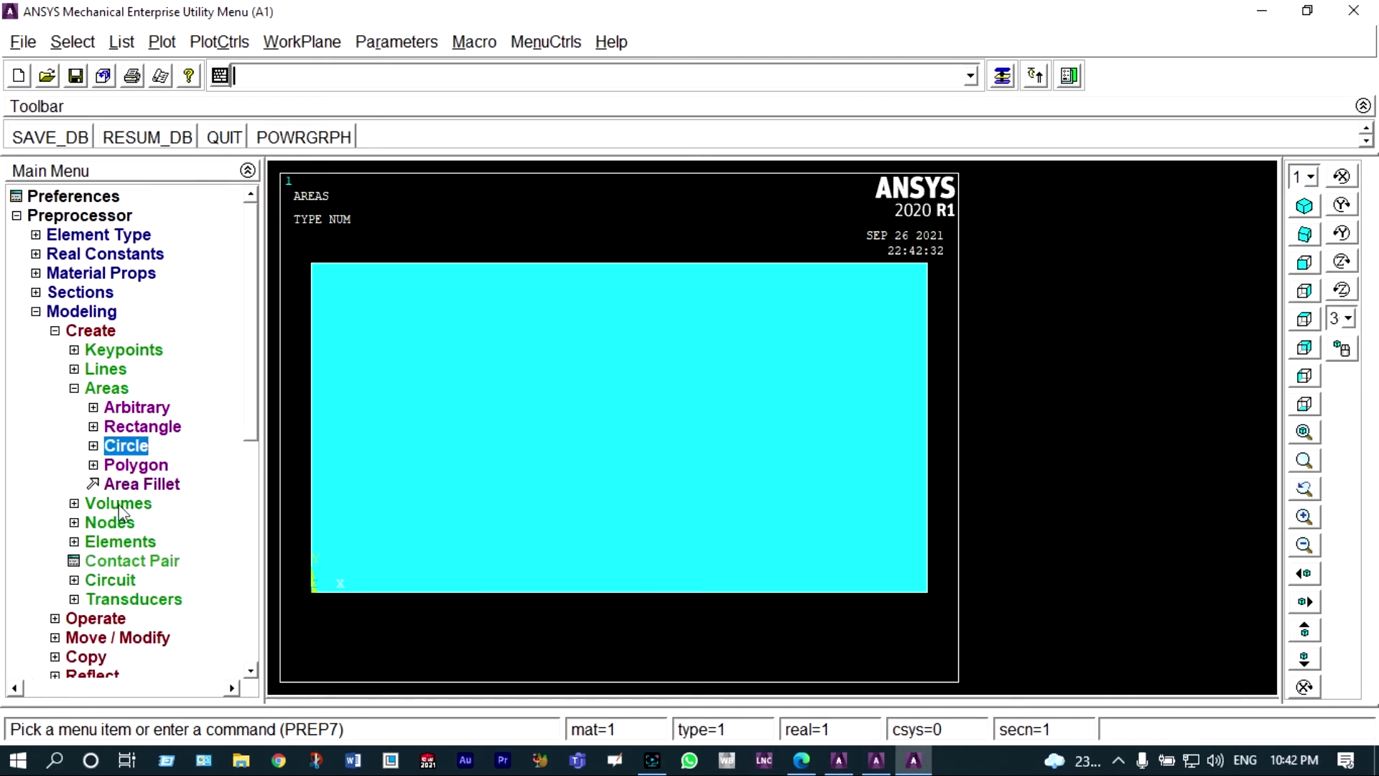
click(154, 464)
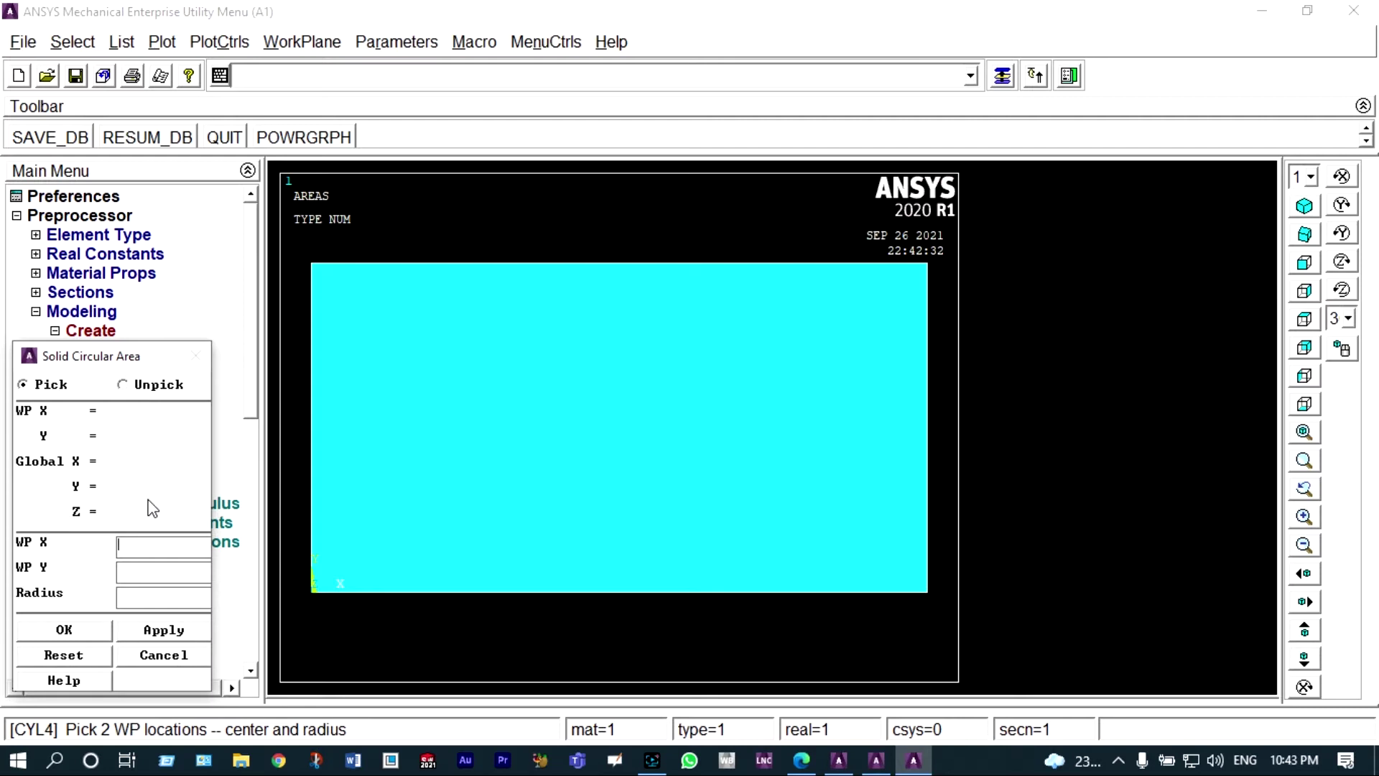
click(154, 597)
text(15)
click(72, 632)
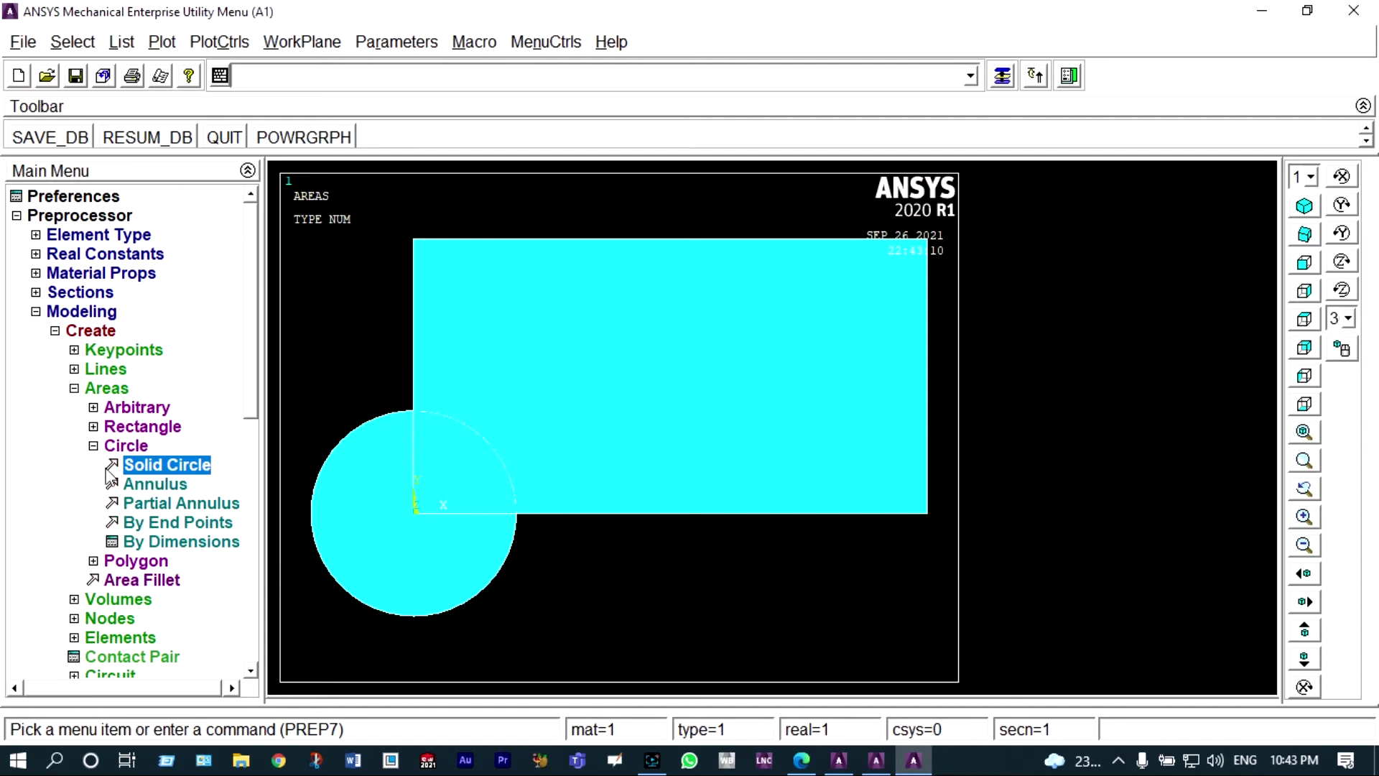
Subtract the circular area from the rectangular area with a Boolean operation to cut the quarter-circle corner out of the plate.
click(74, 388)
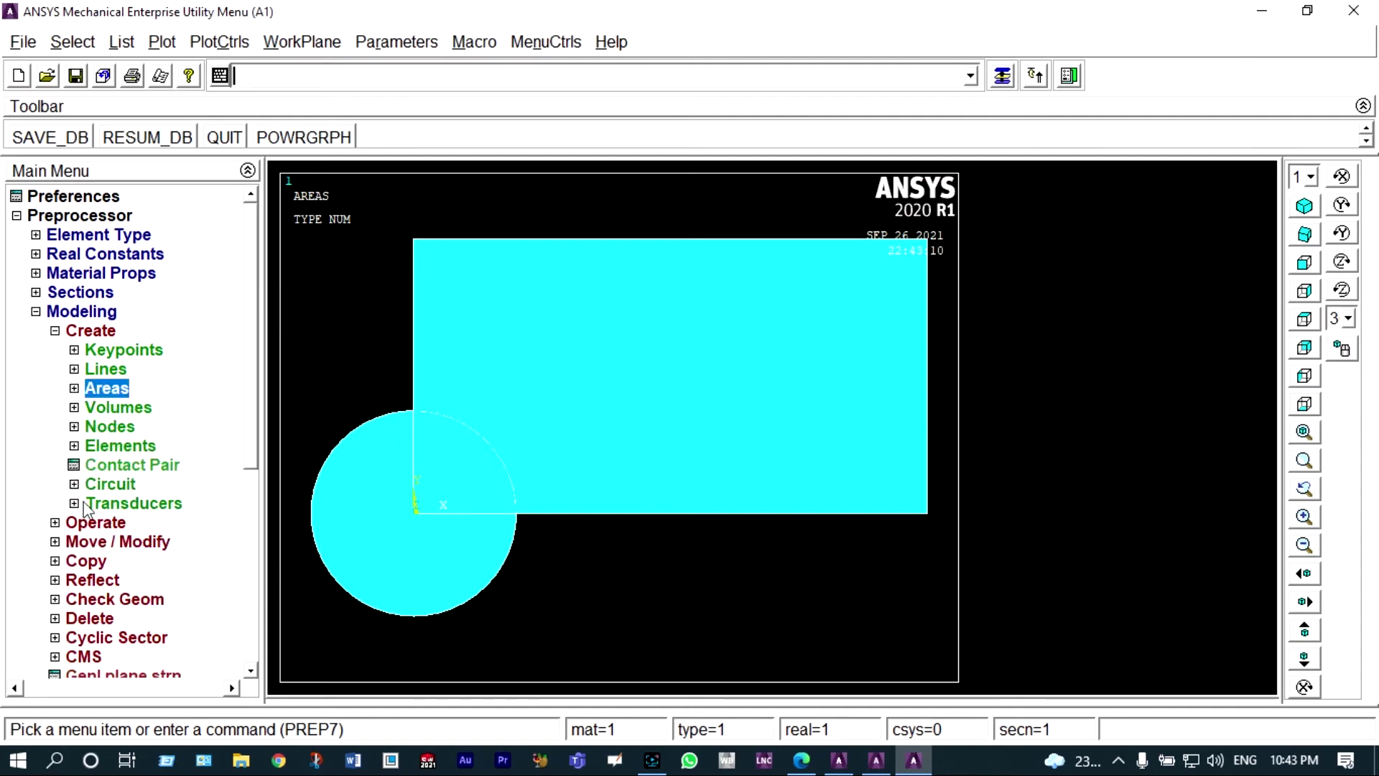
click(93, 523)
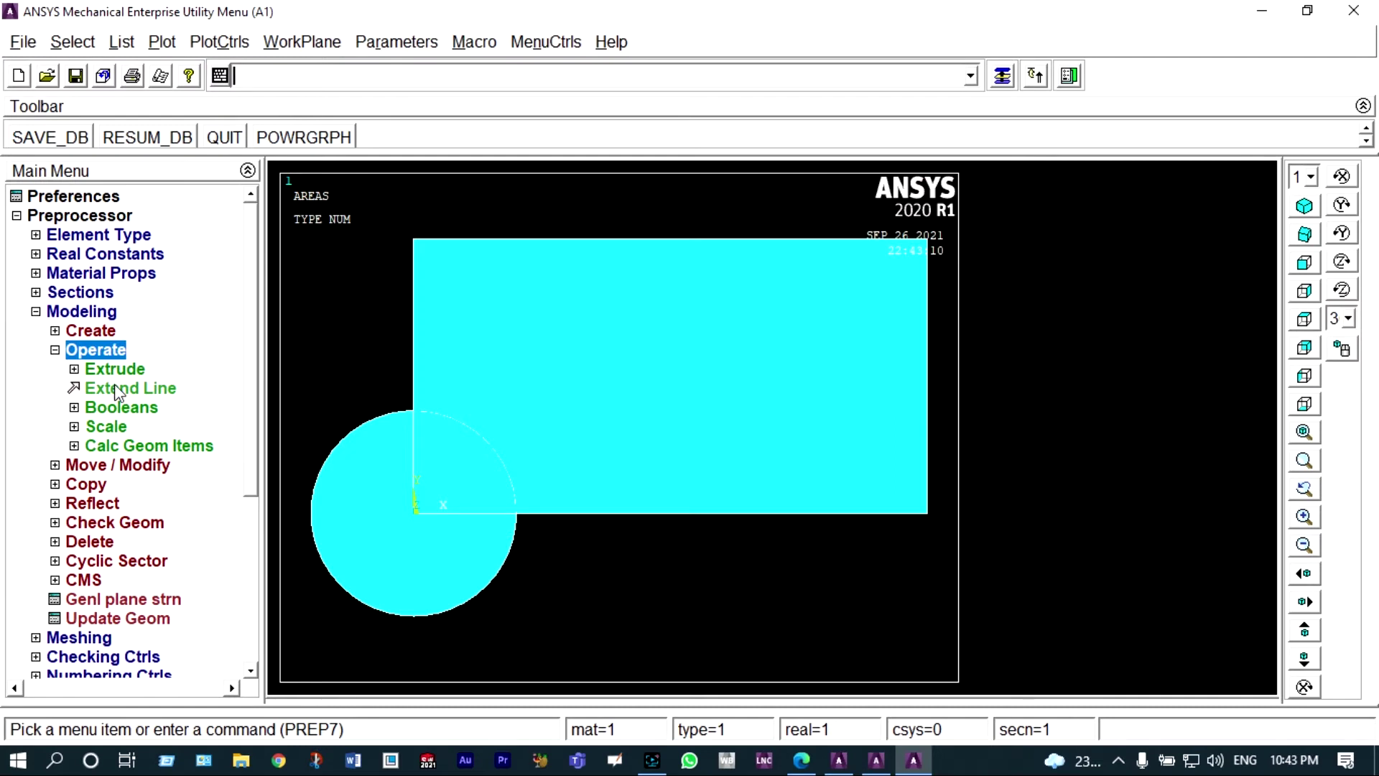
click(109, 406)
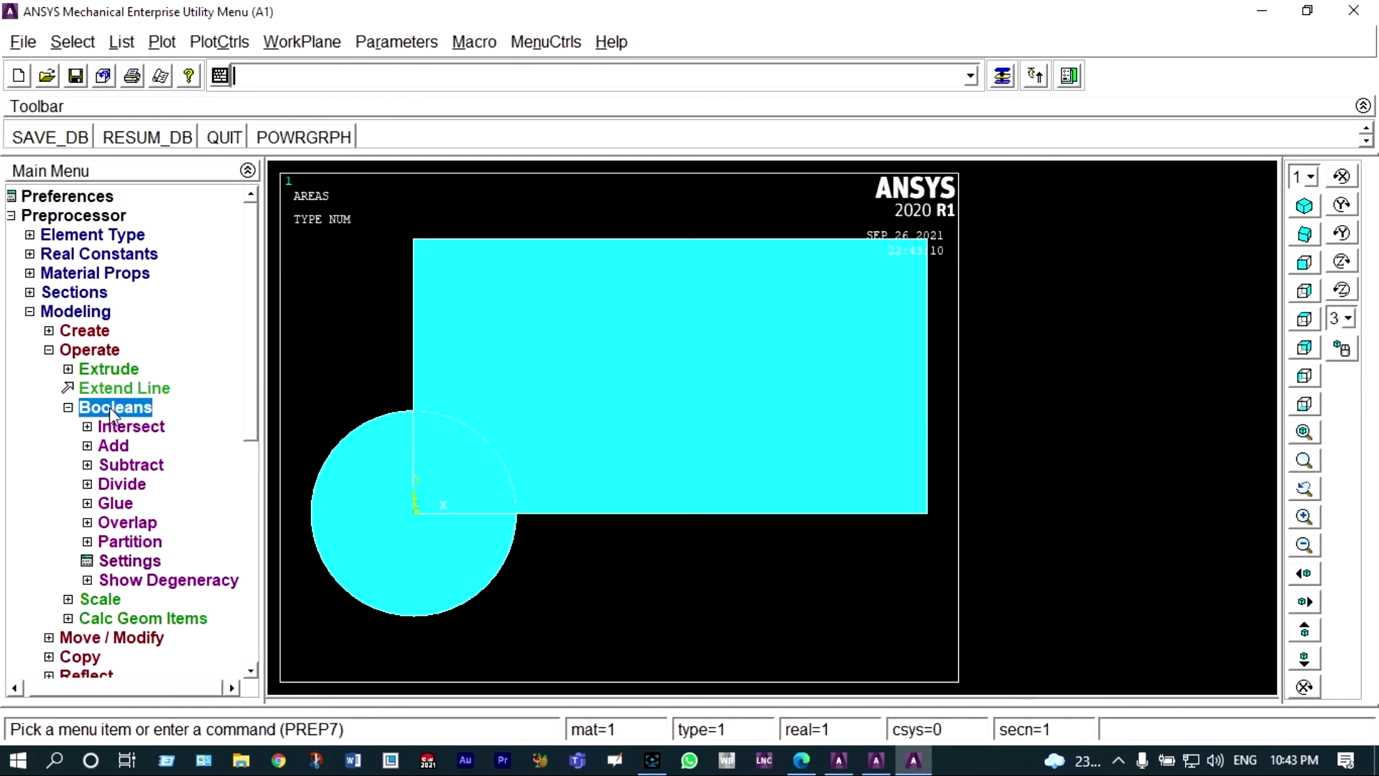
click(121, 464)
click(137, 500)
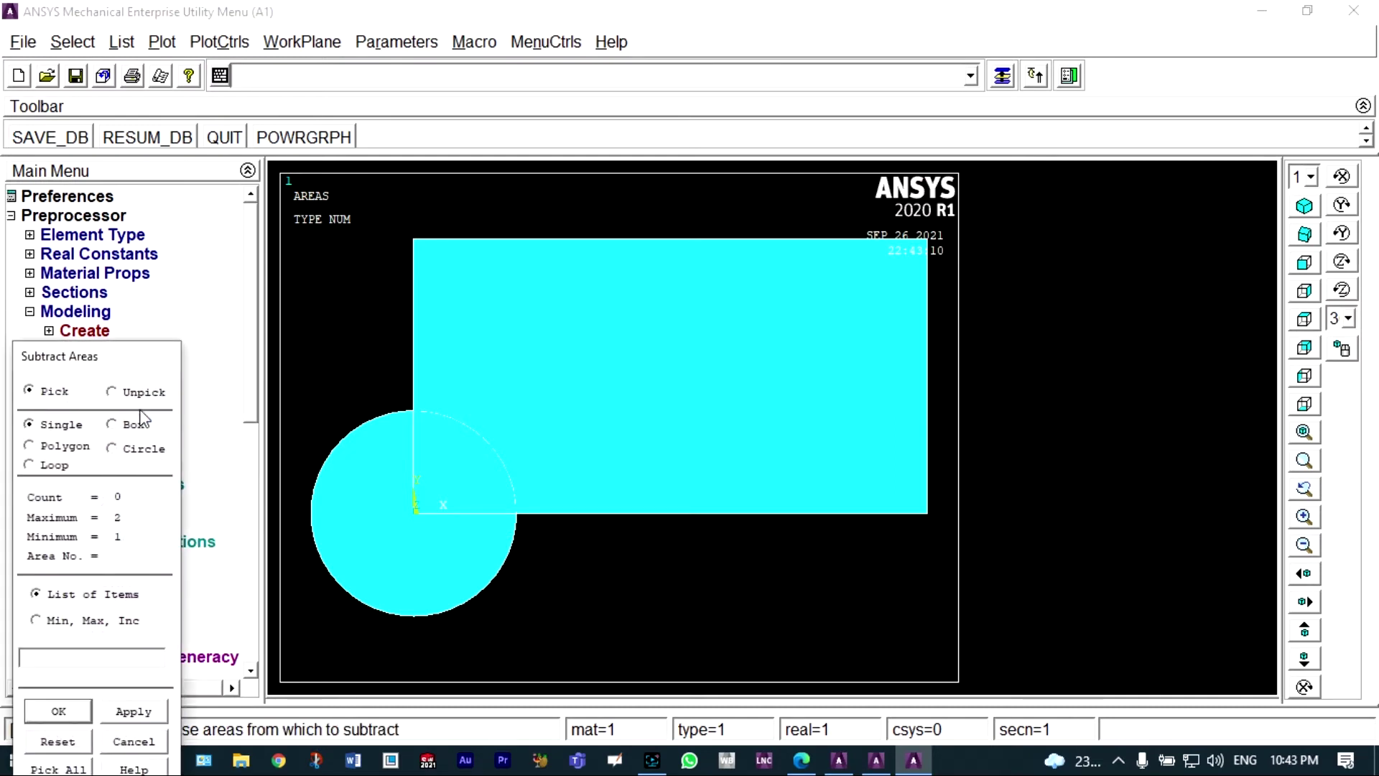
drag(141, 357, 173, 290)
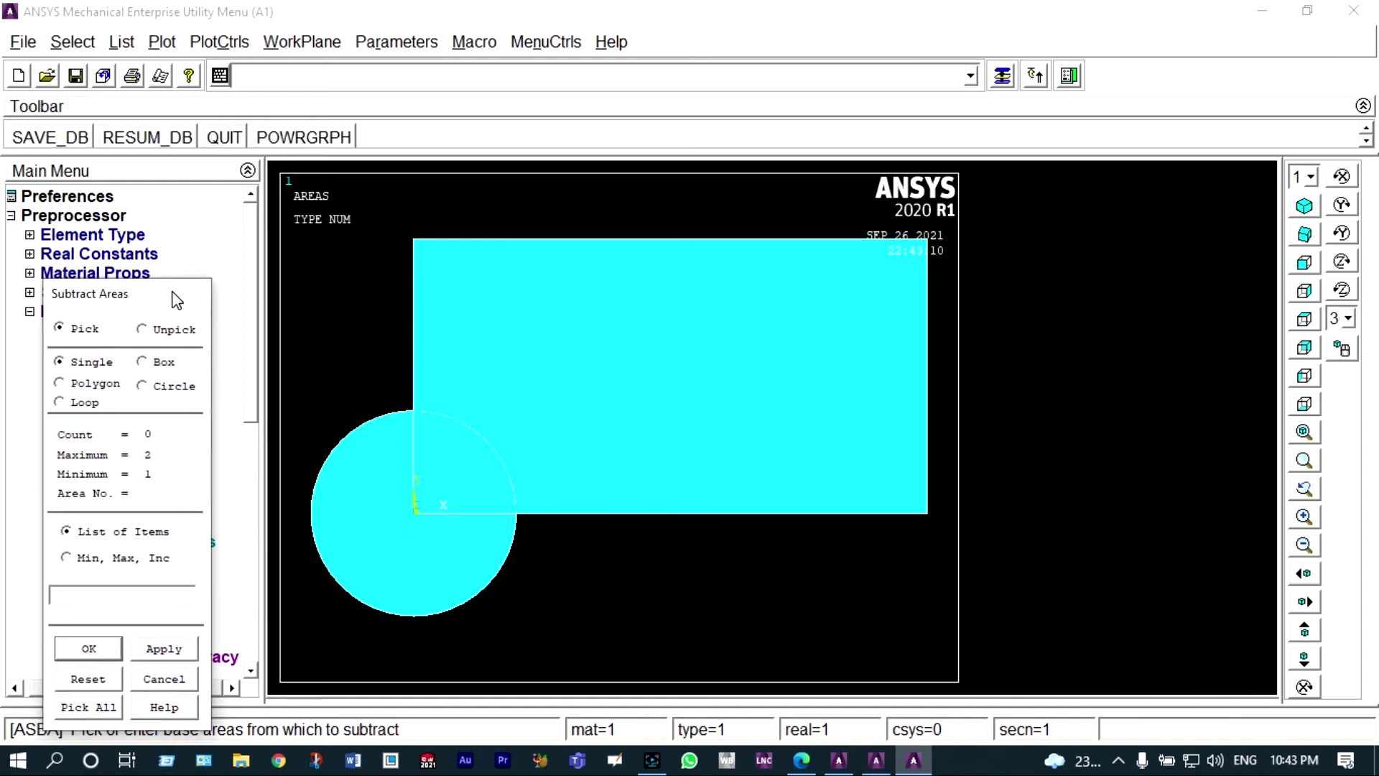
click(378, 475)
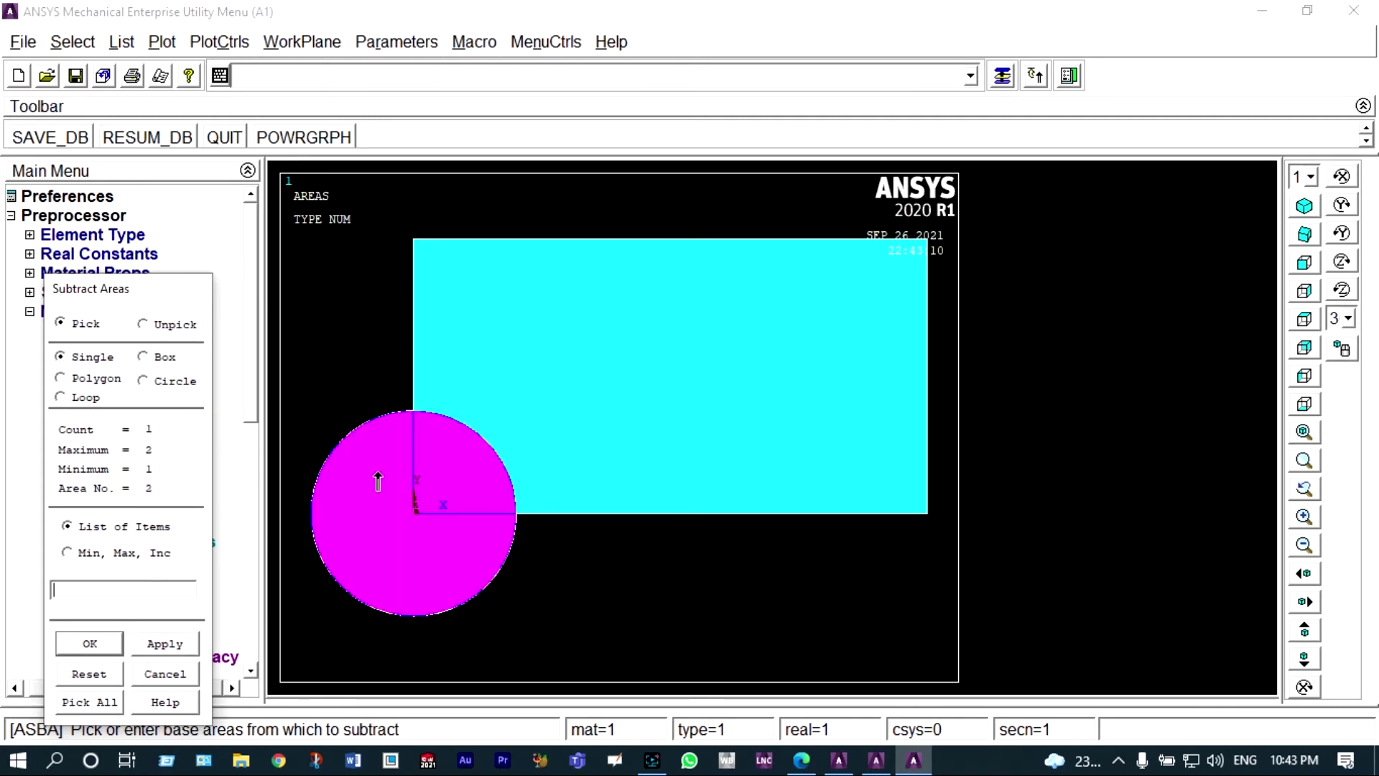
click(580, 416)
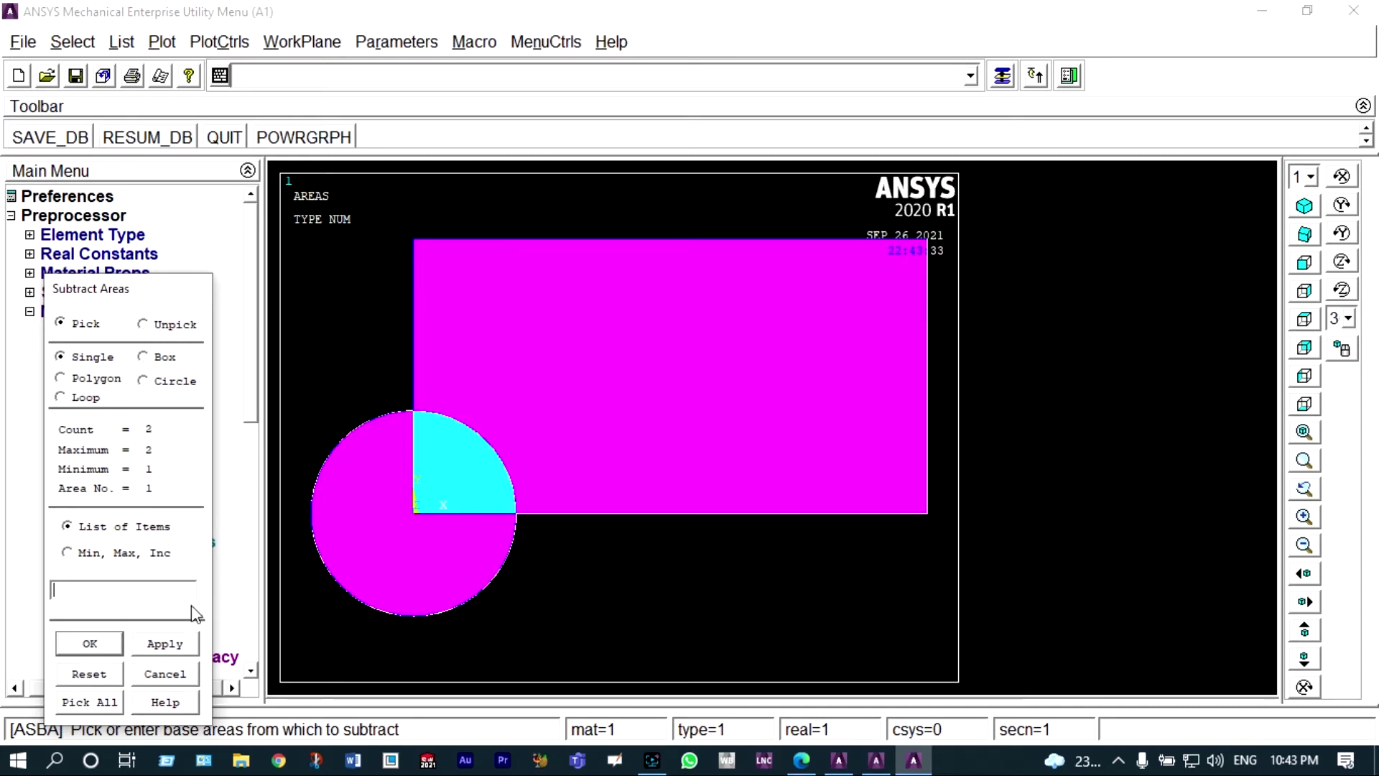
click(112, 645)
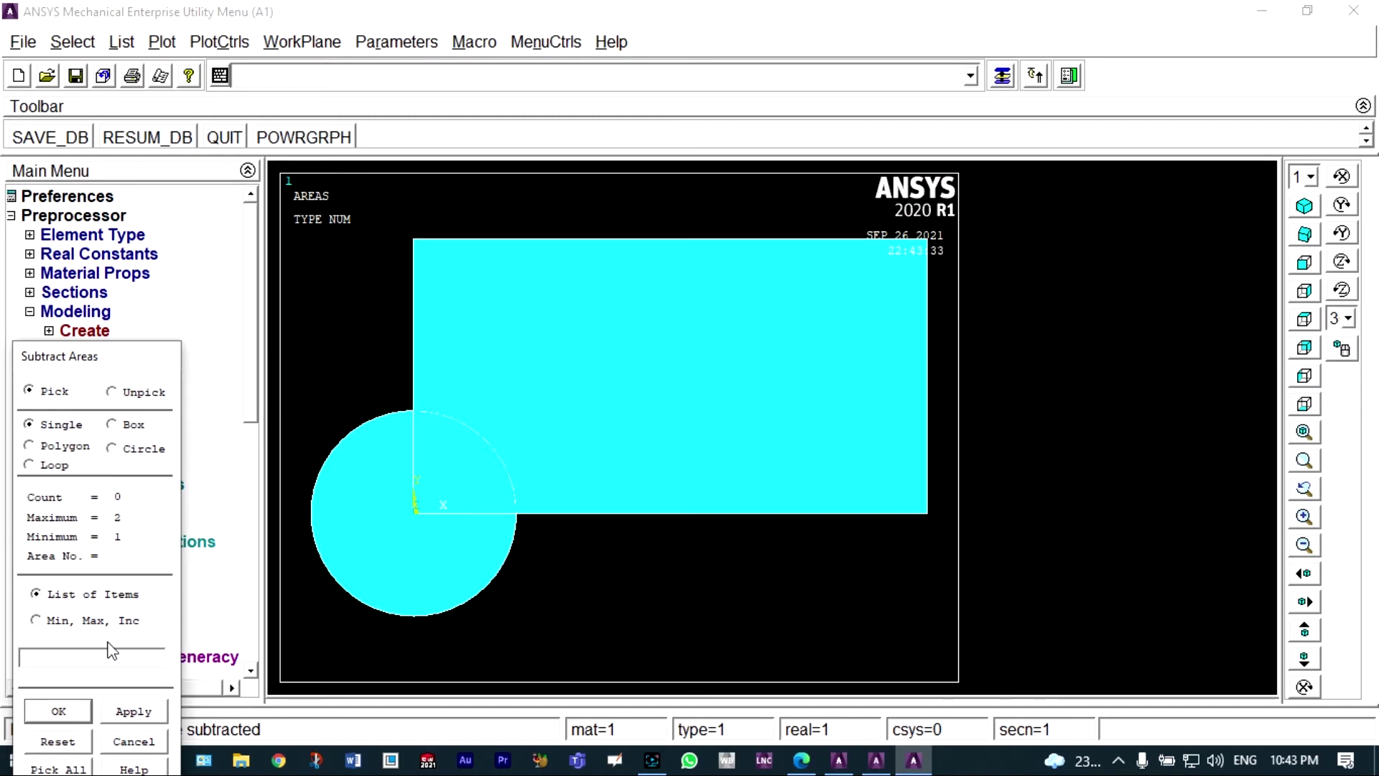
click(374, 532)
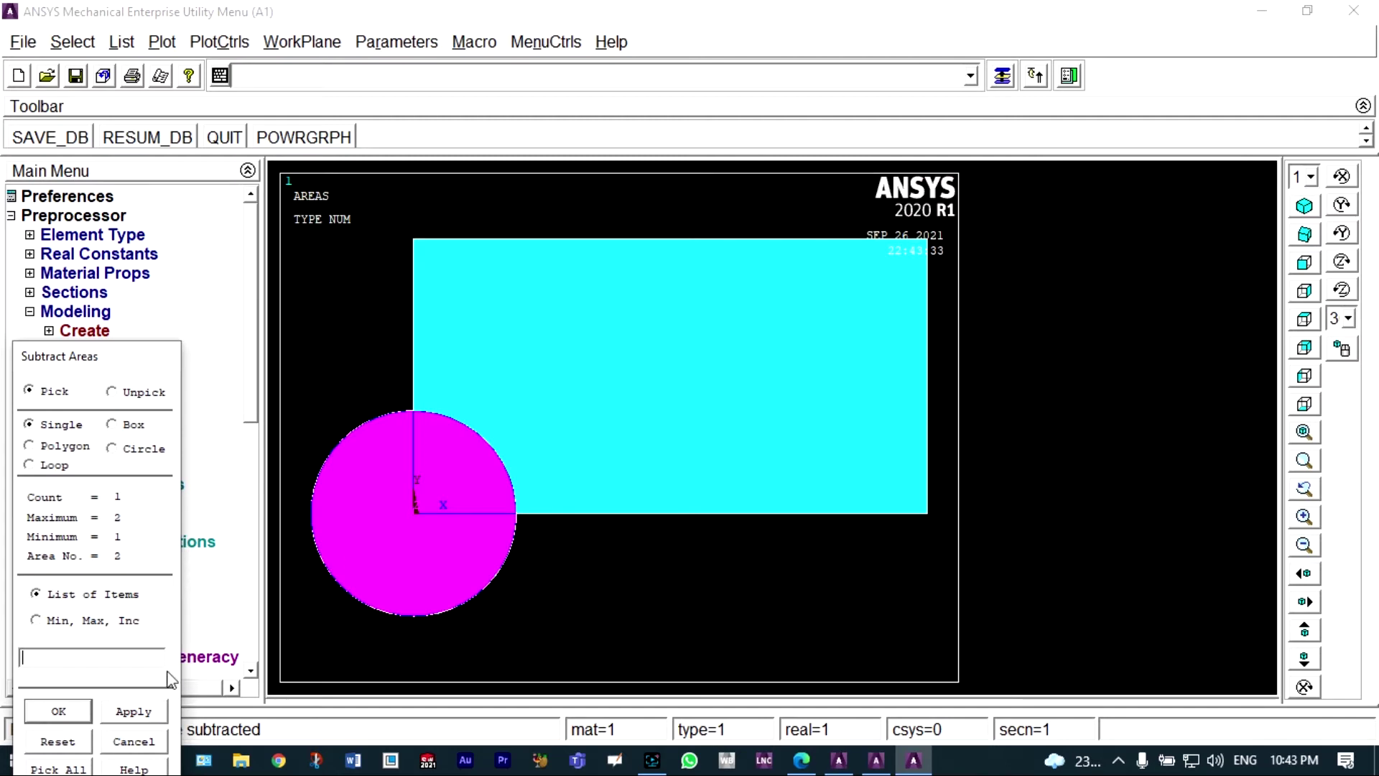
click(60, 711)
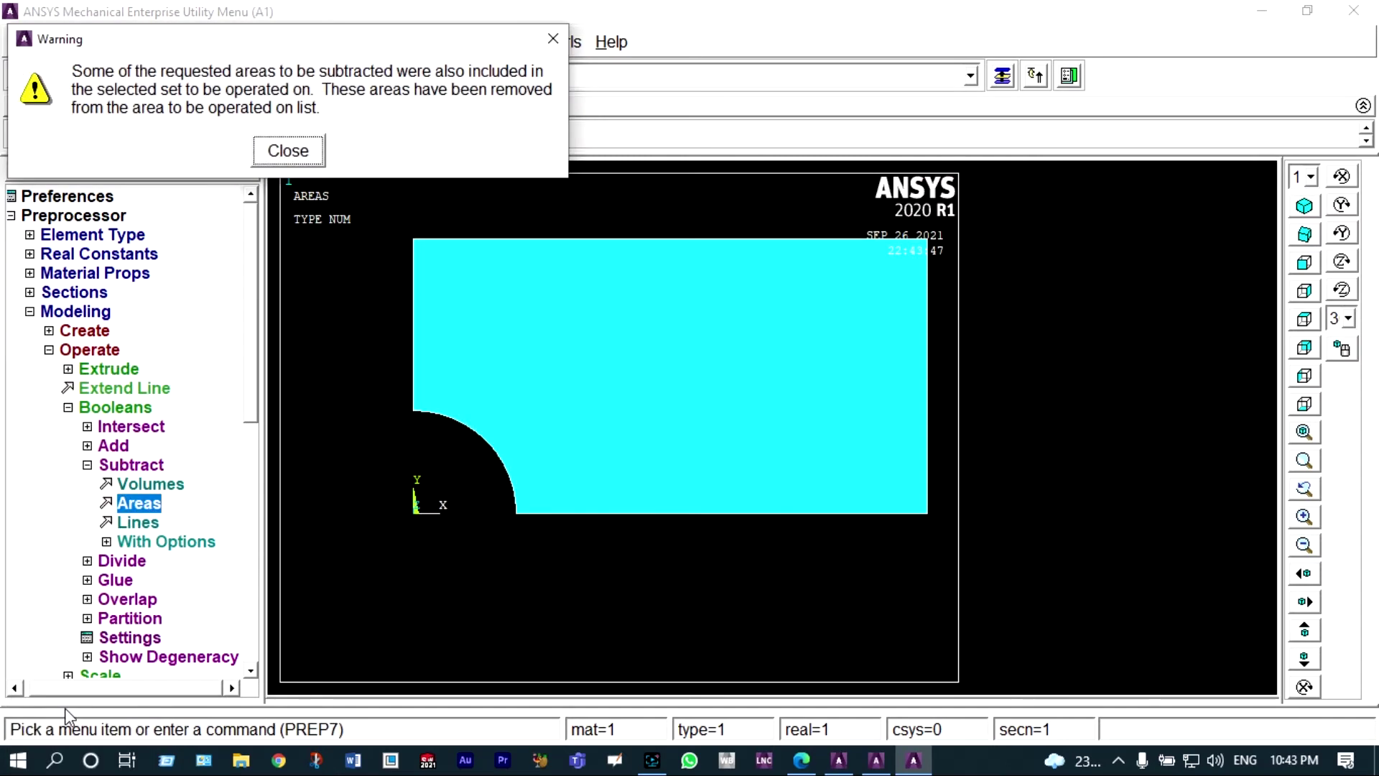
click(288, 151)
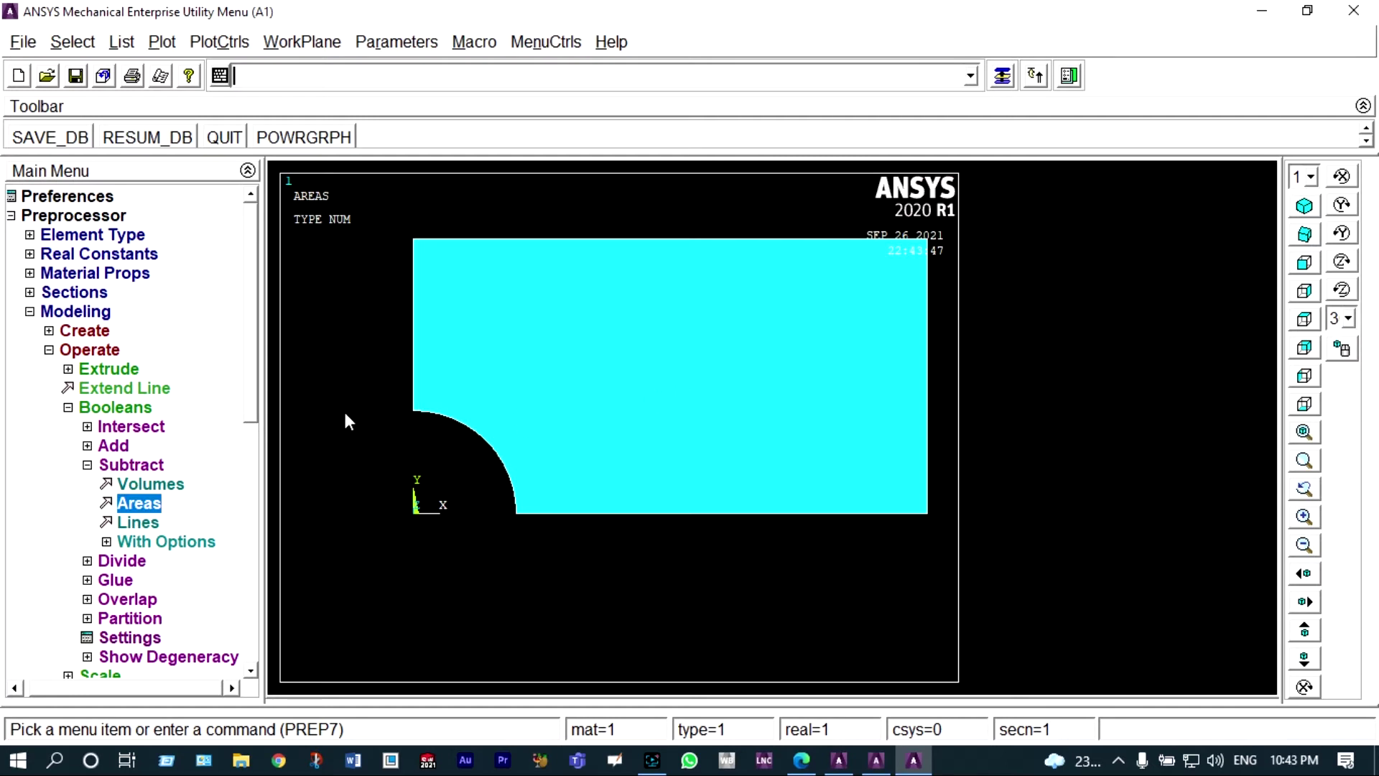
Mesh the plate area with free quad elements using the MeshTool with Smart Size enabled at level 6.
click(48, 349)
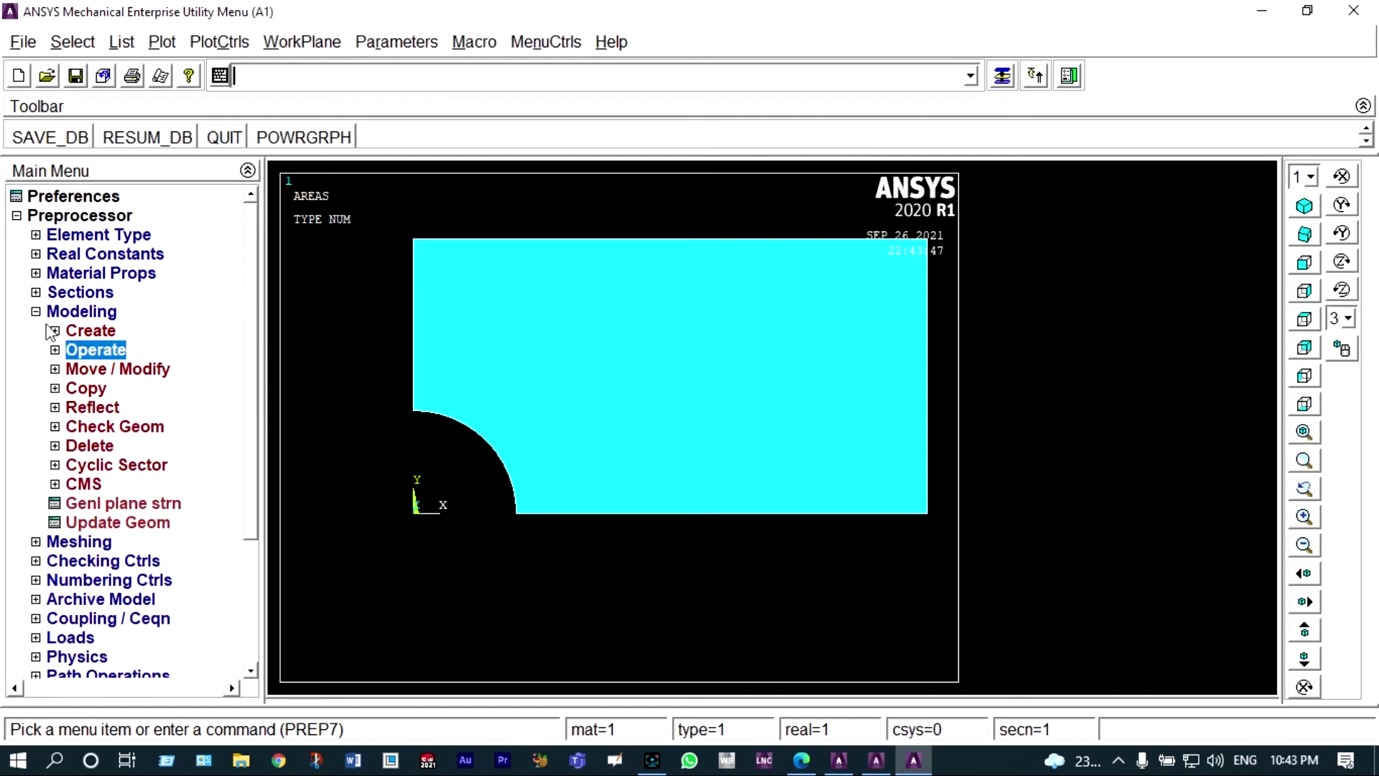
click(38, 313)
click(39, 315)
click(37, 313)
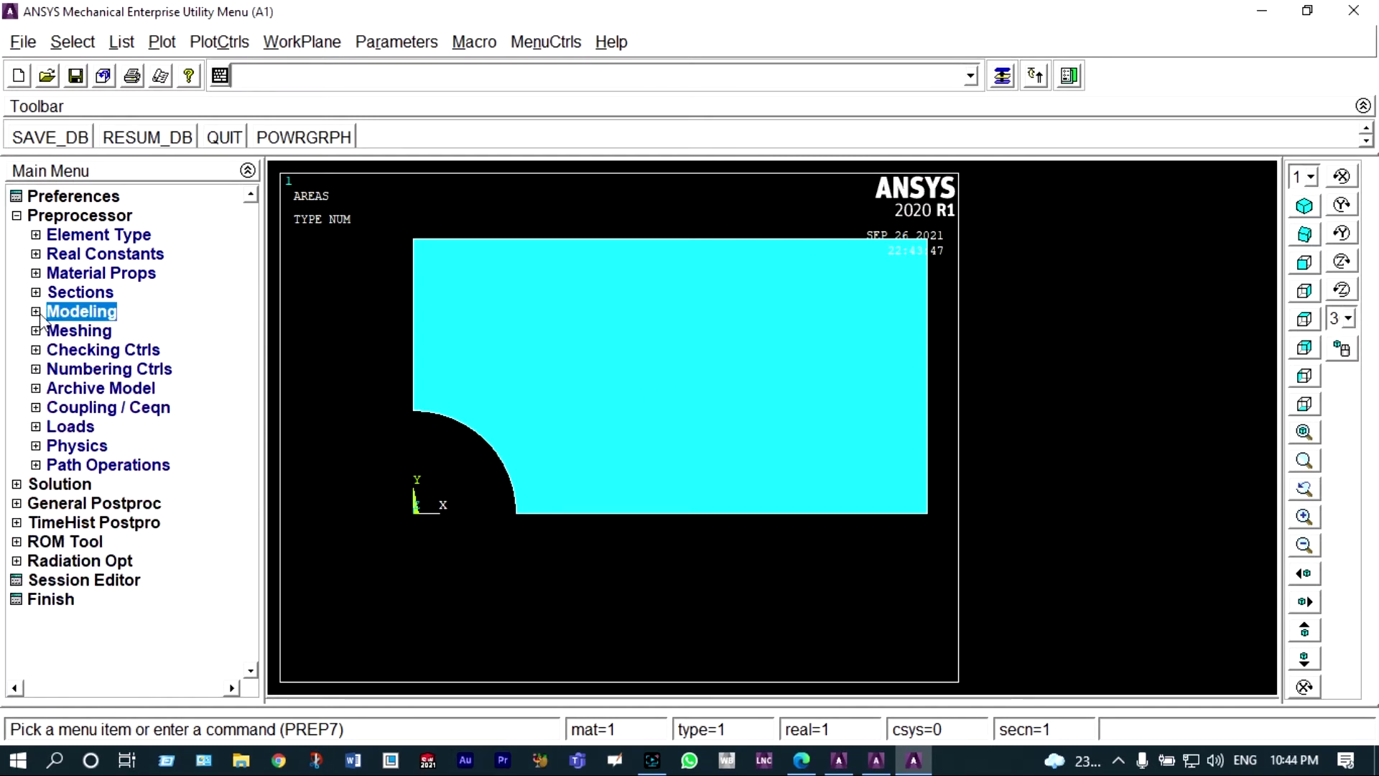
click(57, 331)
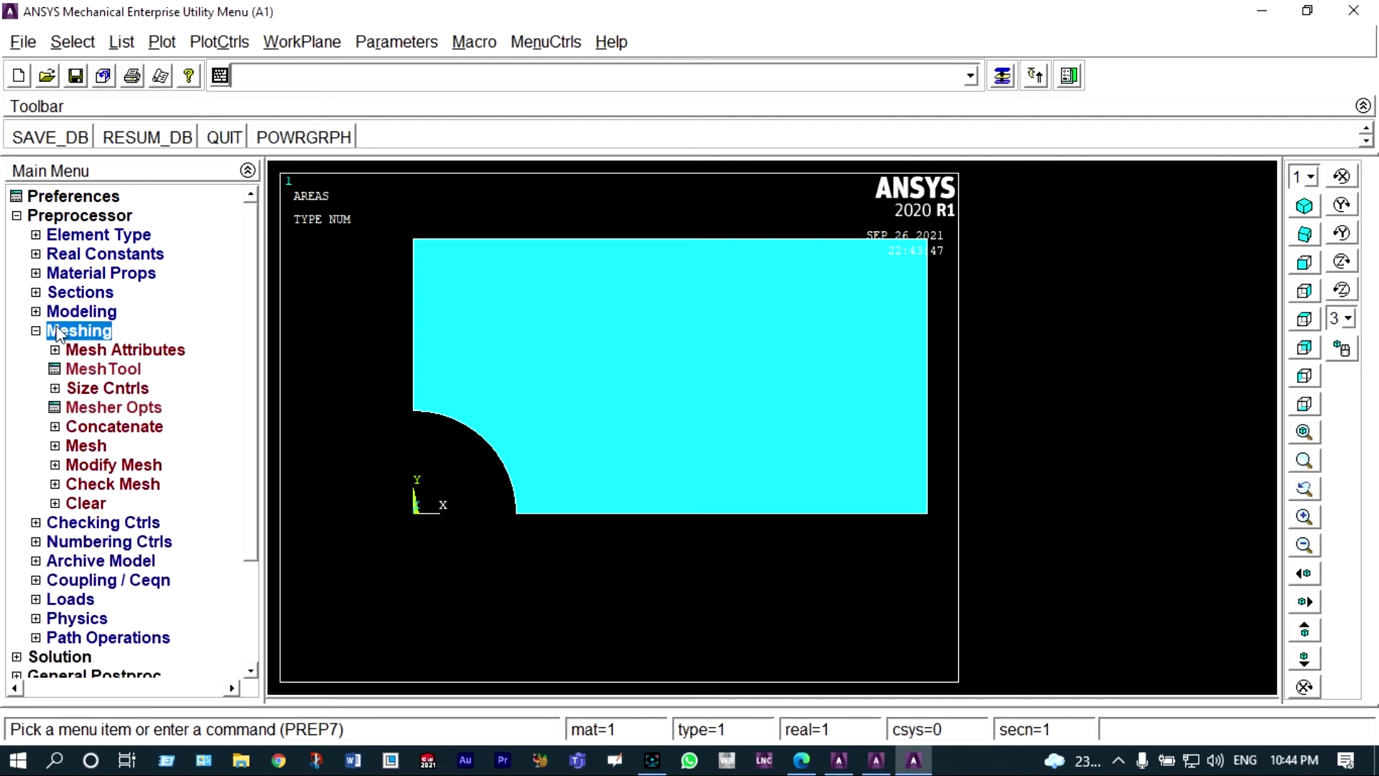
click(107, 369)
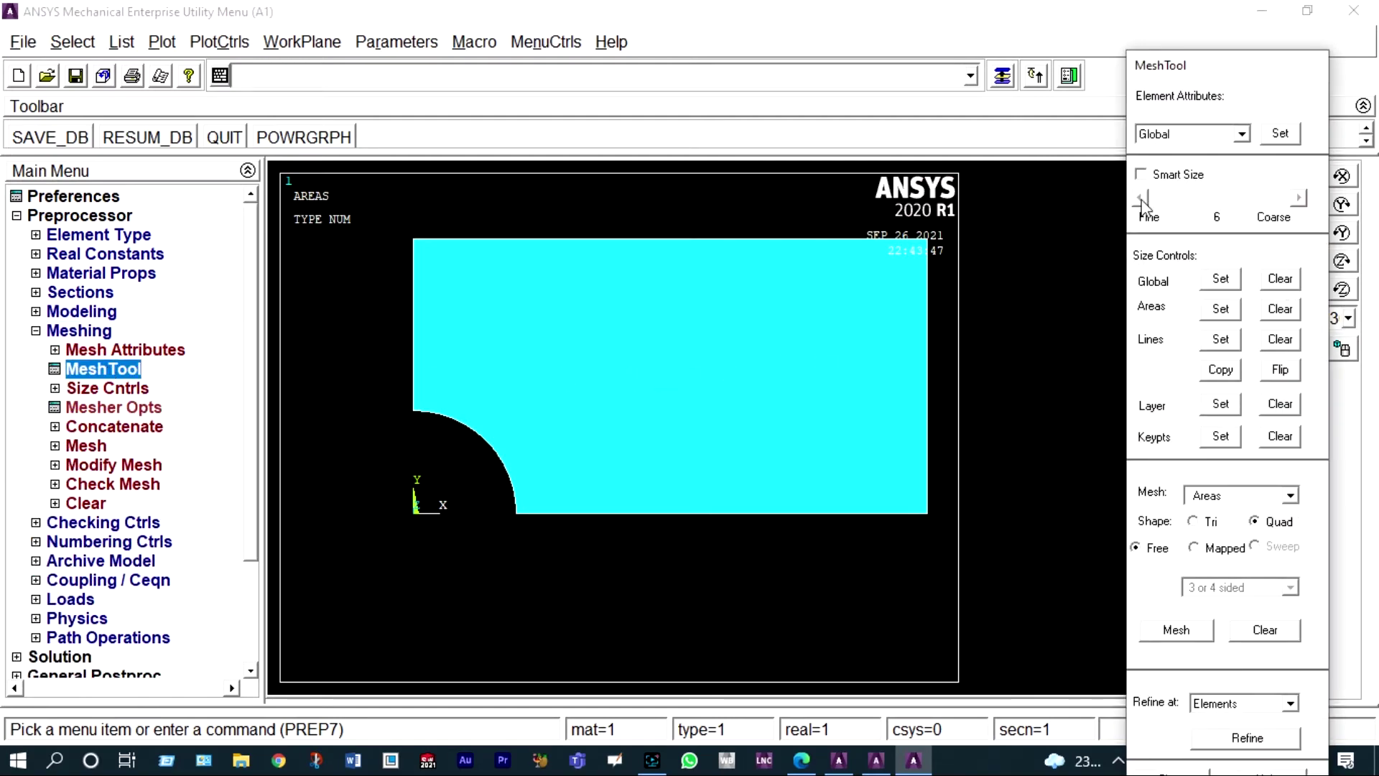
click(1176, 631)
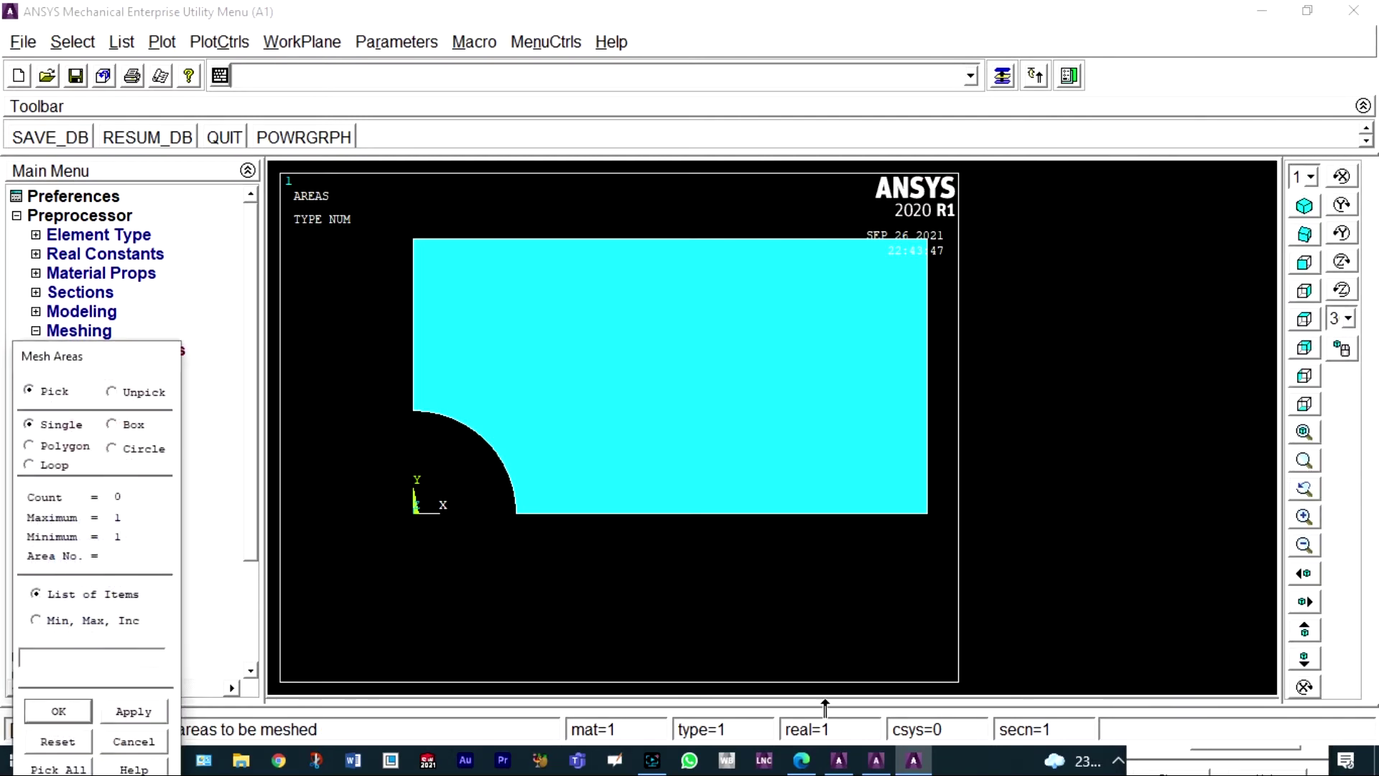
click(474, 433)
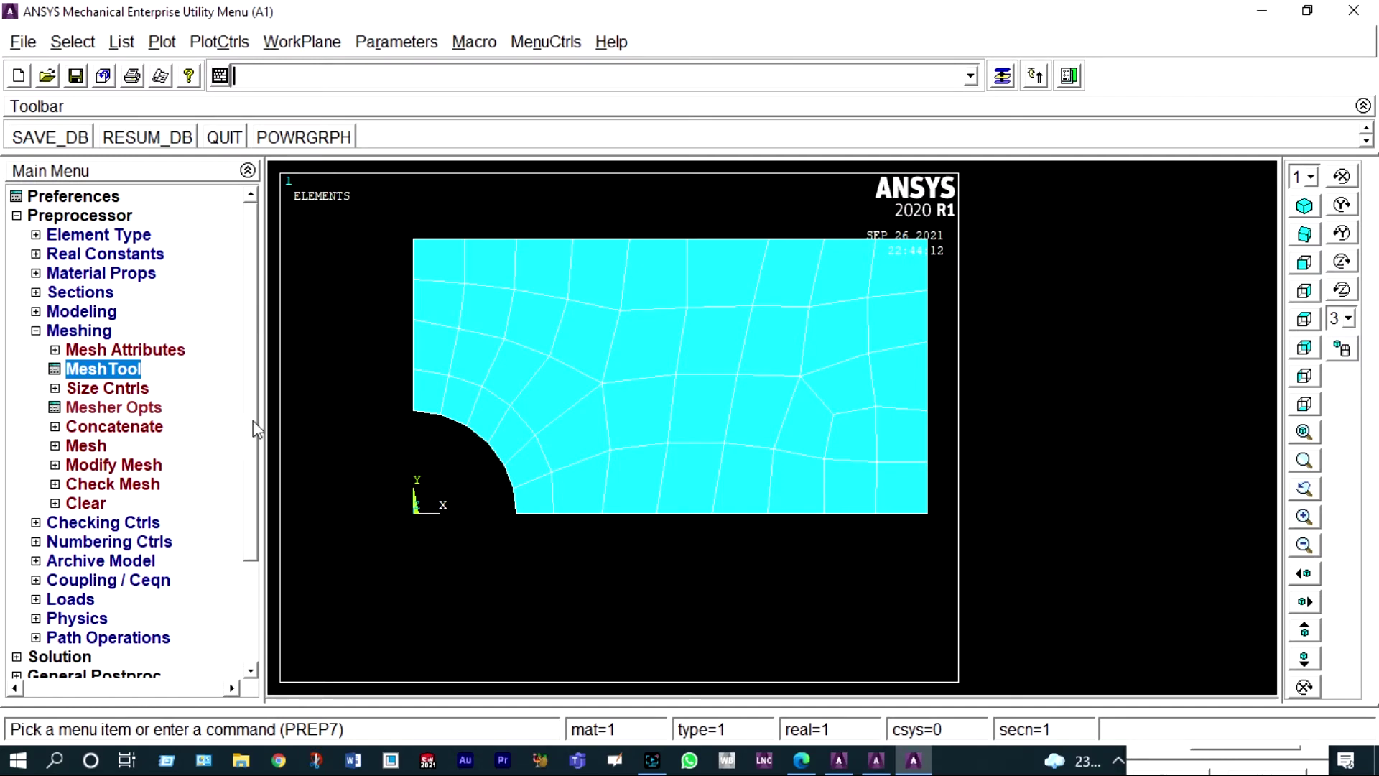
Refine all elements of the plate mesh twice at refinement level 1 (Minimal).
click(143, 463)
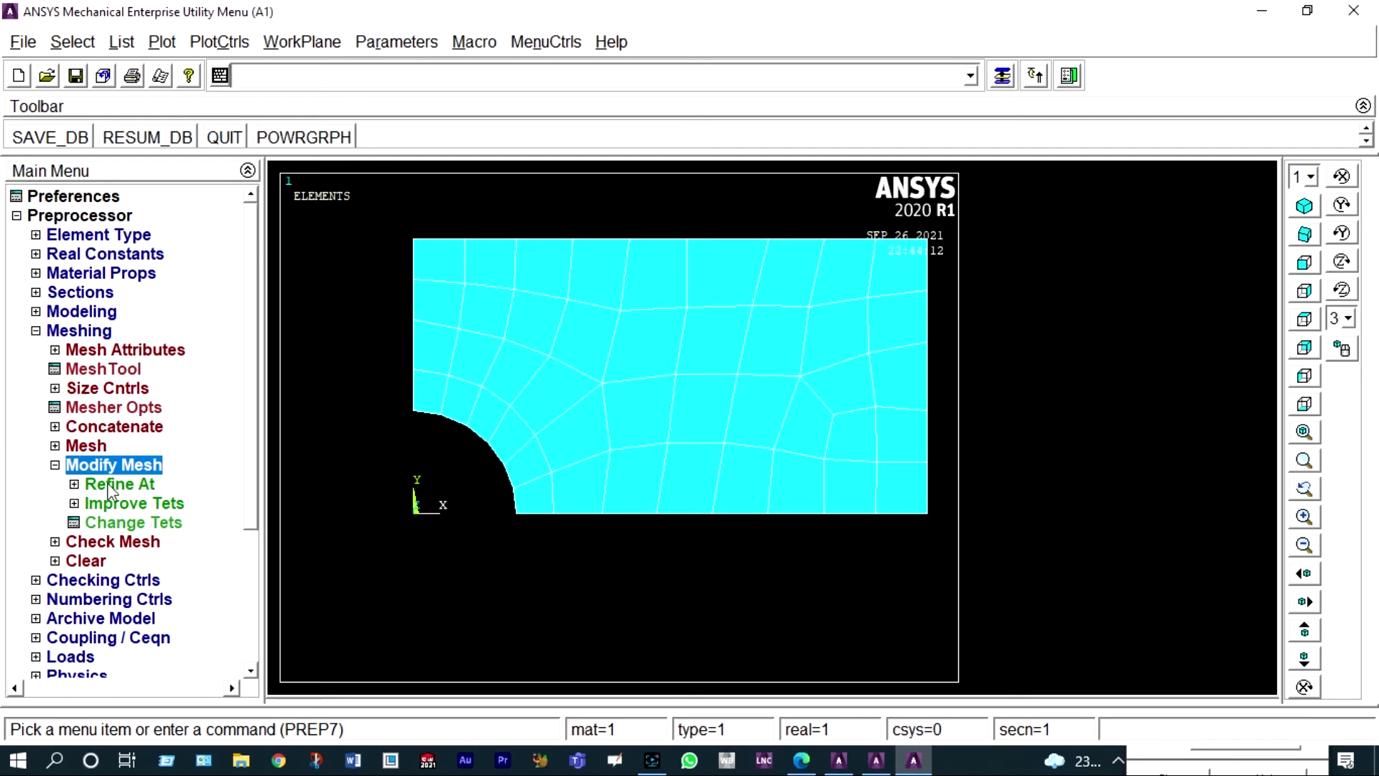
click(75, 485)
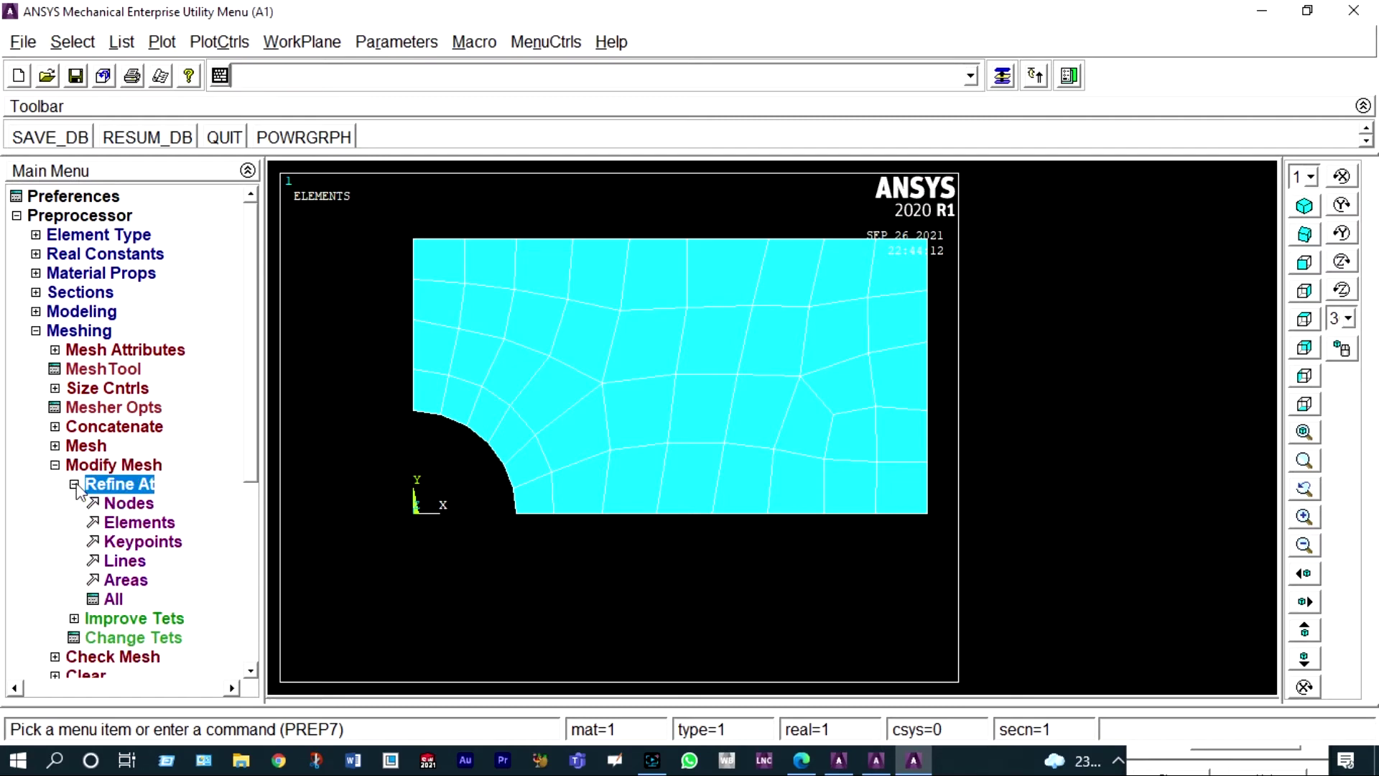
click(113, 599)
click(548, 434)
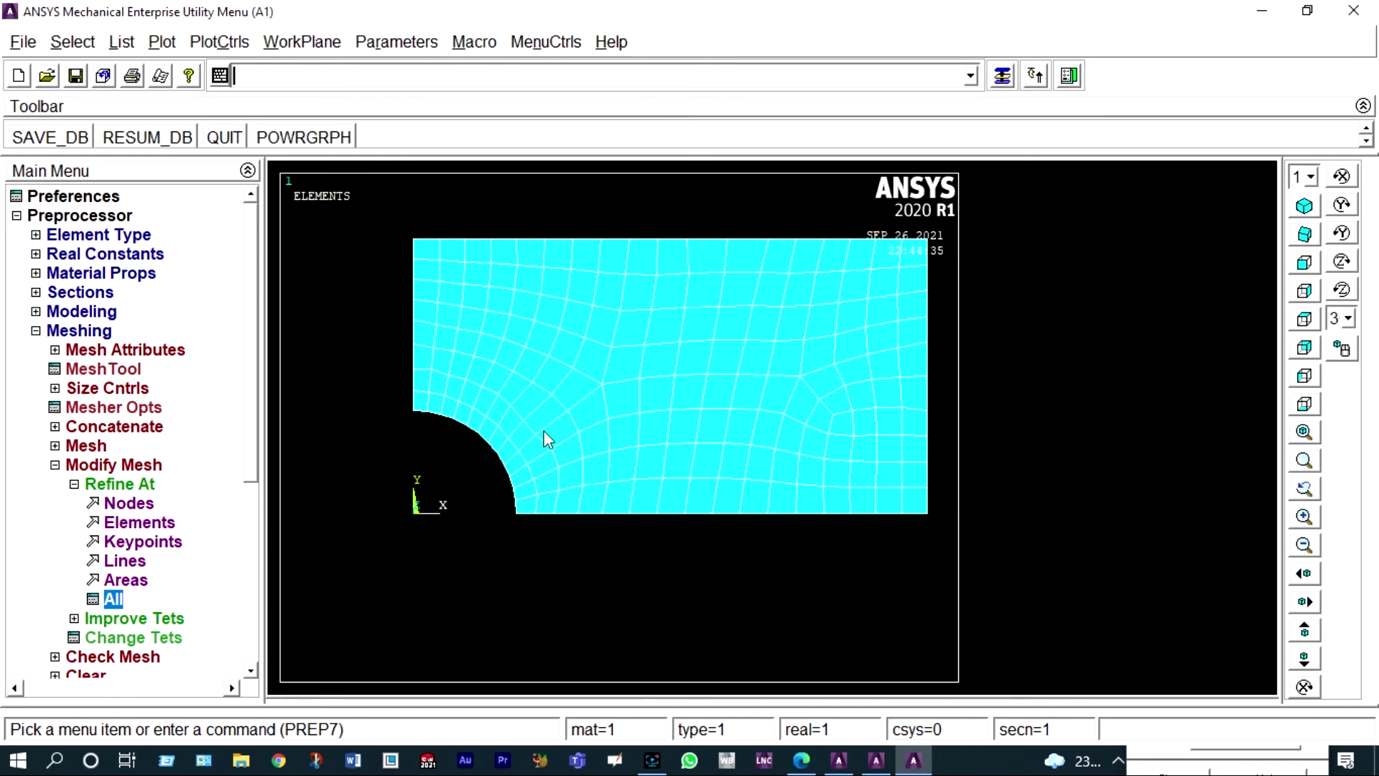
click(115, 600)
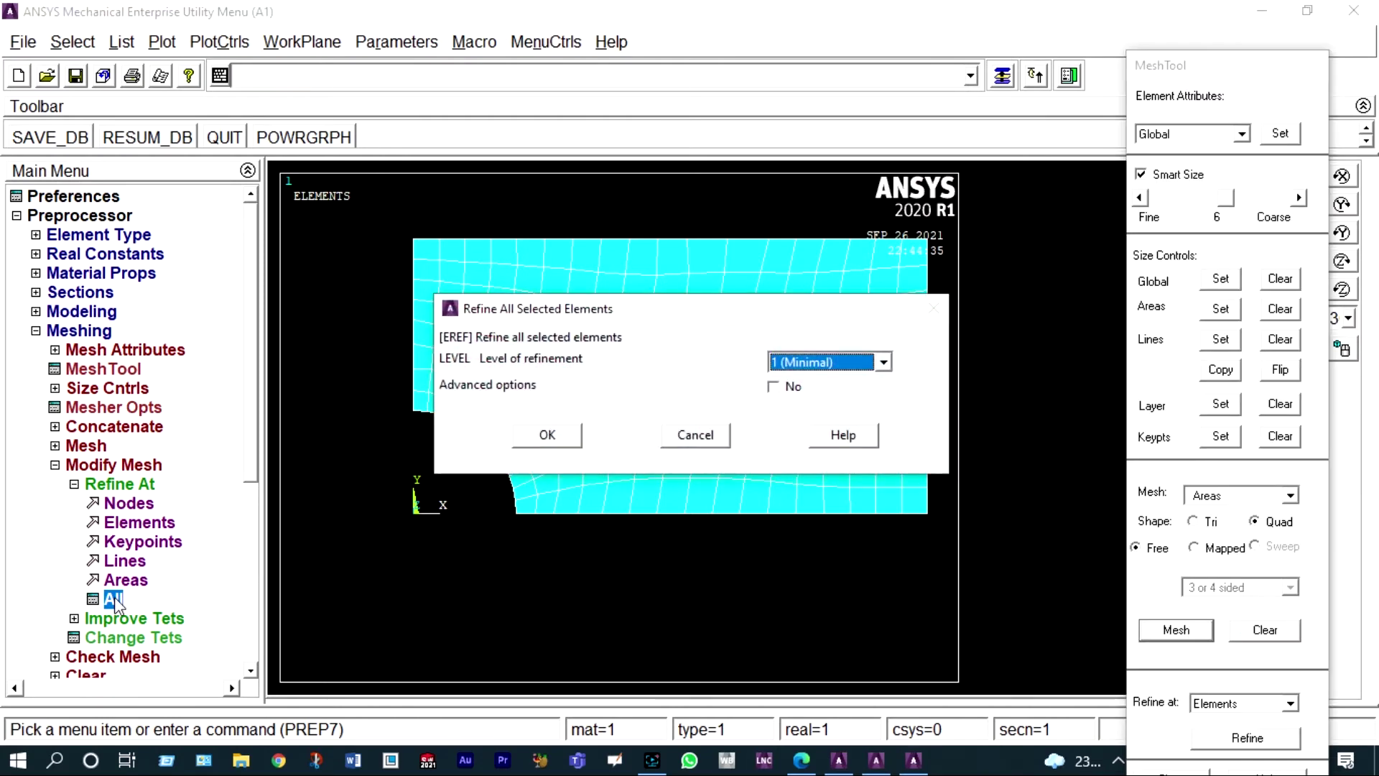
click(542, 435)
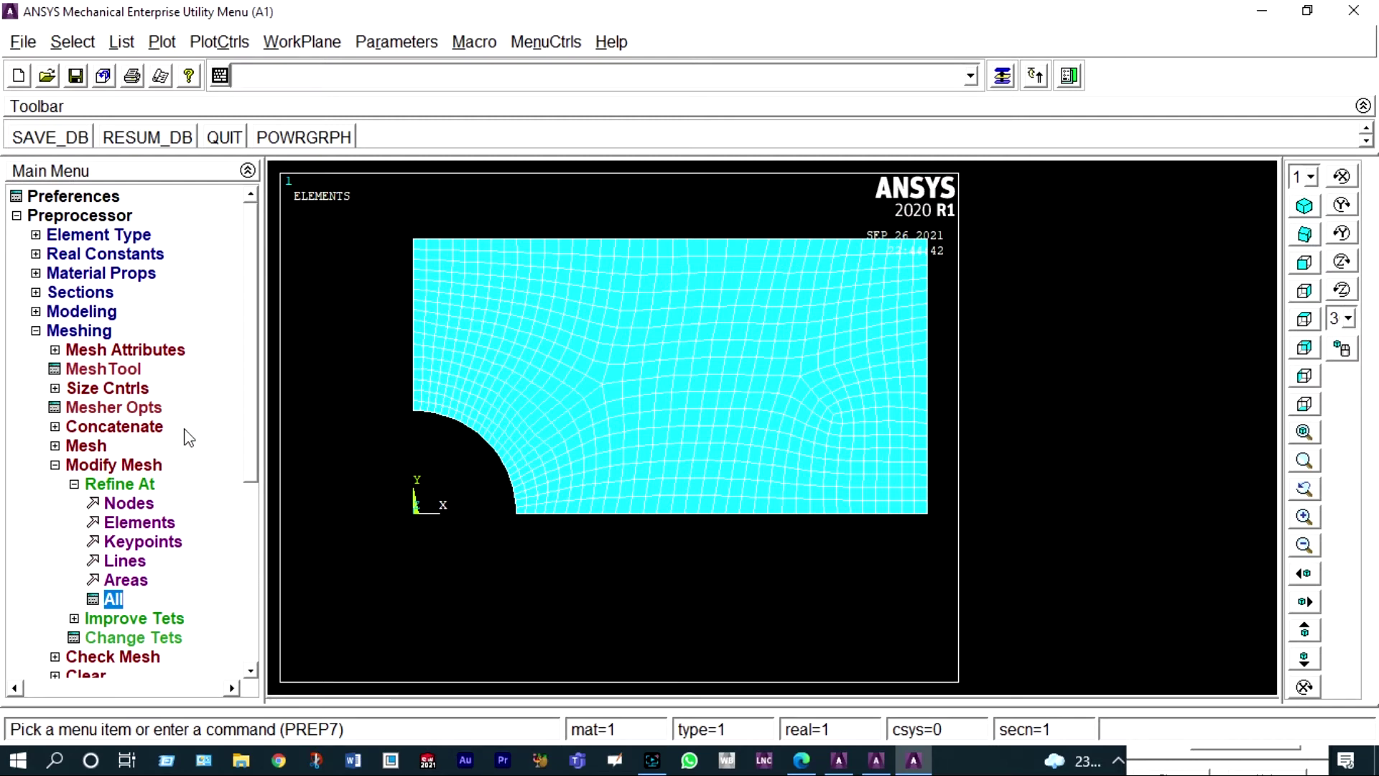
Start applying a structural symmetry boundary condition on lines of the meshed plate.
drag(245, 364, 246, 510)
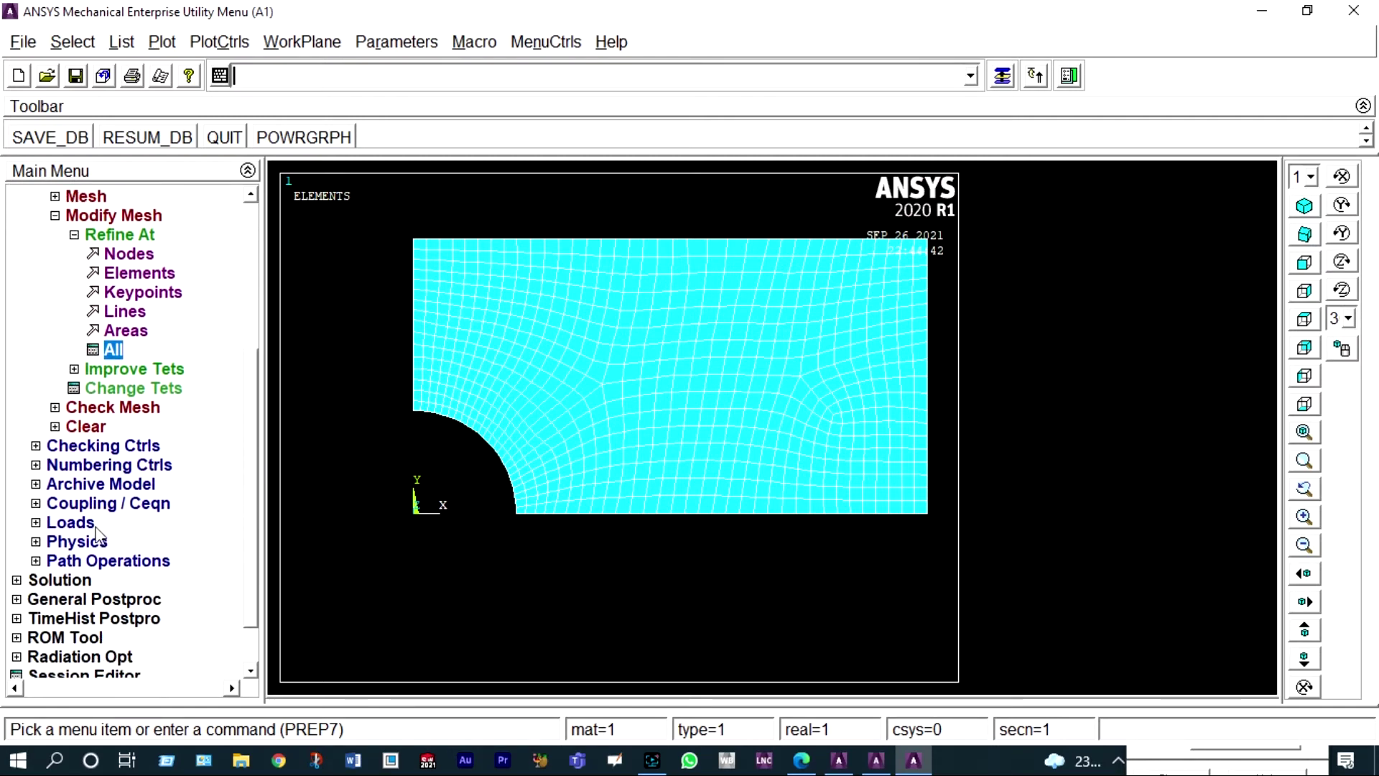
click(38, 523)
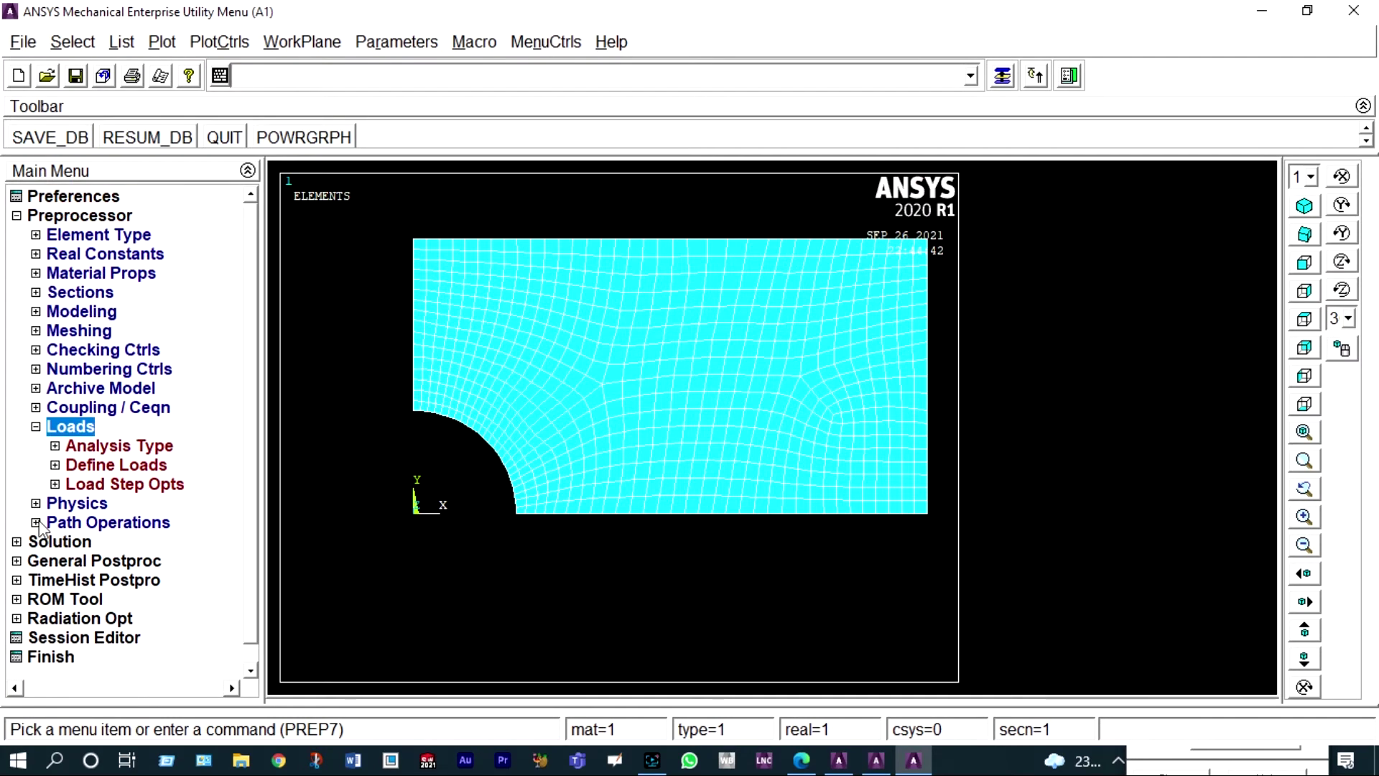
click(57, 465)
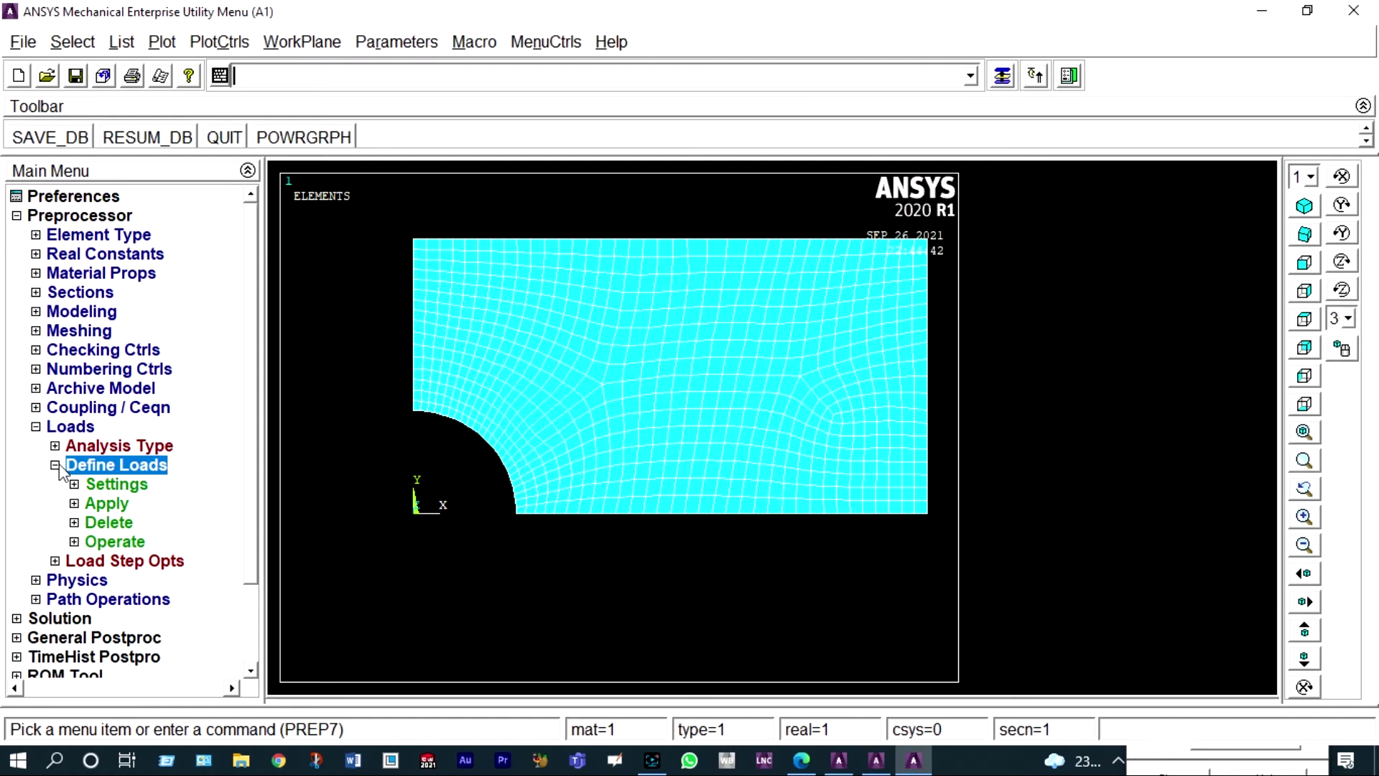
click(74, 504)
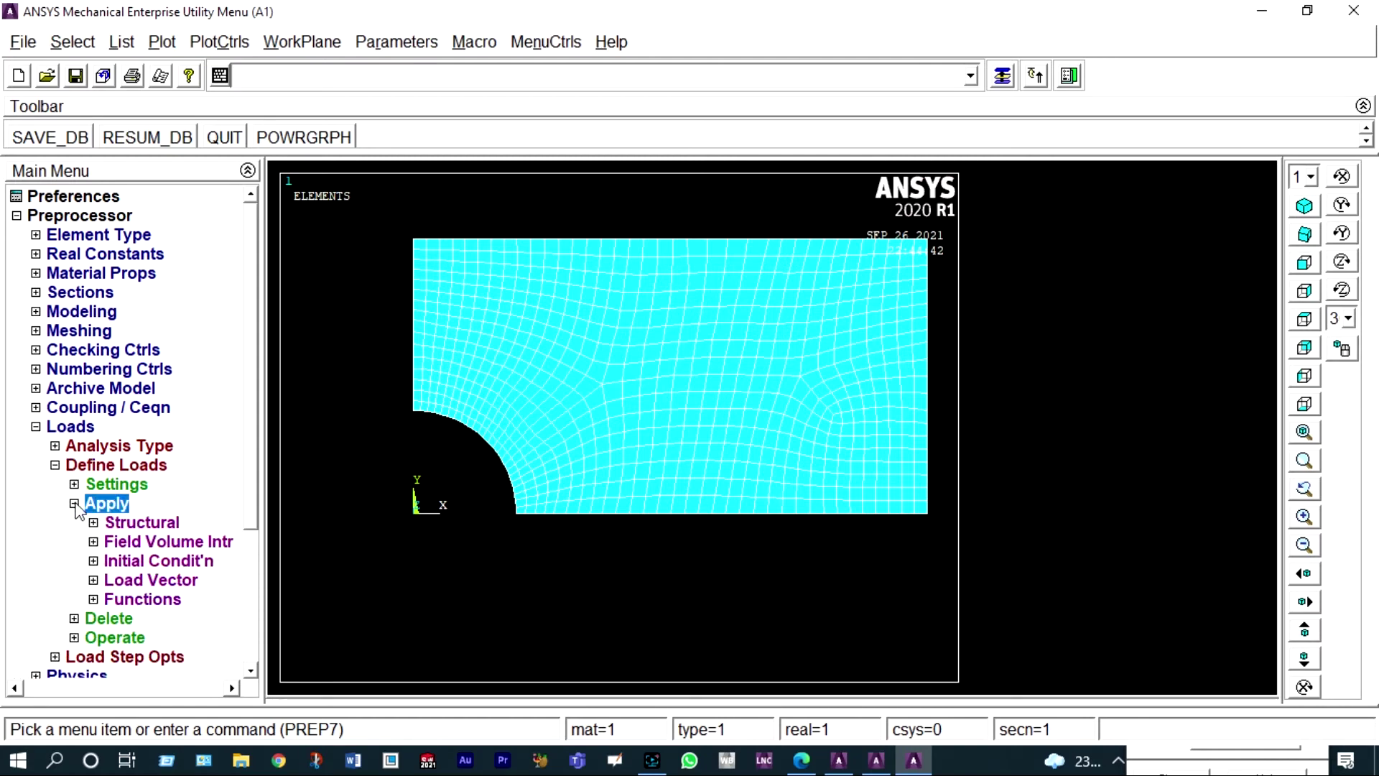
click(94, 522)
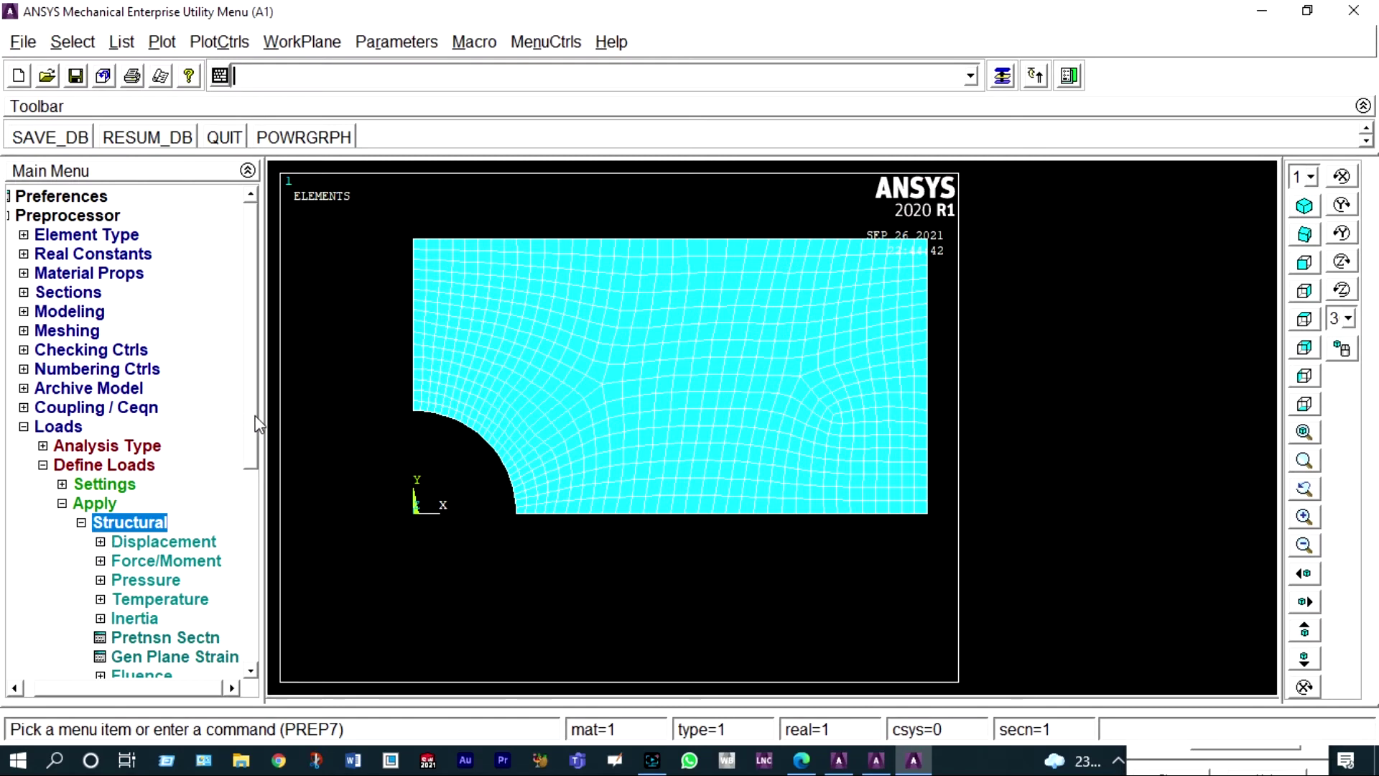
scroll(248, 459, down, 2)
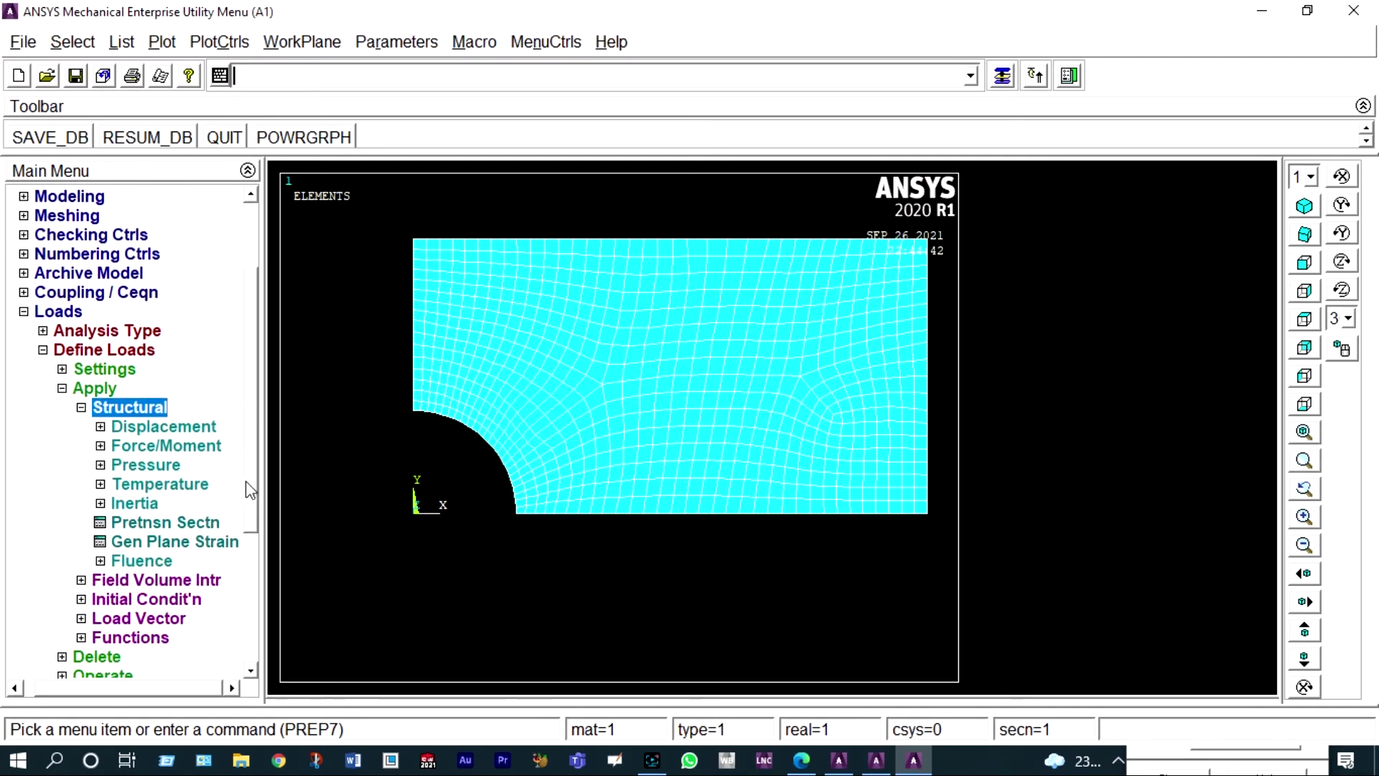
click(108, 429)
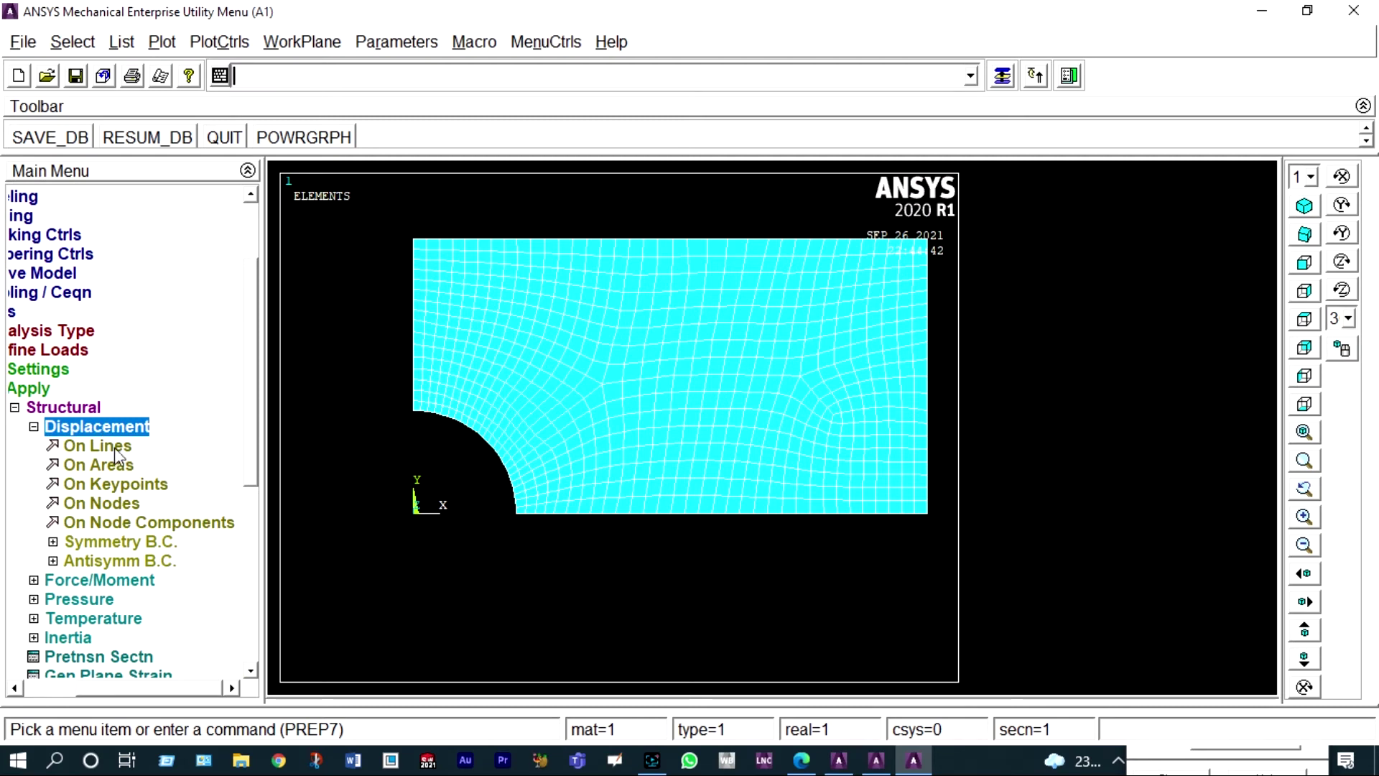
click(130, 544)
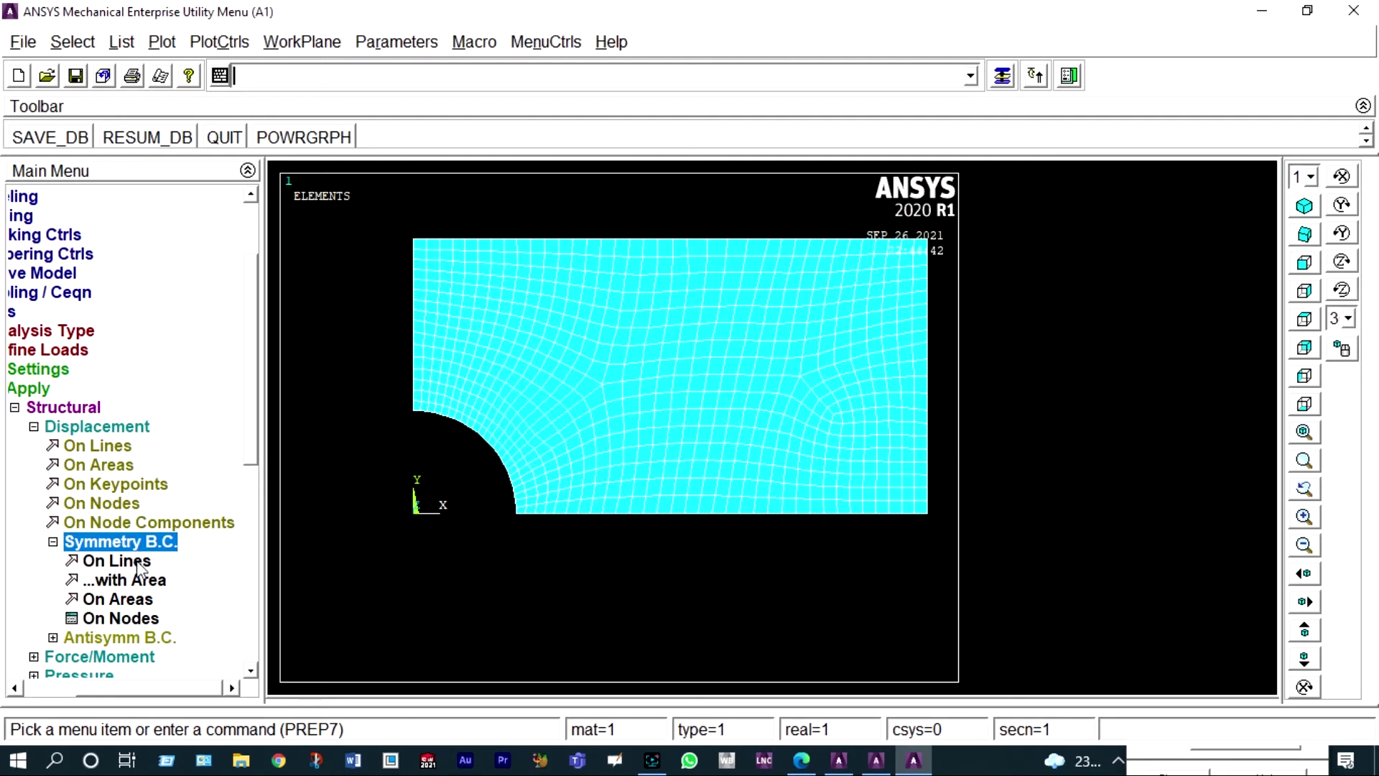
click(137, 562)
click(337, 406)
click(415, 320)
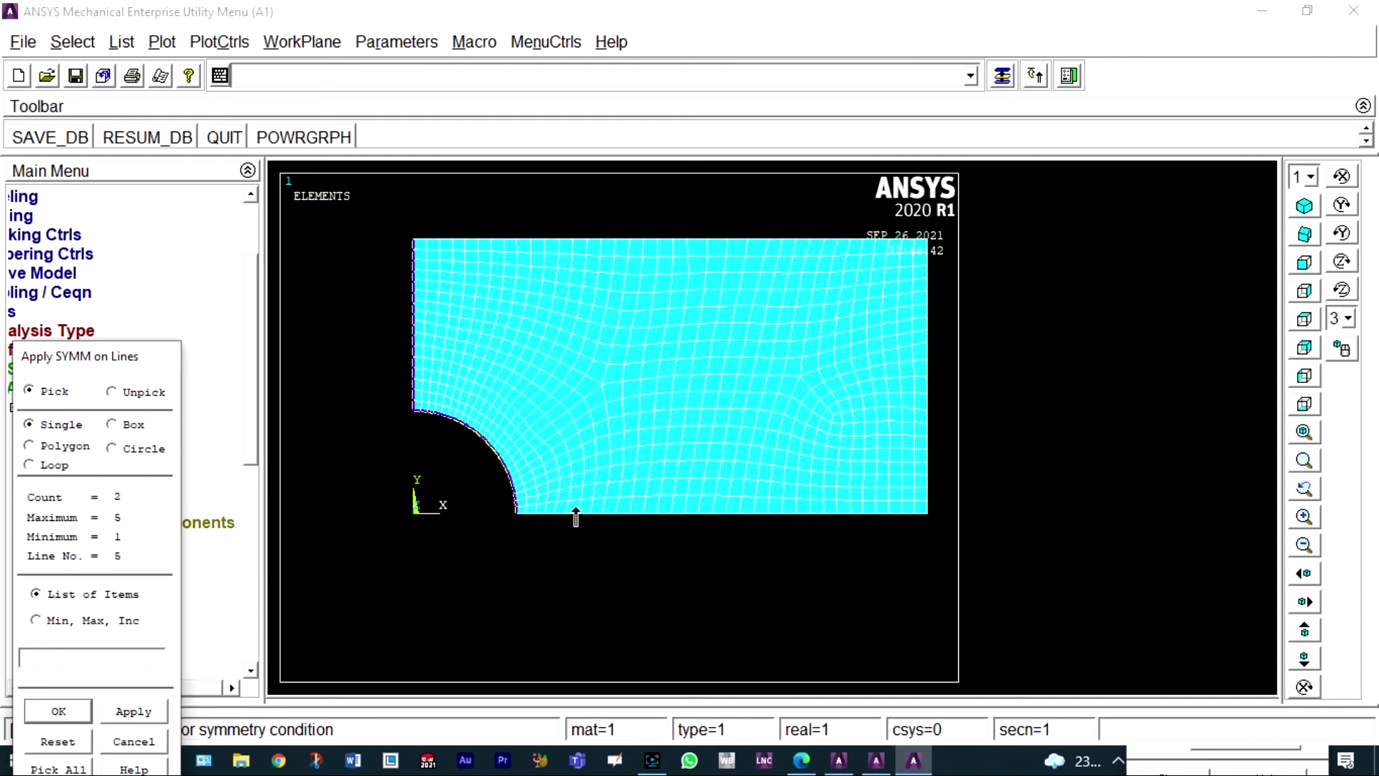
right_click(489, 518)
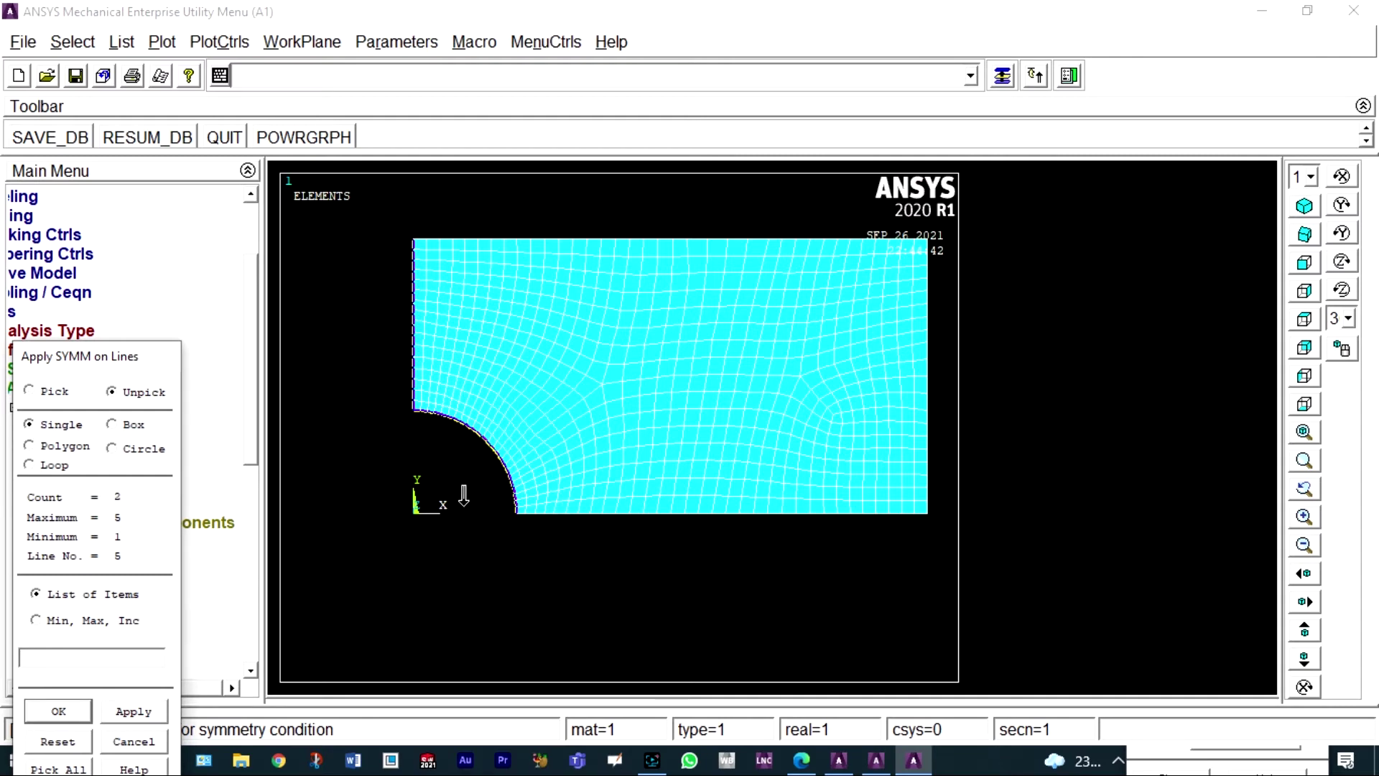
click(485, 439)
right_click(463, 468)
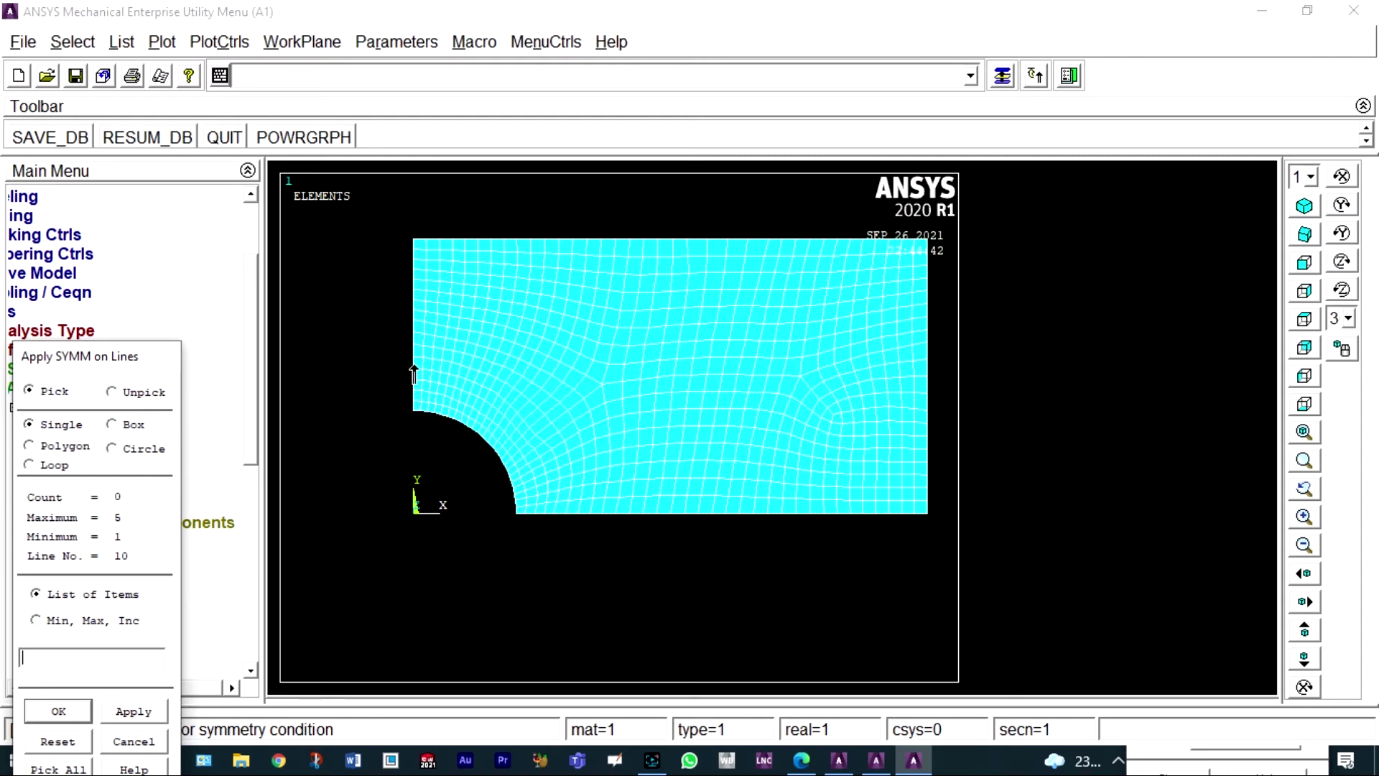
Apply the symmetry boundary condition to the plate's straight bottom edge and straight left edge.
click(632, 514)
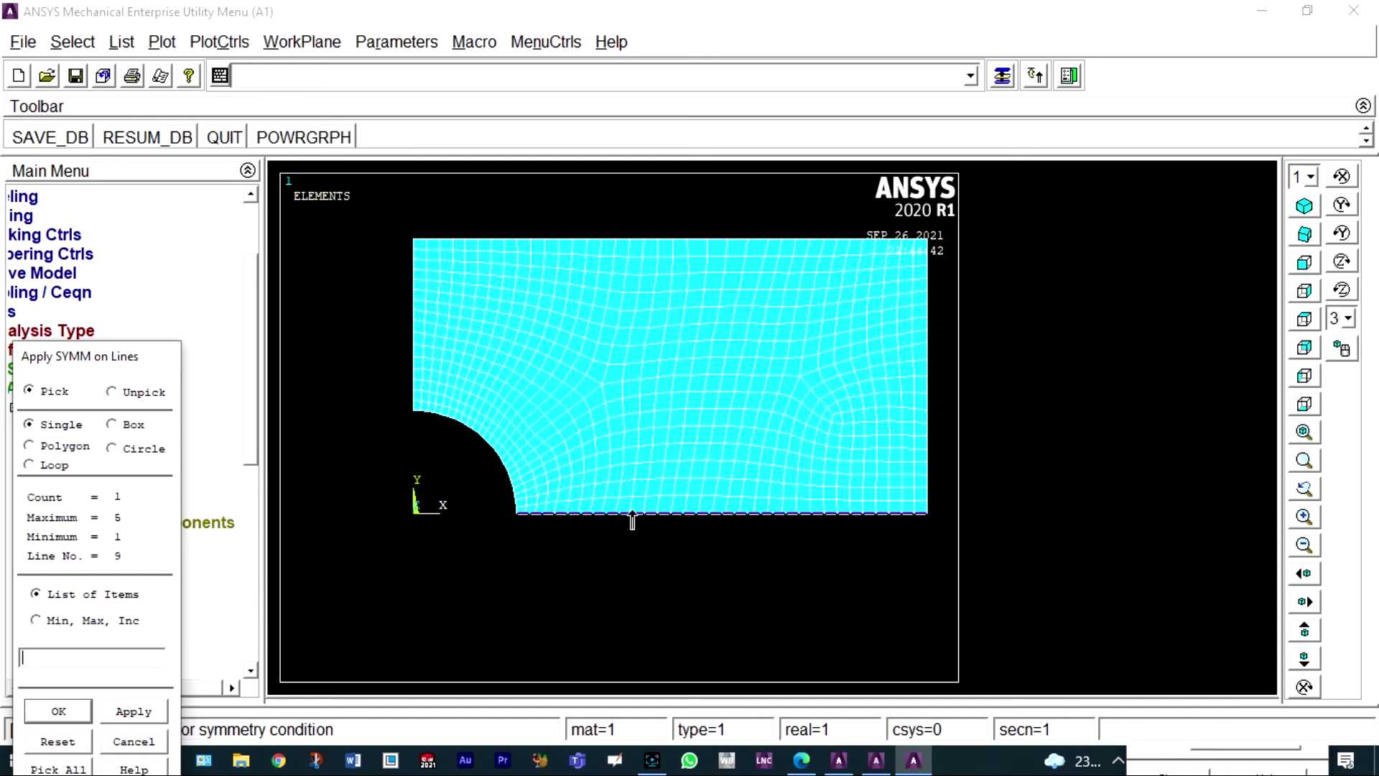
click(411, 293)
click(64, 709)
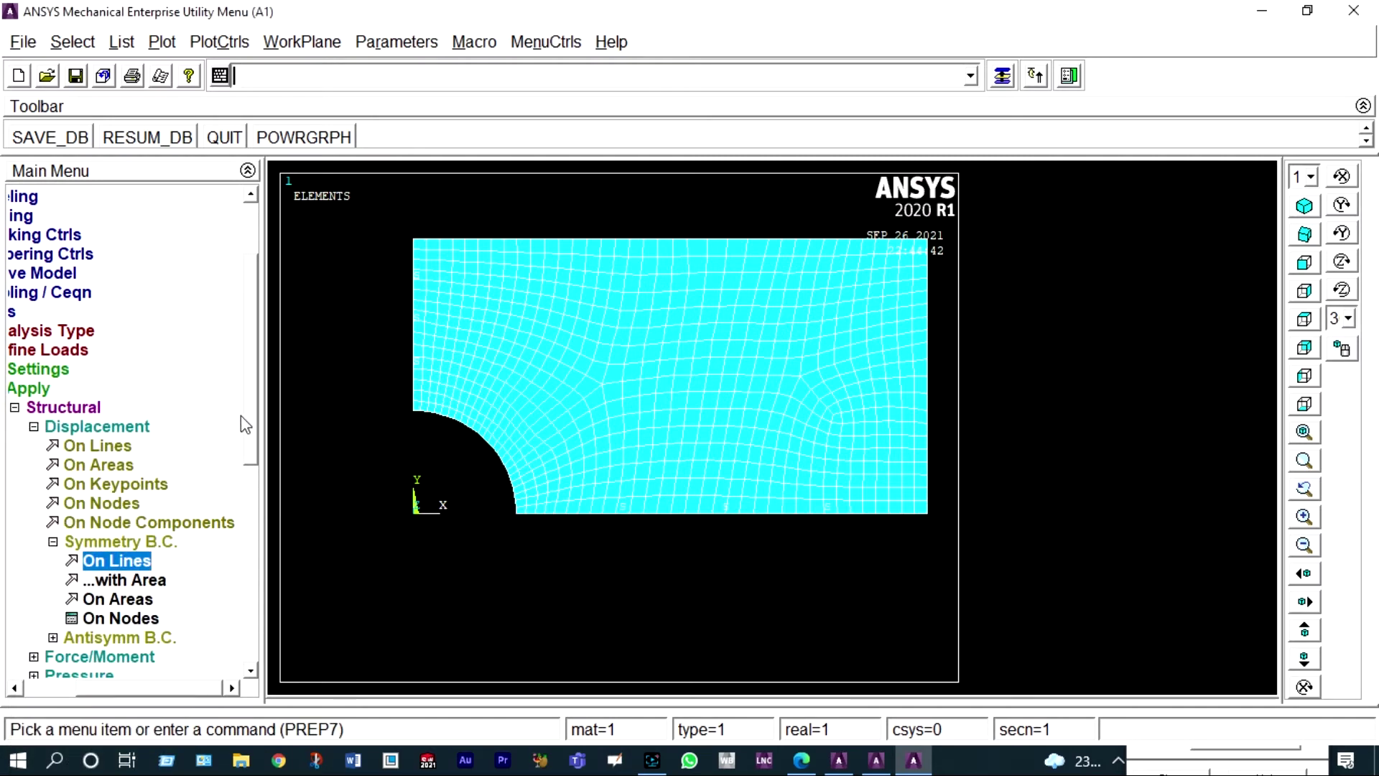
Apply a constant pressure of -100 on the plate's right edge line.
drag(249, 400, 250, 517)
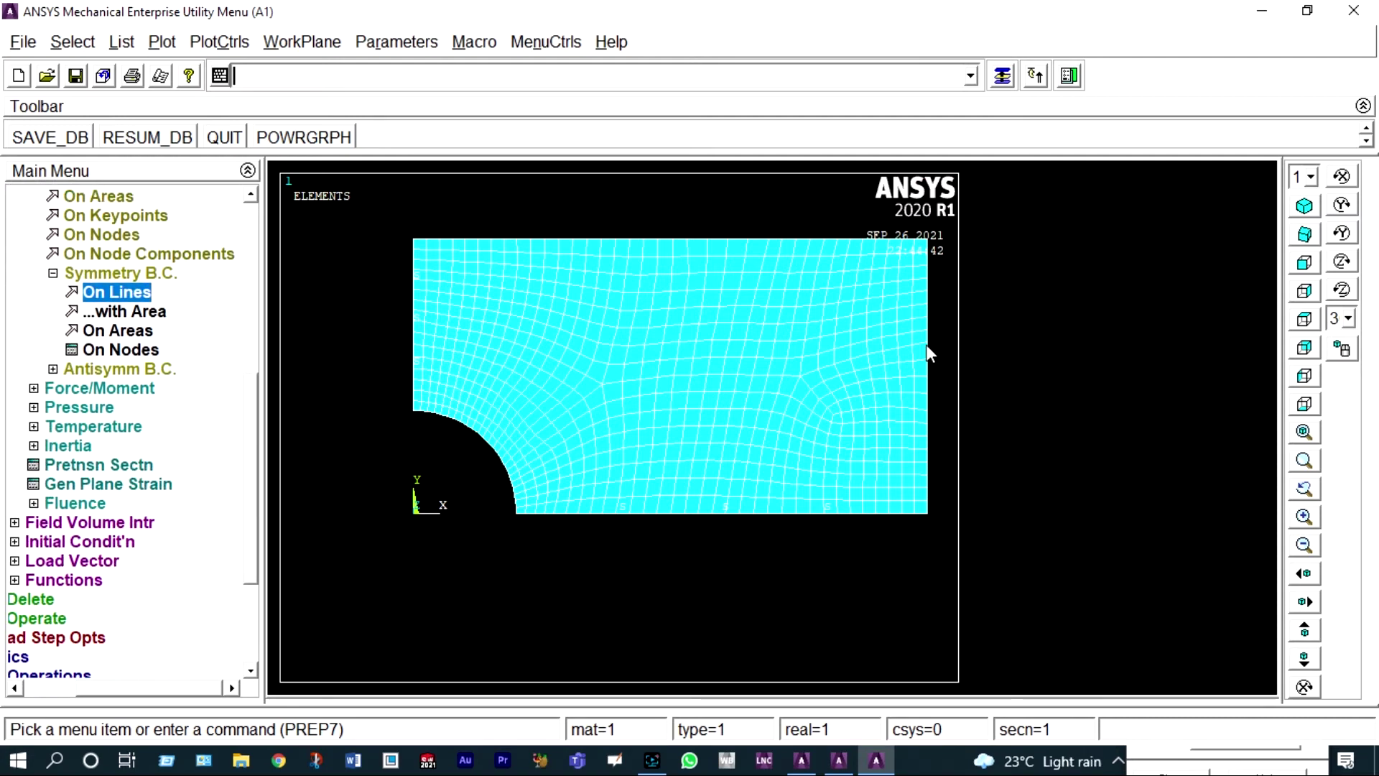
click(99, 407)
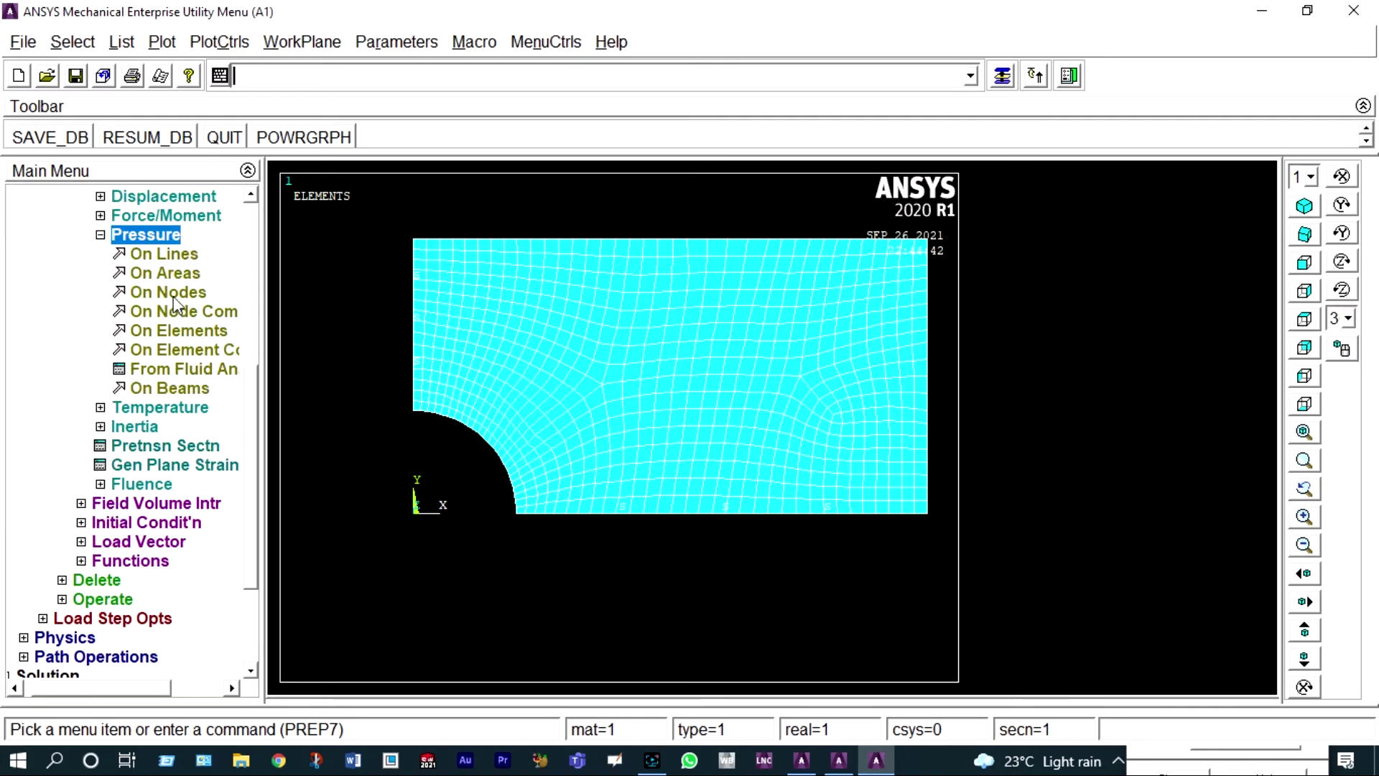
click(165, 254)
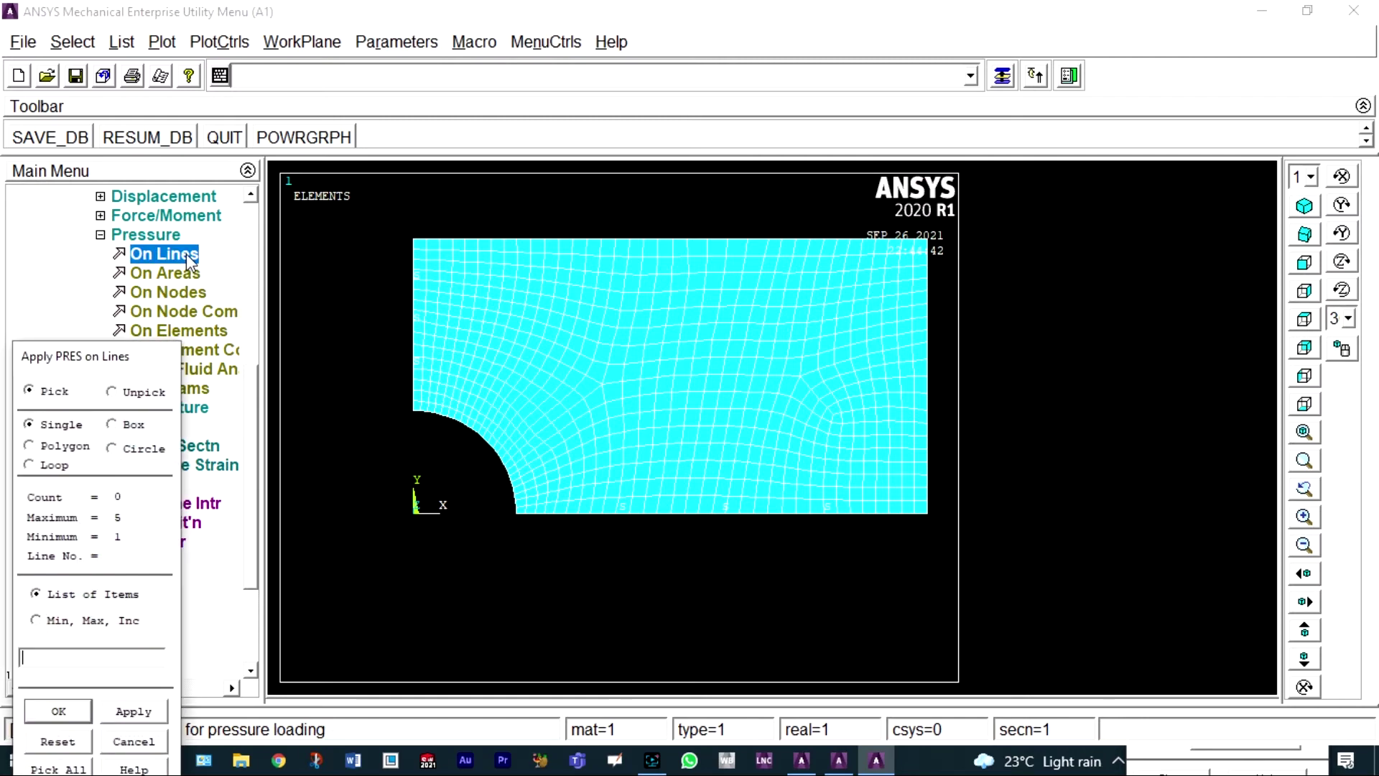
click(928, 380)
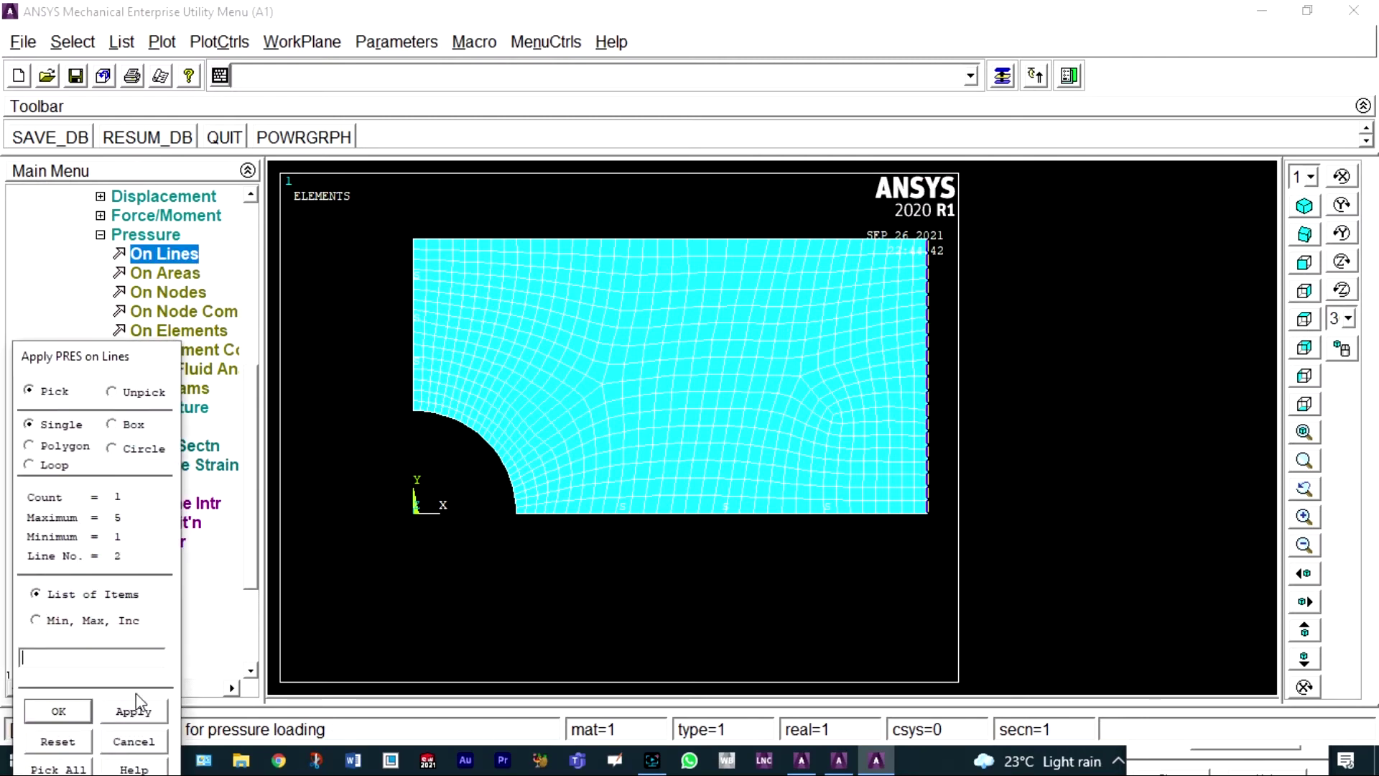
click(59, 712)
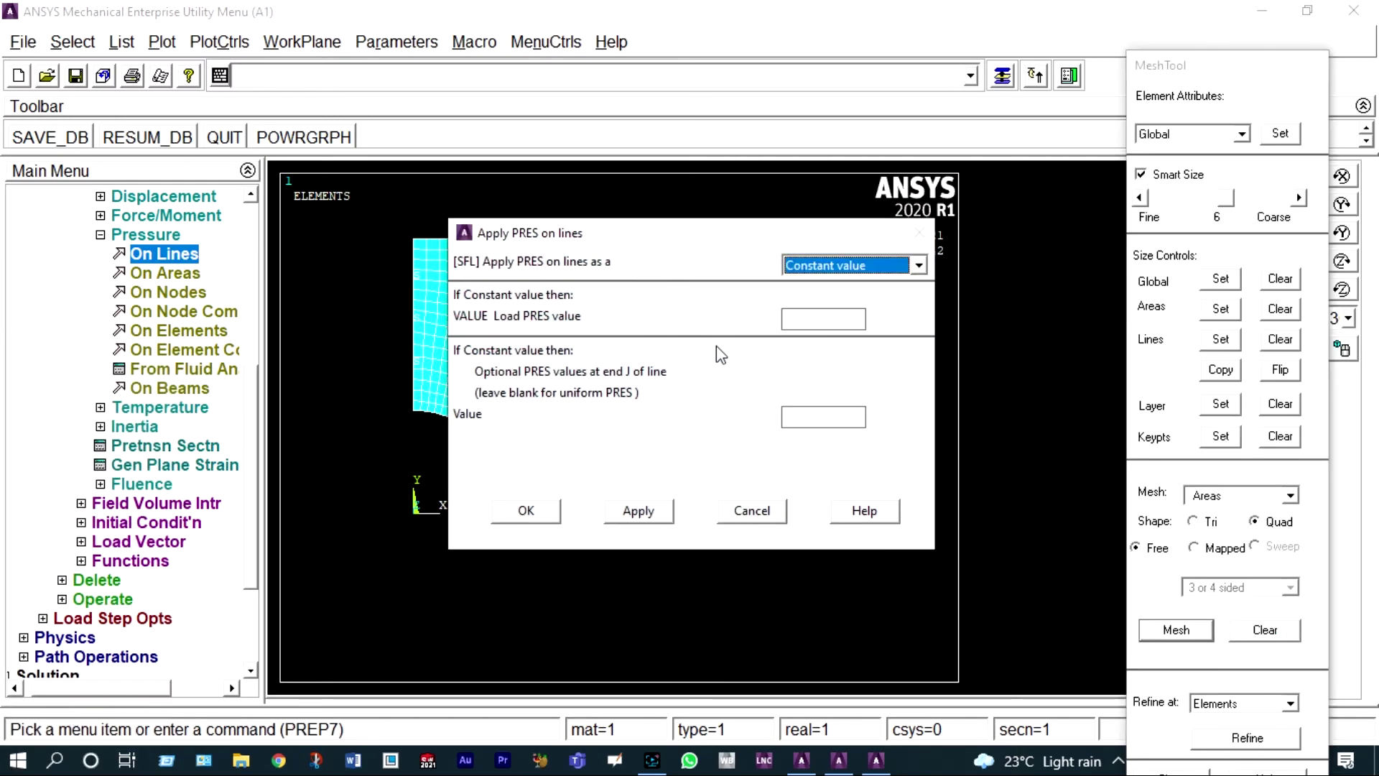
click(796, 316)
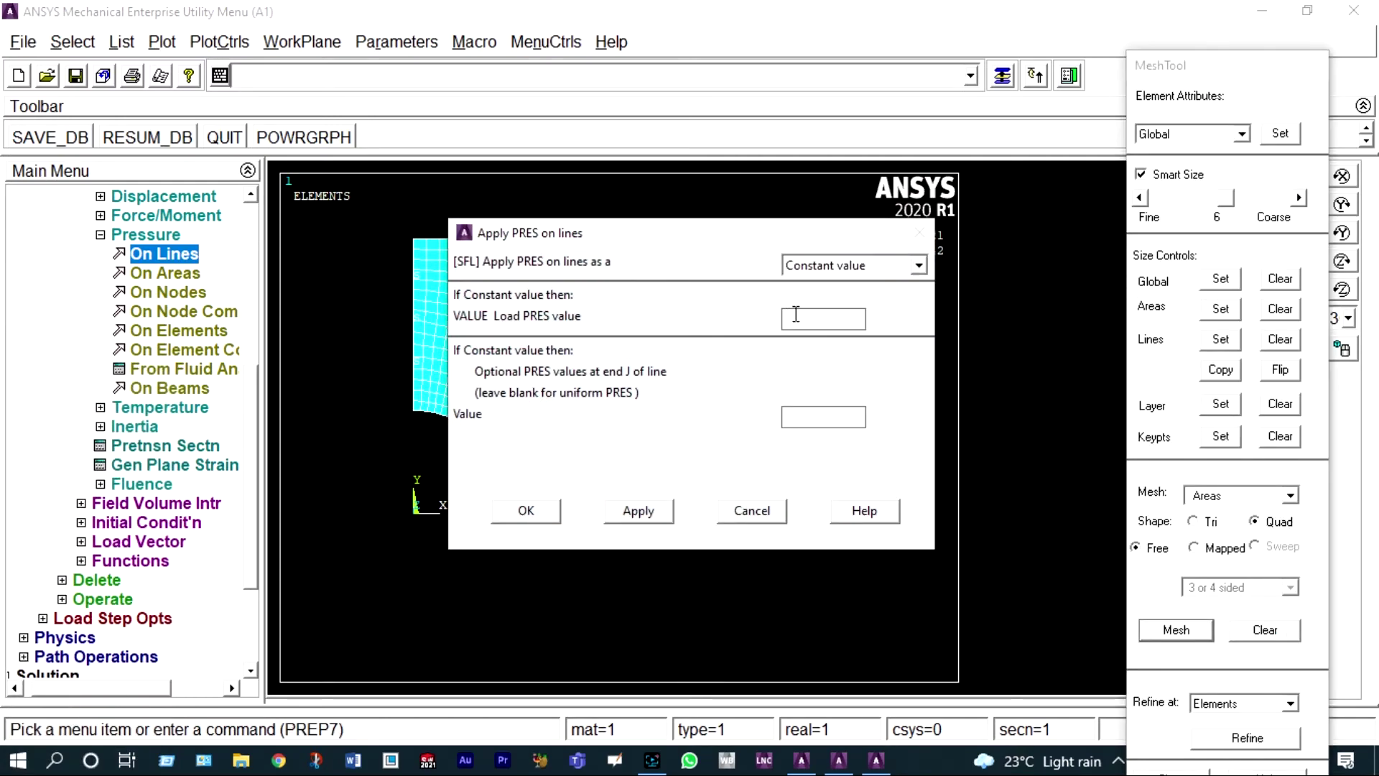
text(-100)
click(537, 514)
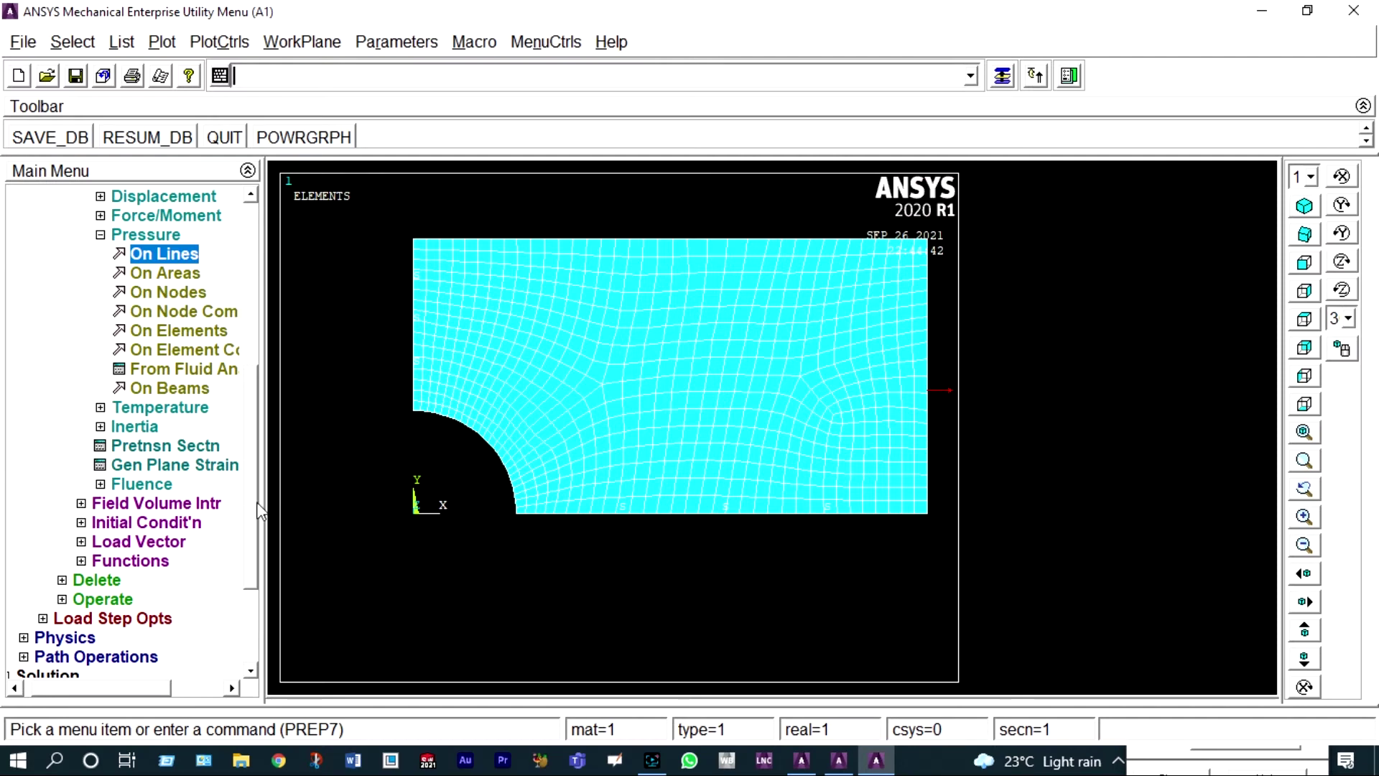
Solve the current load step and close the solution status and completion windows.
scroll(260, 512, down, 2)
click(14, 562)
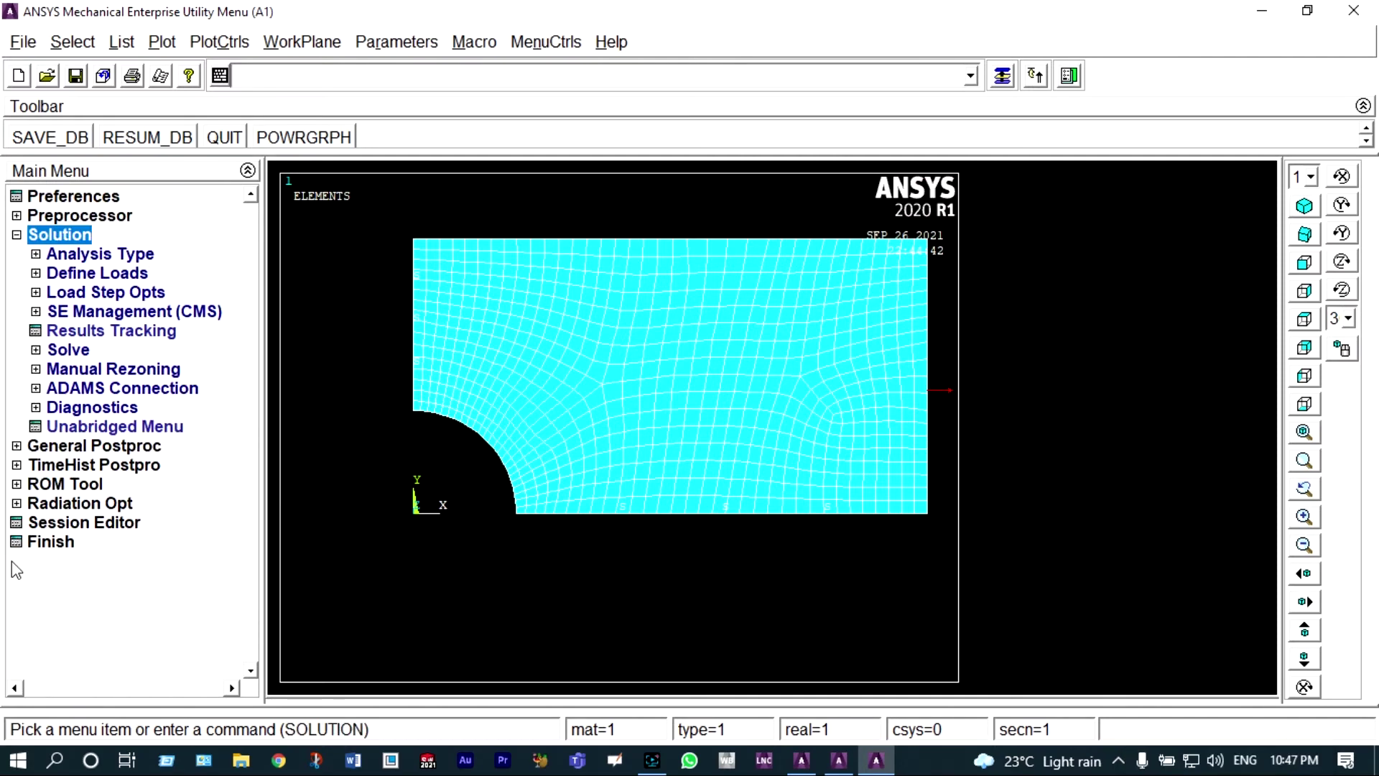
click(35, 350)
click(89, 369)
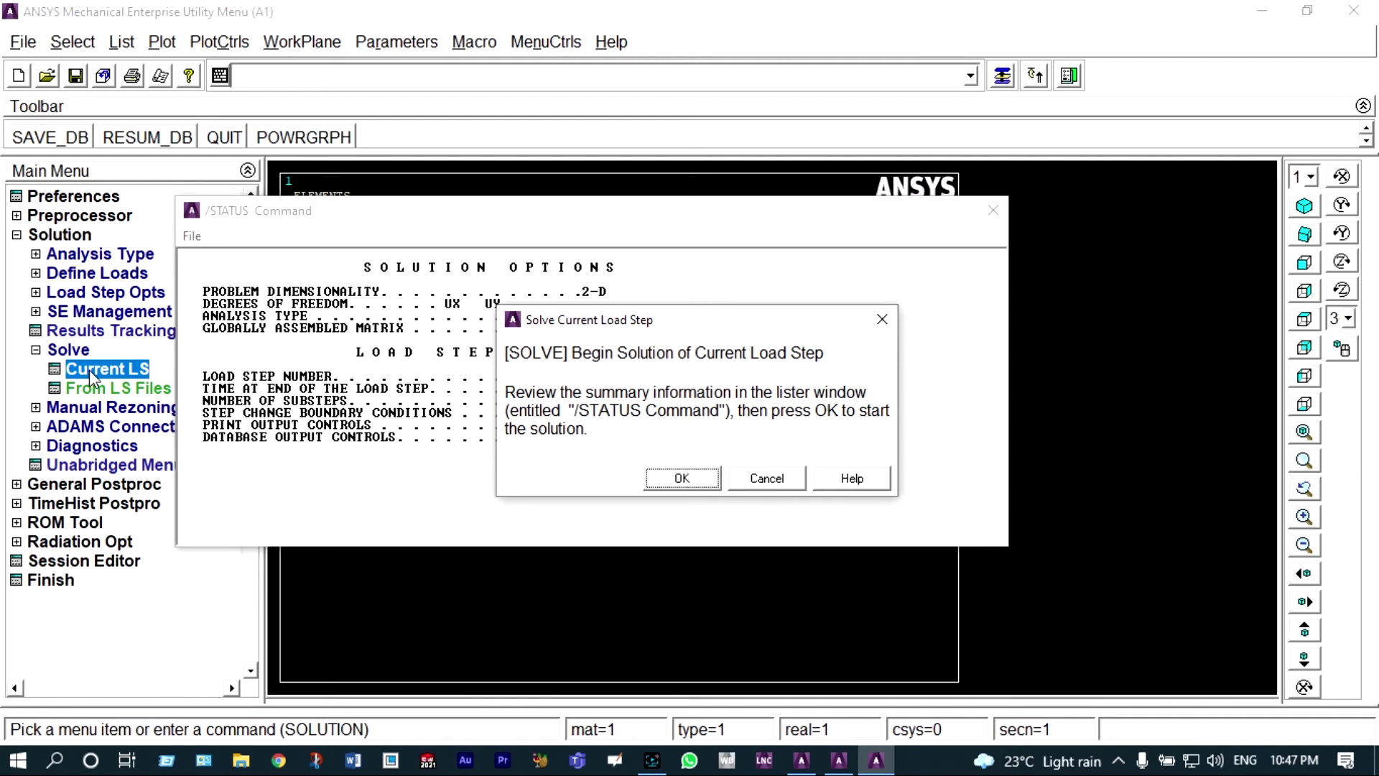
click(663, 479)
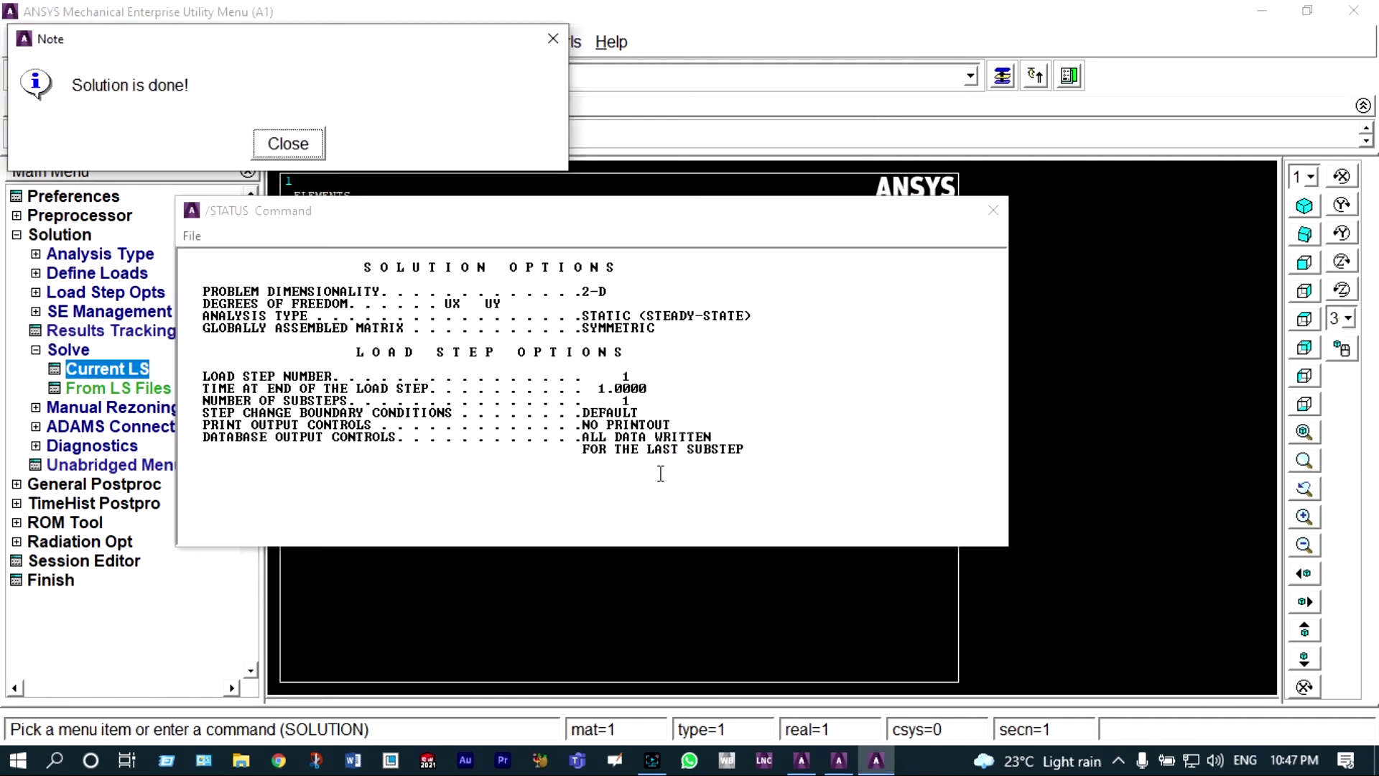
click(993, 210)
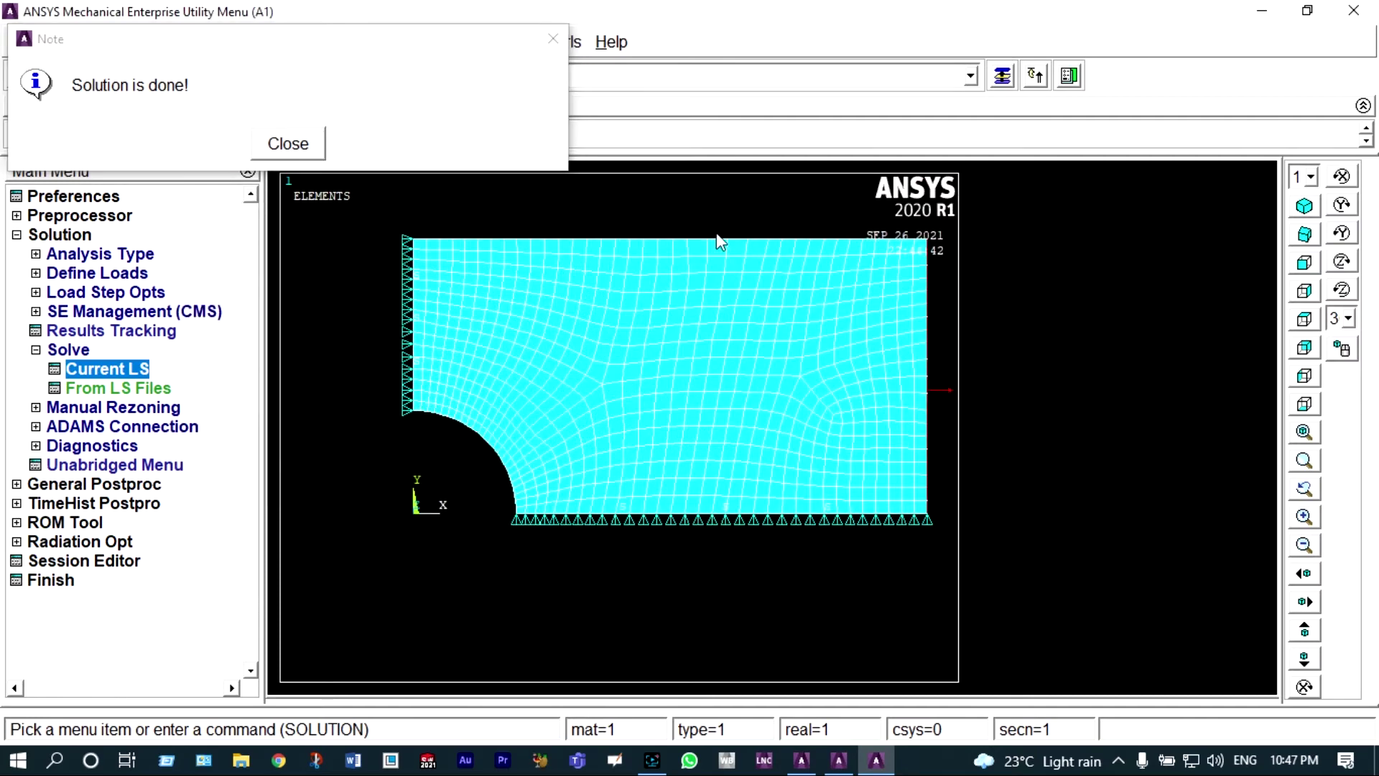
click(307, 146)
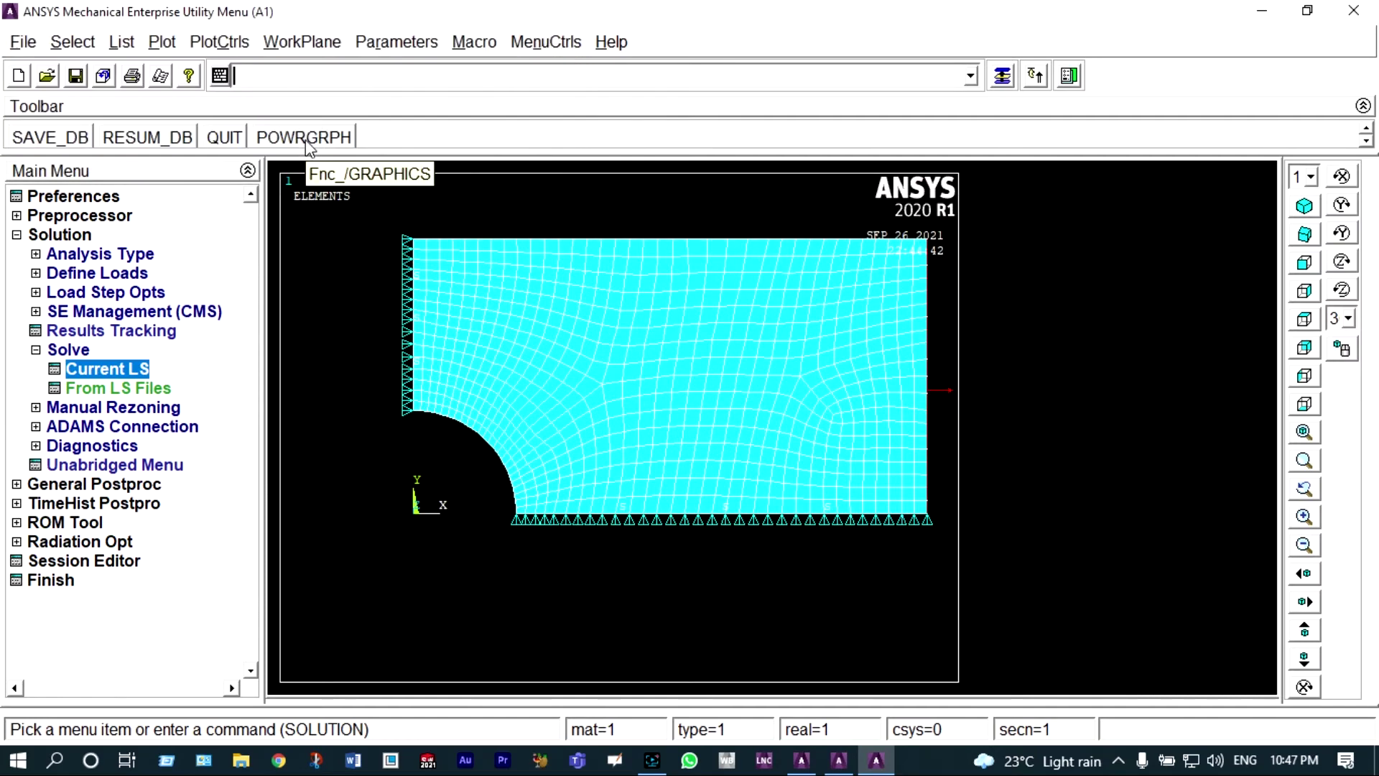
Plot the deformed shape of the plate together with the undeformed mesh (Def + undeformed).
click(104, 484)
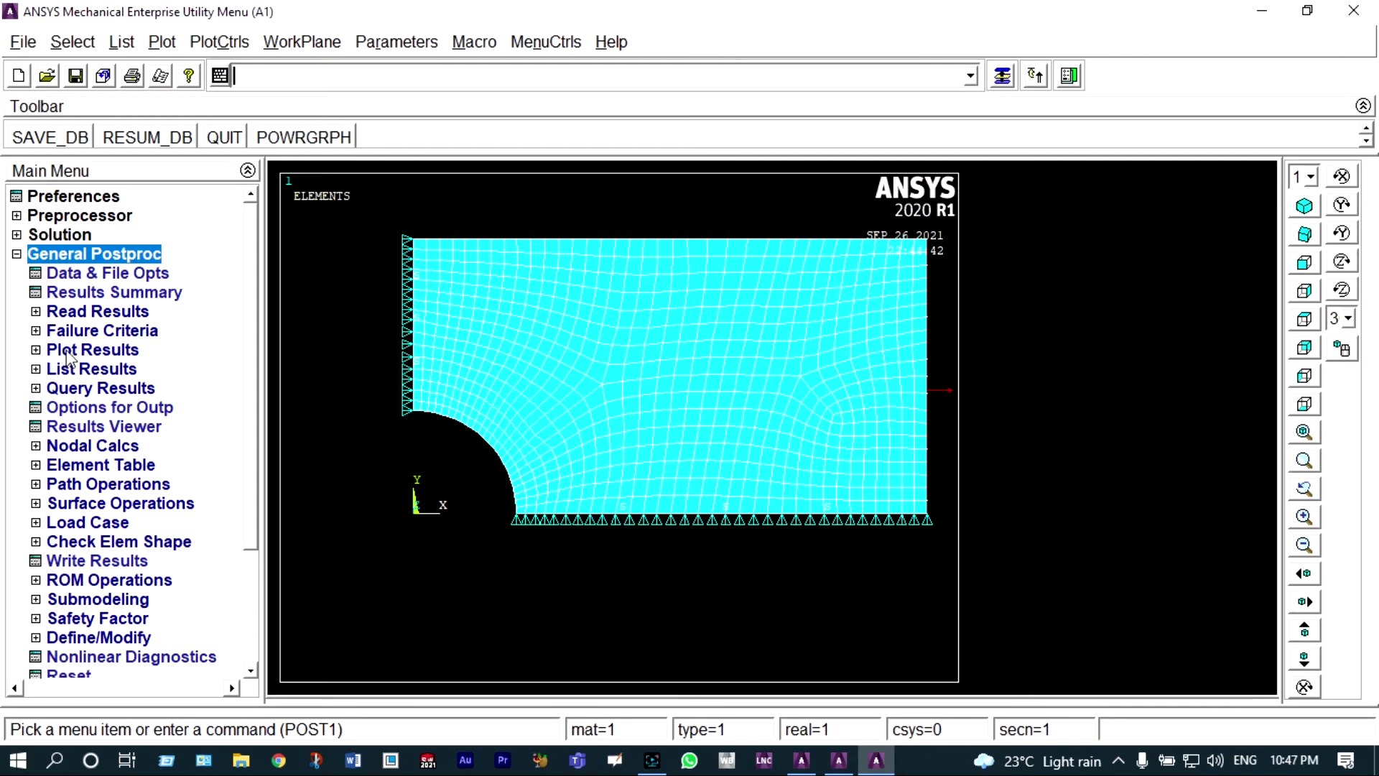
click(70, 351)
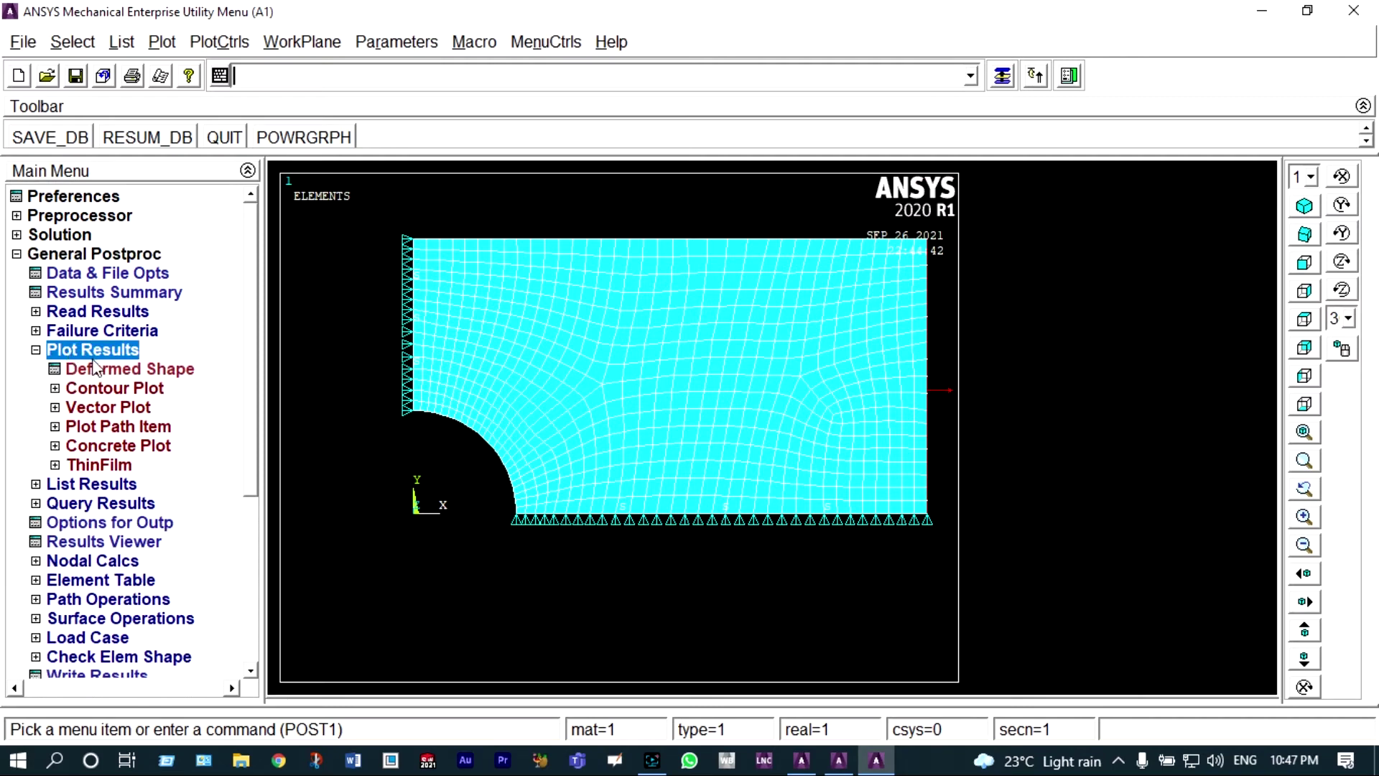
click(117, 371)
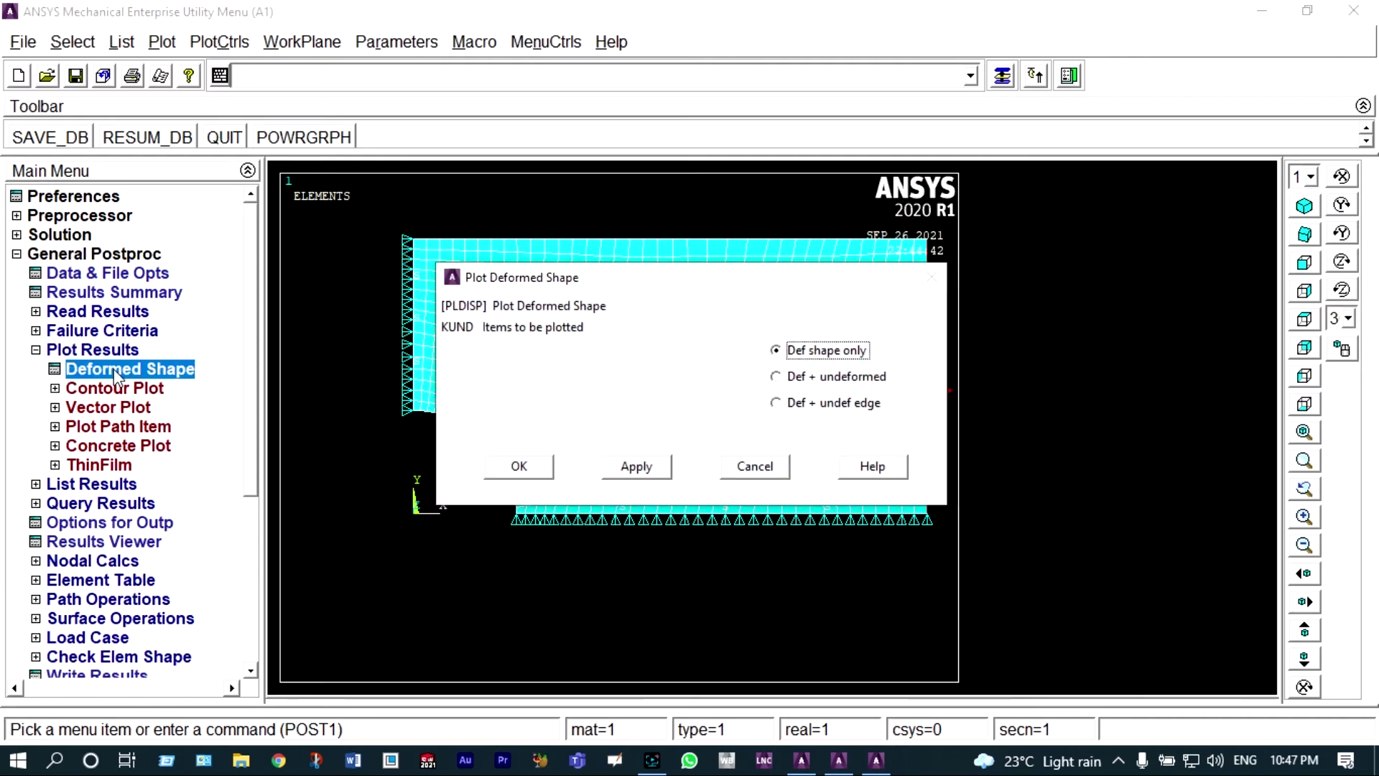
click(777, 376)
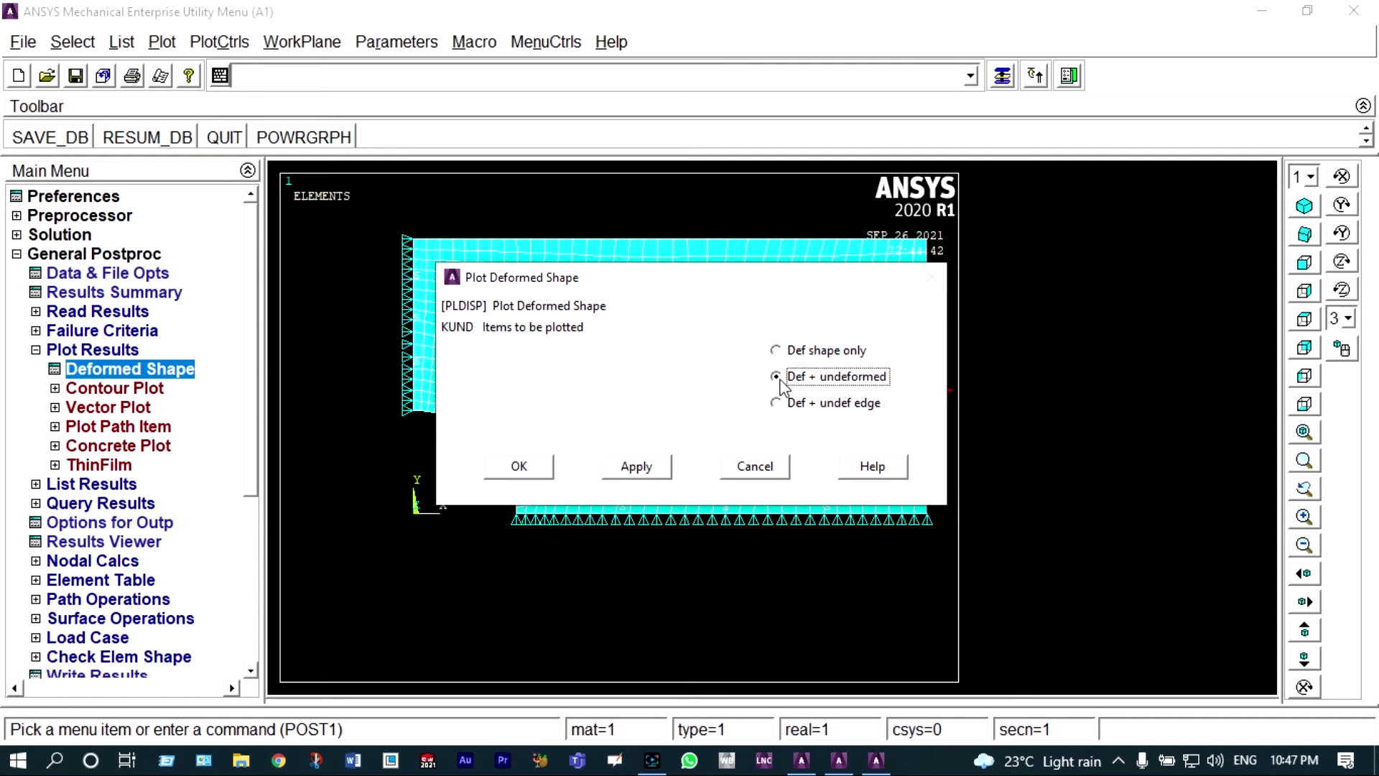
click(519, 467)
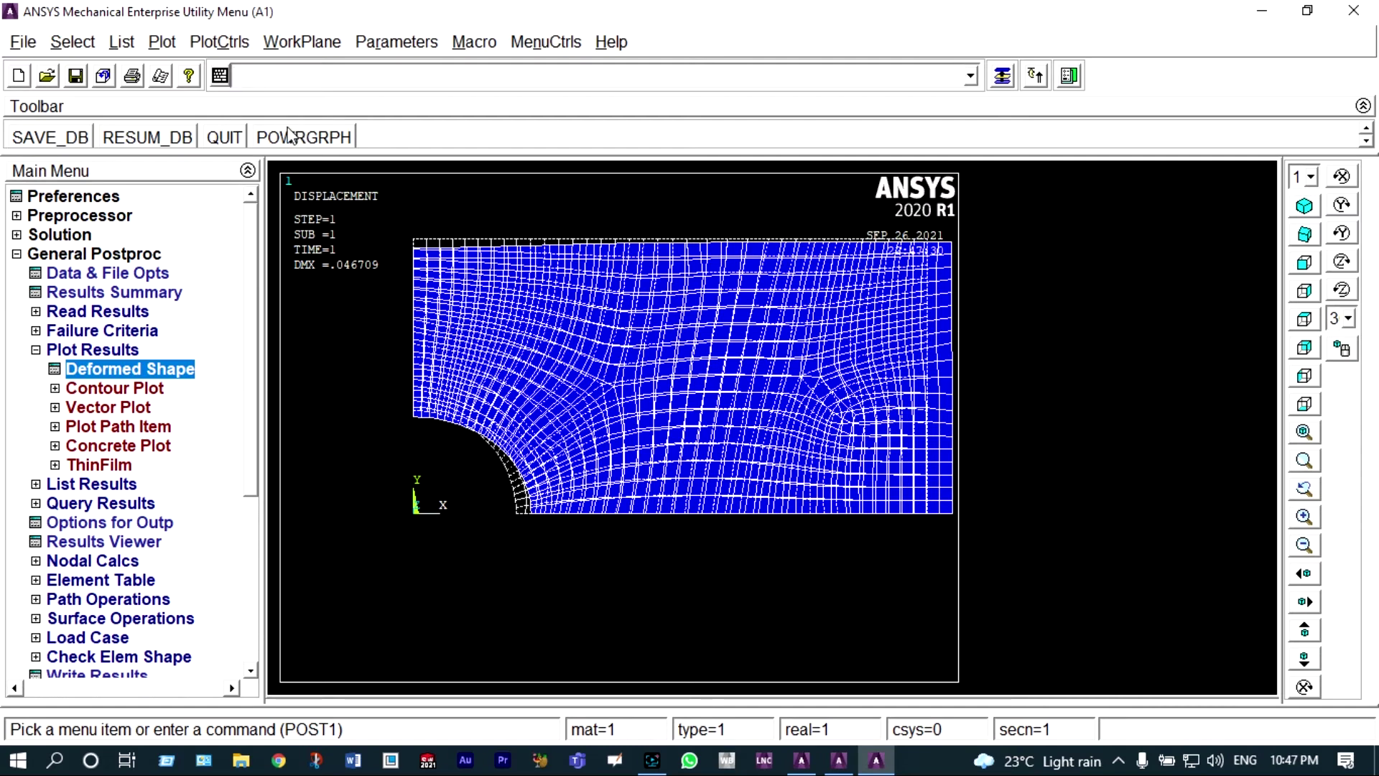
Turn on display of element shapes based on real constant descriptions and show the plate in isometric view.
click(228, 44)
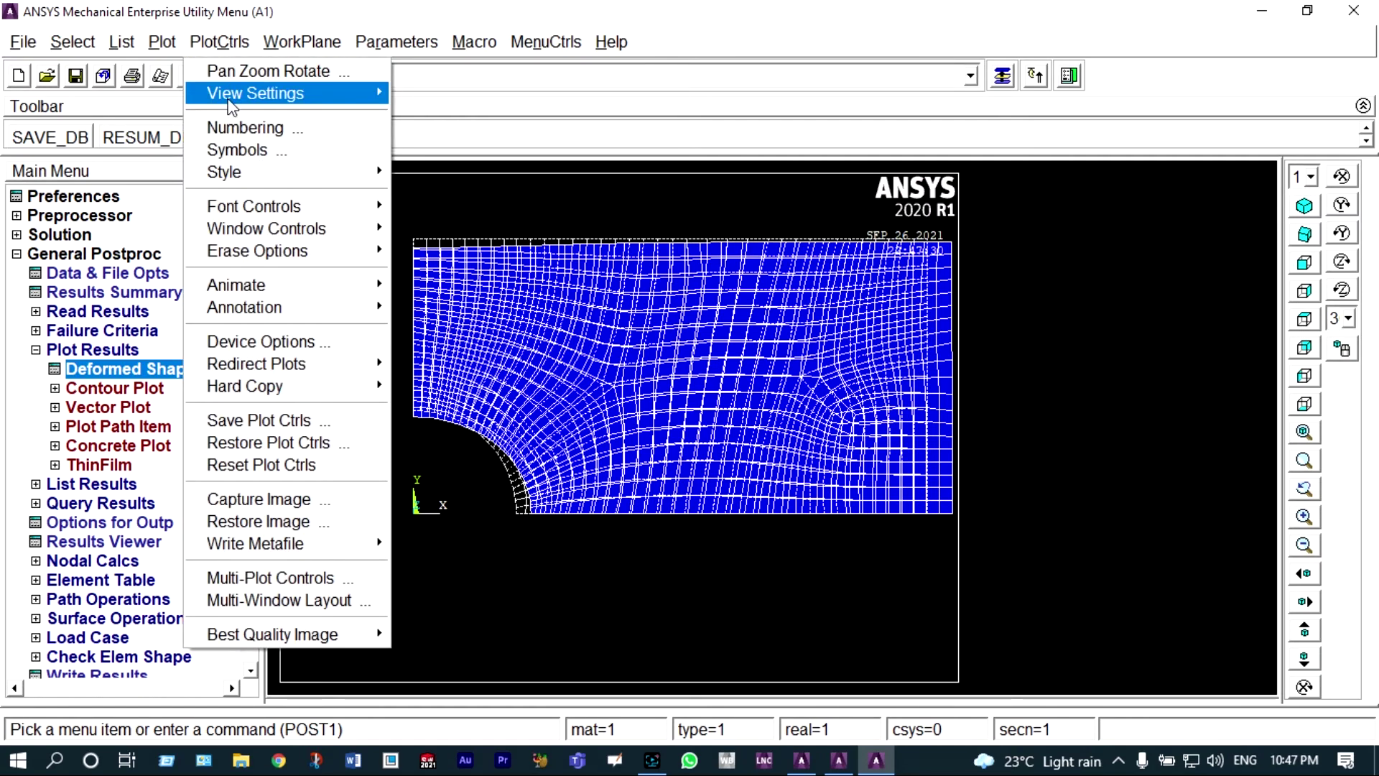
mouse_move(238, 173)
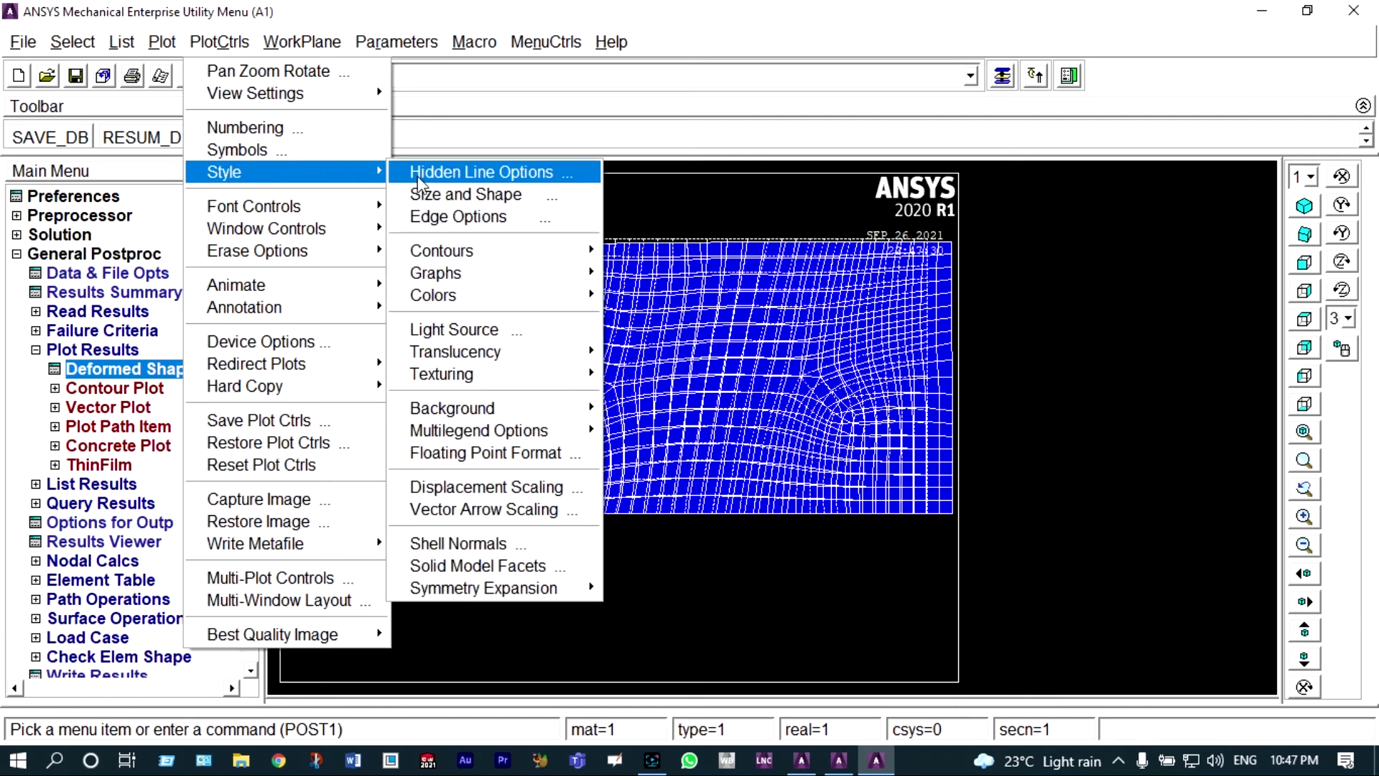
click(440, 196)
click(774, 211)
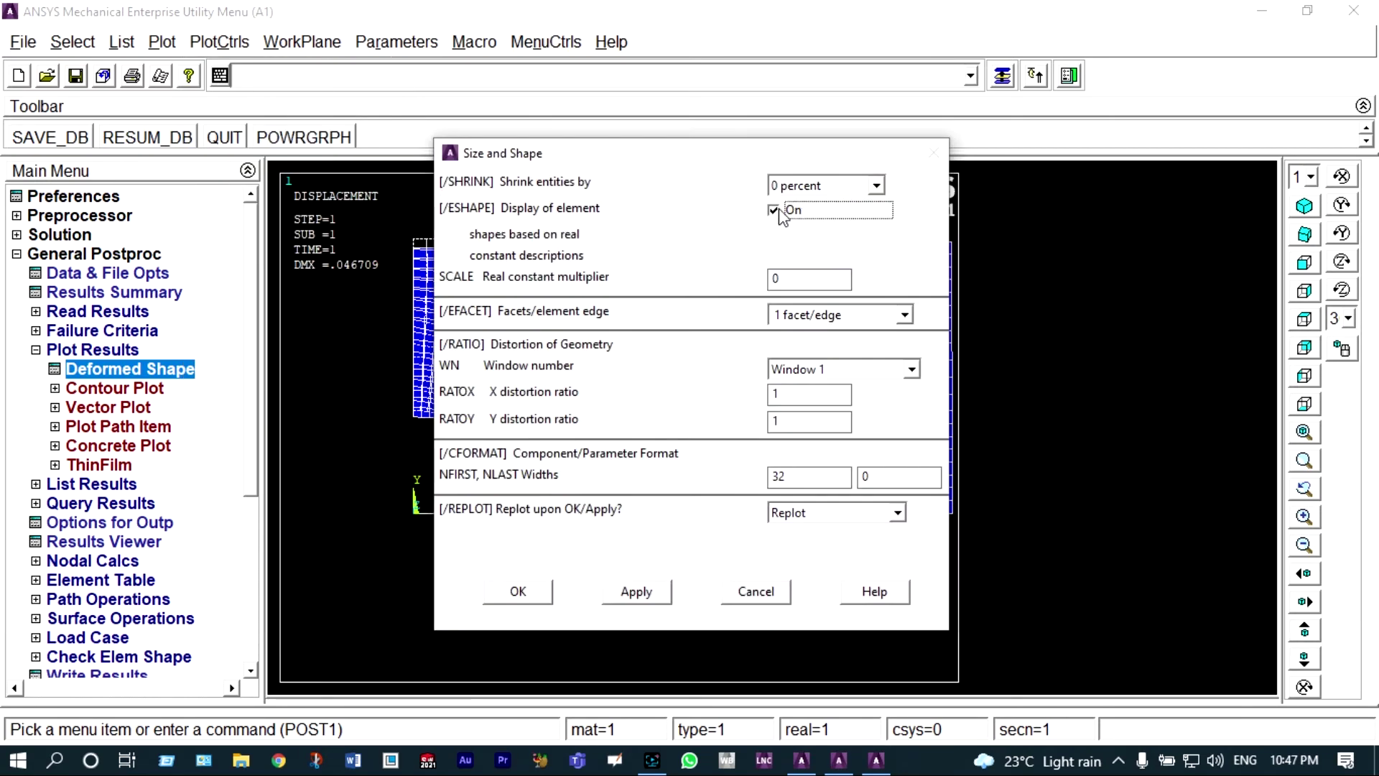
click(522, 589)
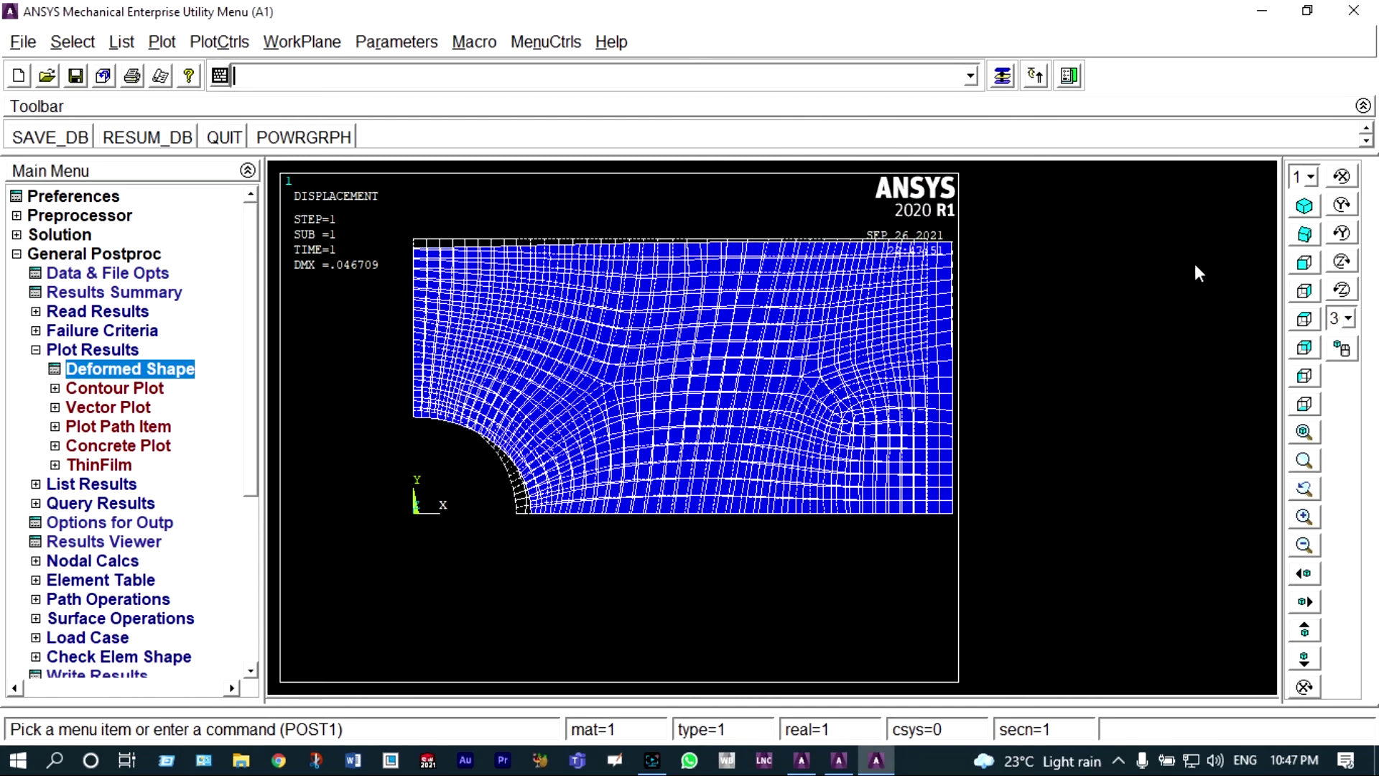
click(1304, 207)
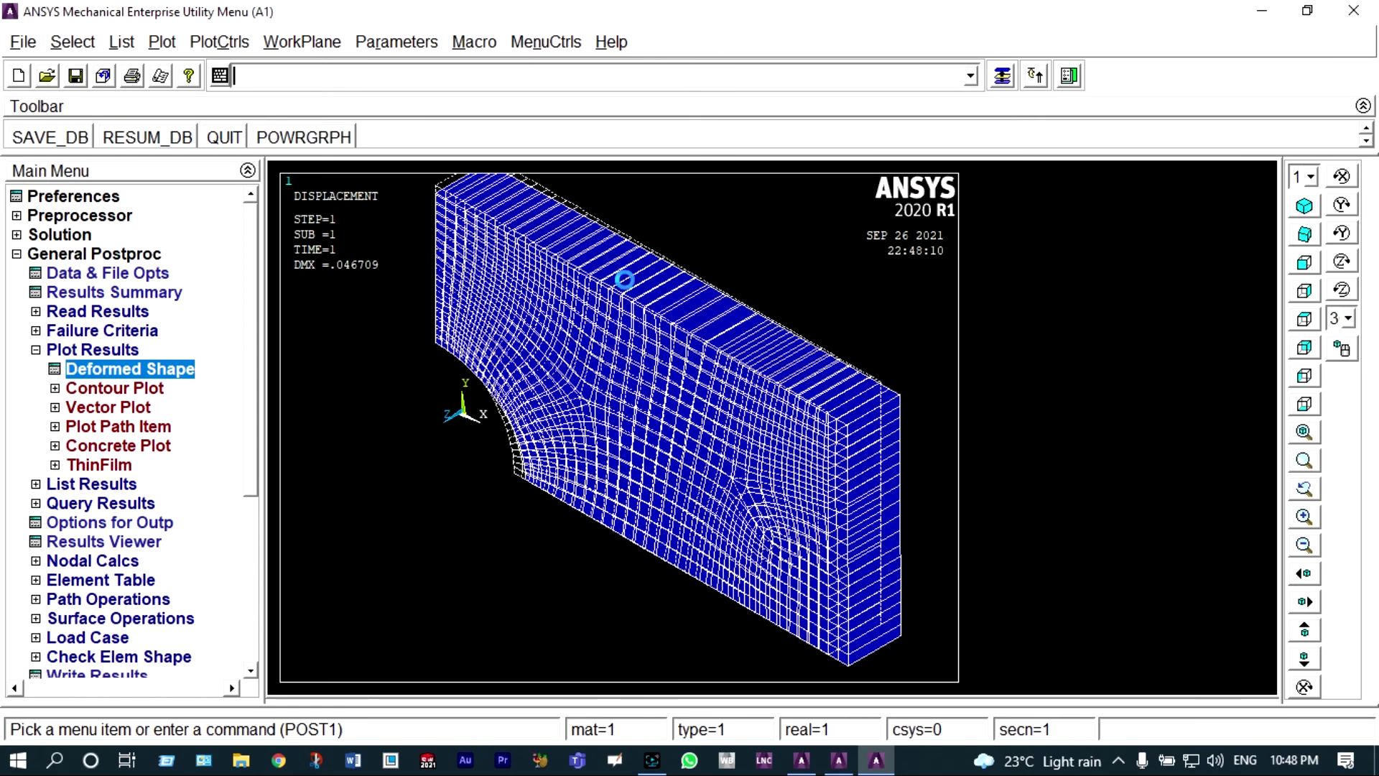
Plot the nodal displacement vector sum as contours on the deformed shape only and show the plate in front view.
scroll(618, 283, up, 2)
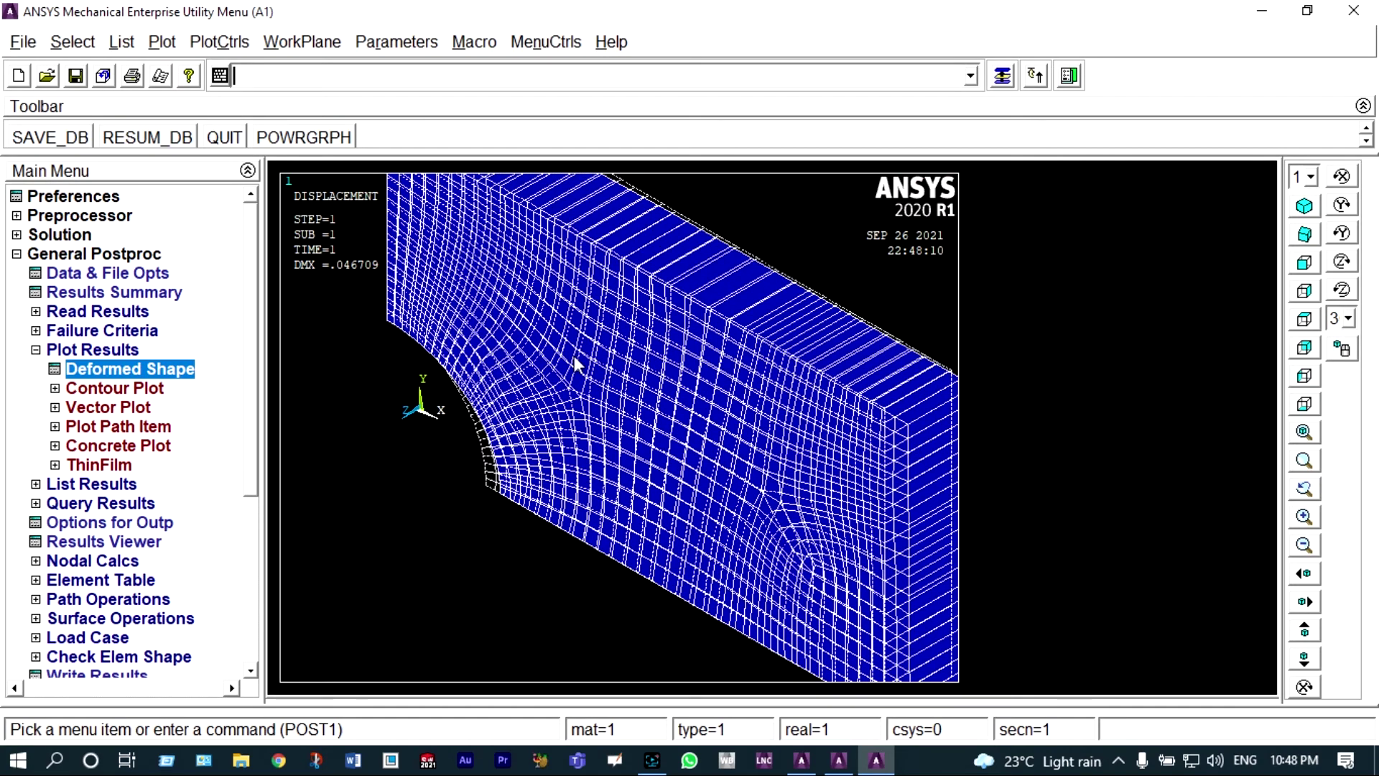
scroll(575, 359, up, 1)
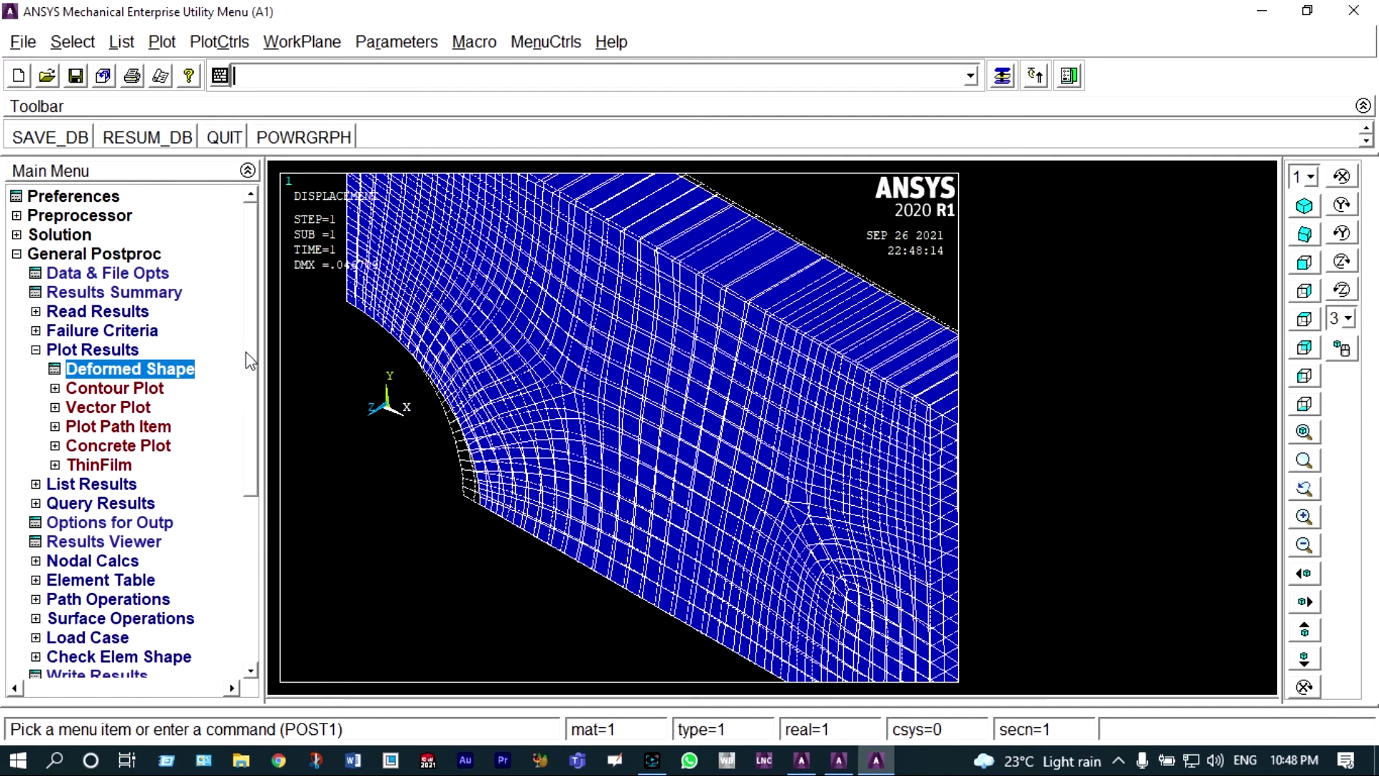
click(112, 389)
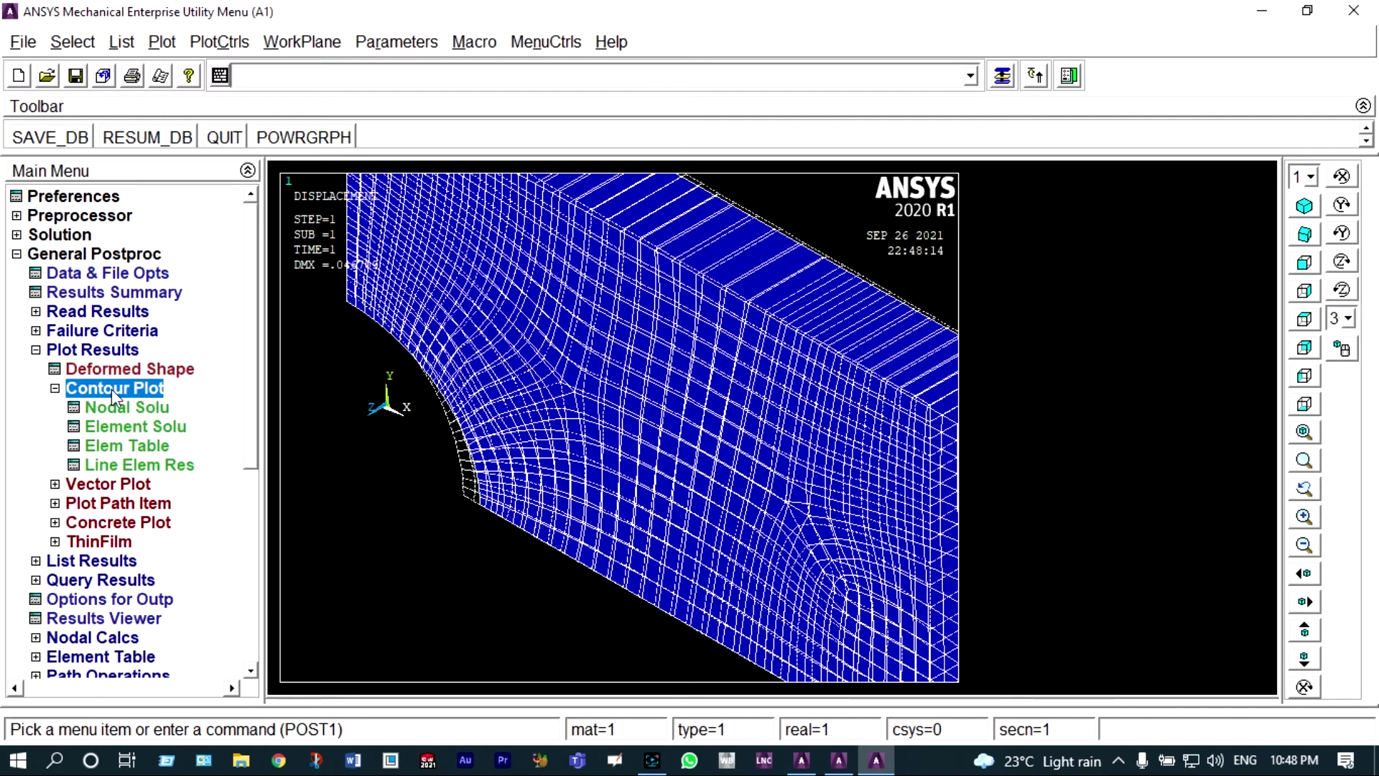
click(117, 408)
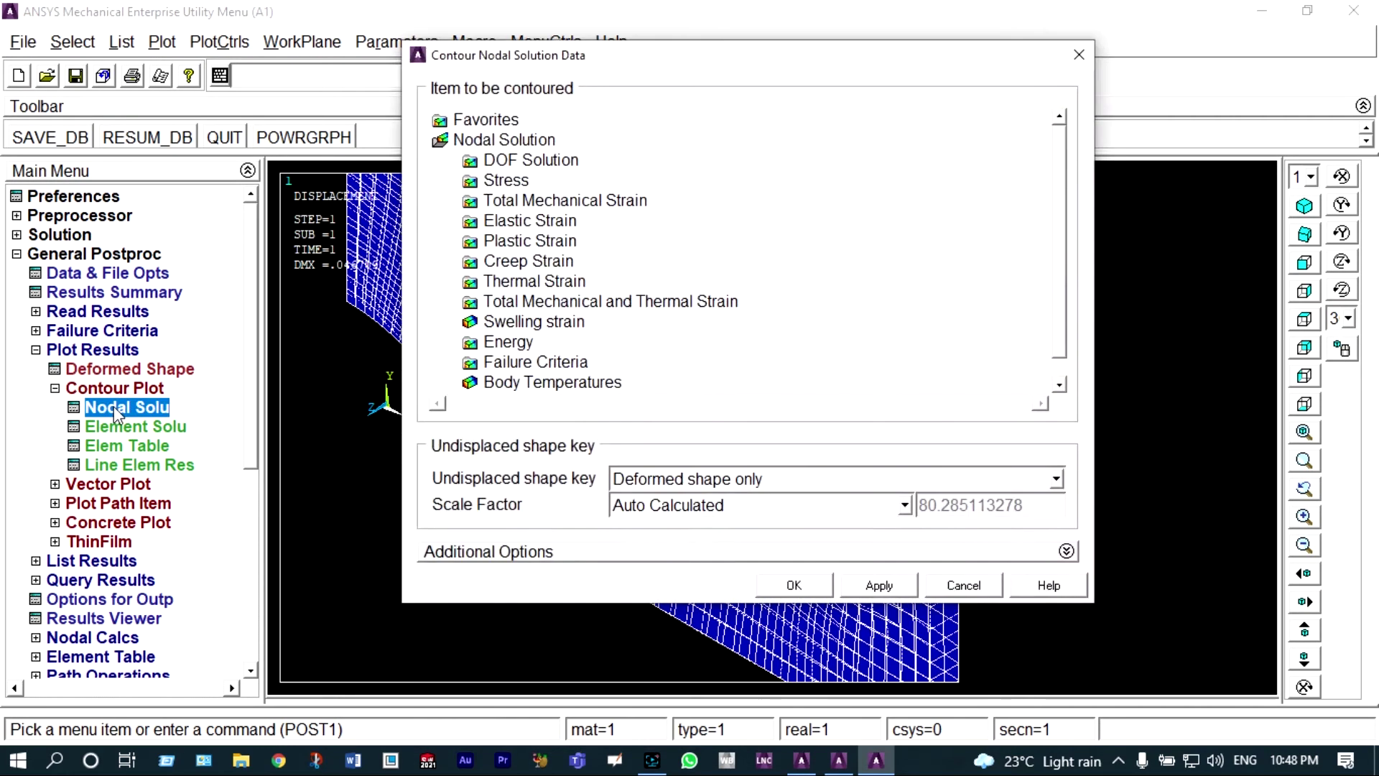
click(468, 163)
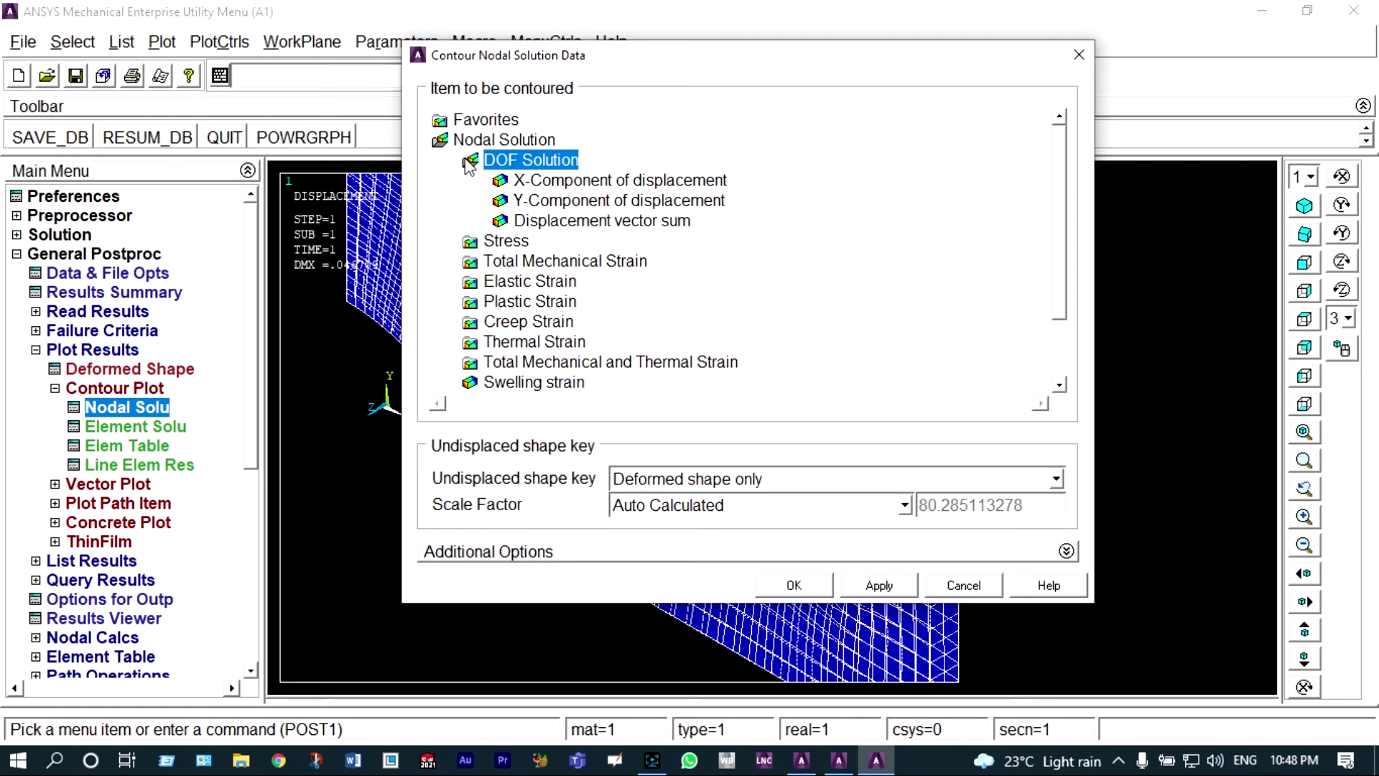
click(535, 224)
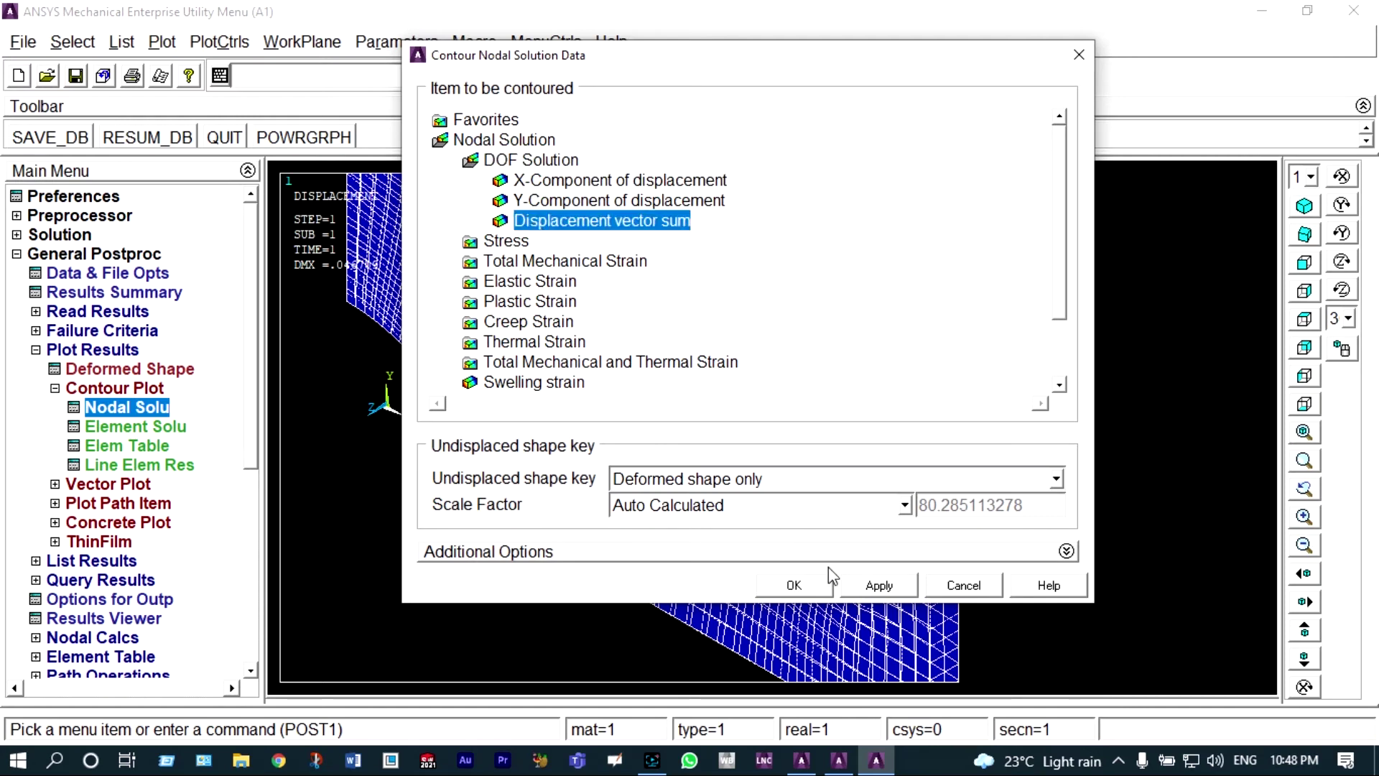
click(791, 586)
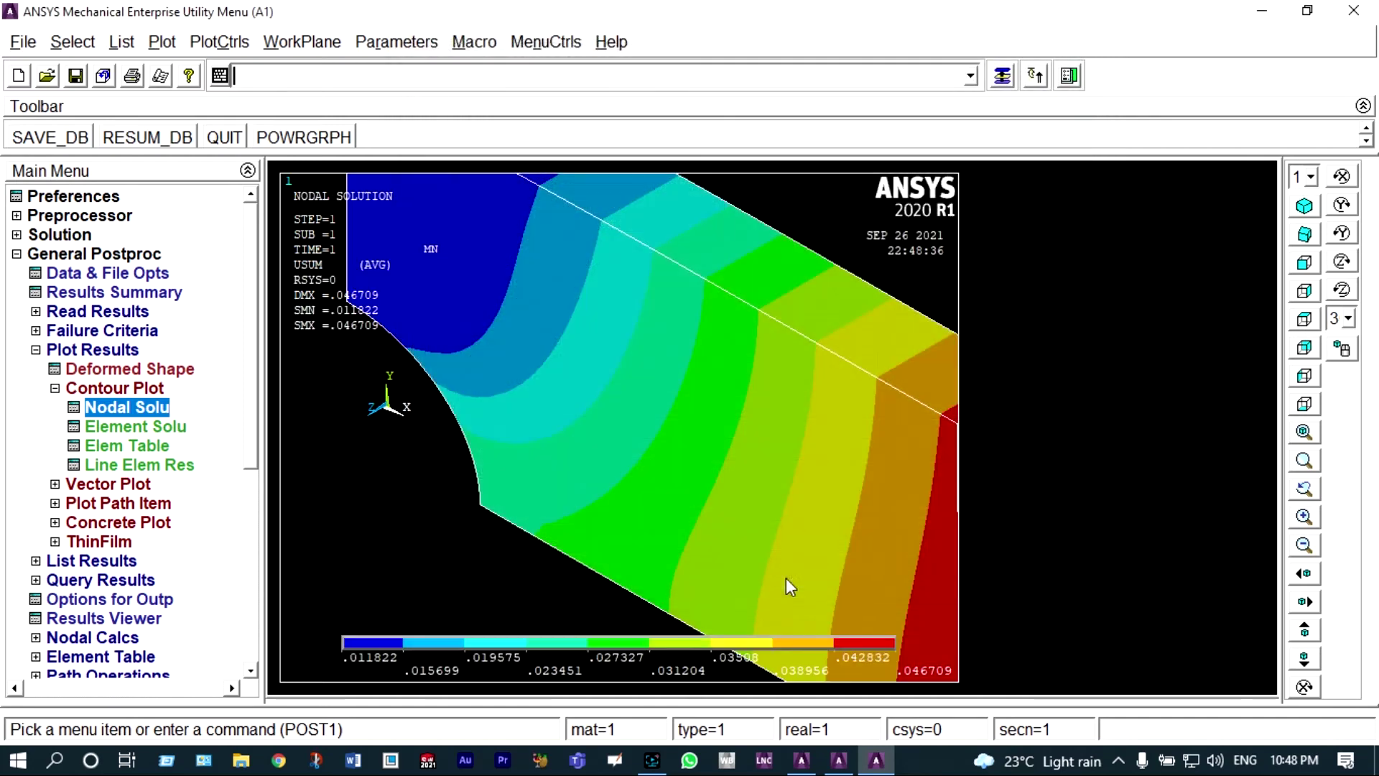
click(1307, 264)
scroll(680, 415, down, 3)
scroll(679, 408, down, 1)
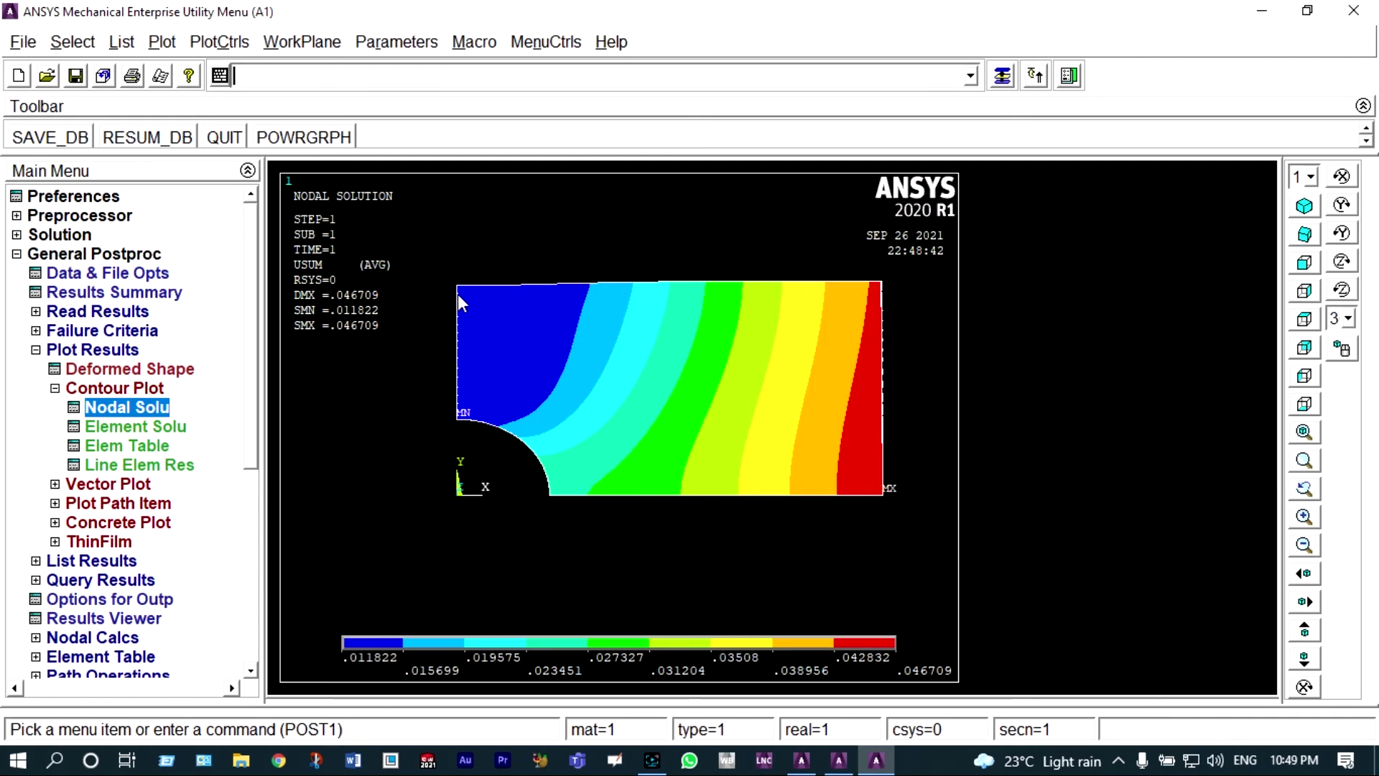
List the nodal displacement vector sum, check the maximum absolute values at the end of the listing, and close it.
scroll(453, 305, down, 1)
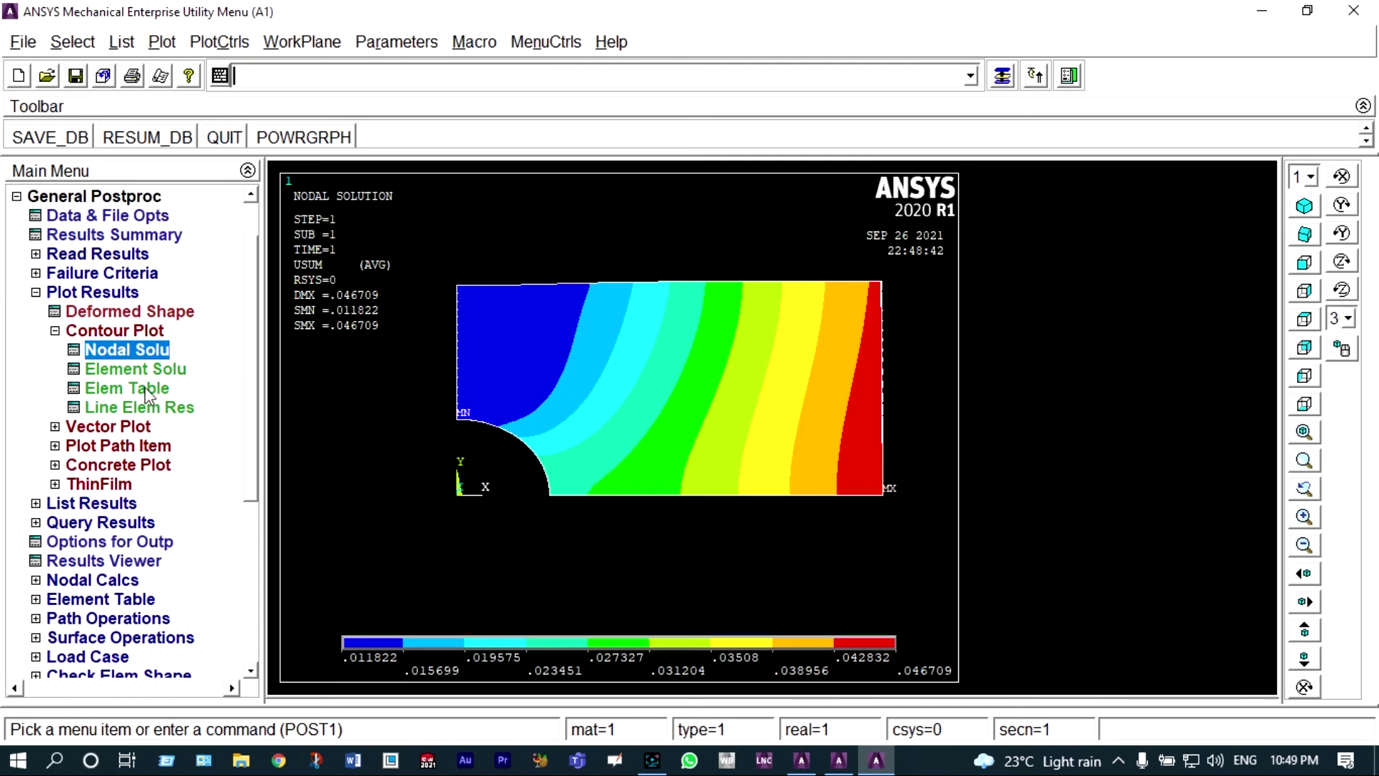
click(104, 503)
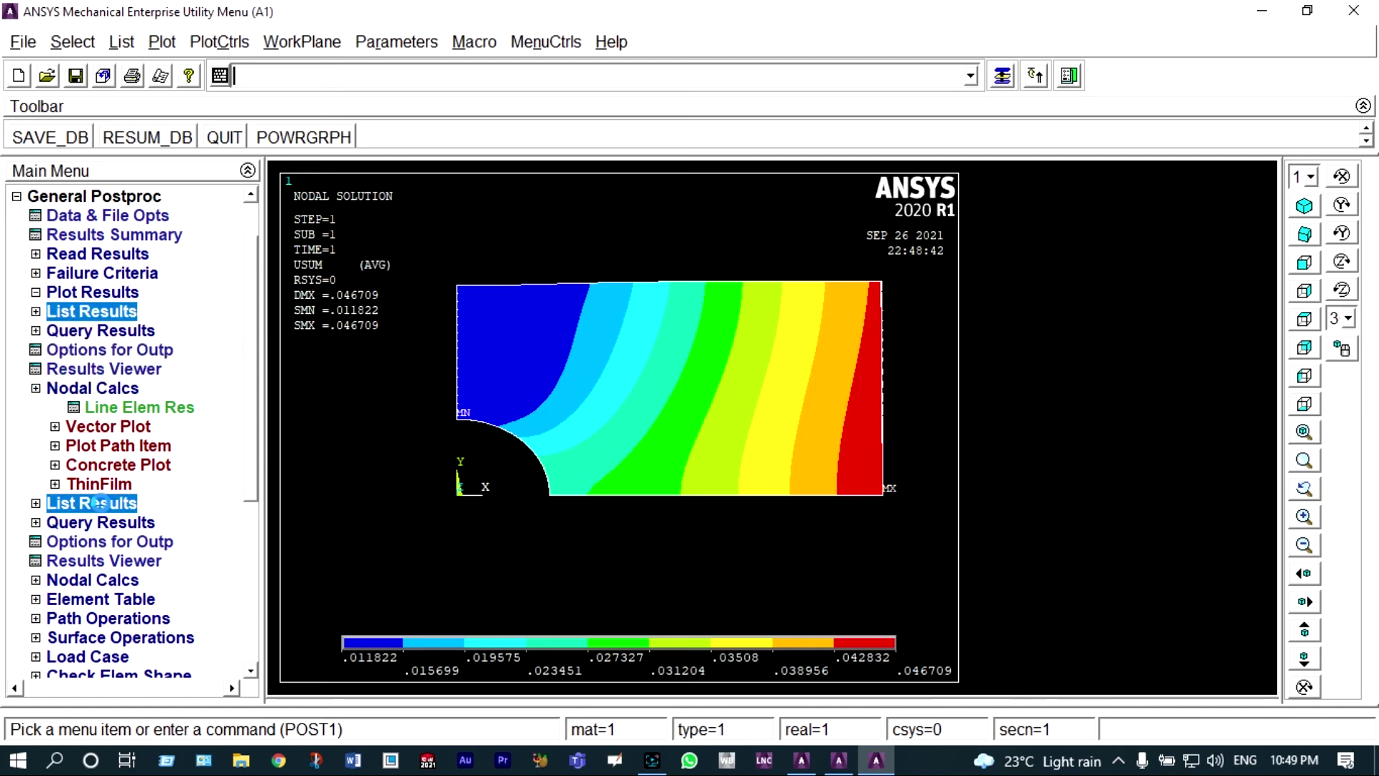
click(108, 409)
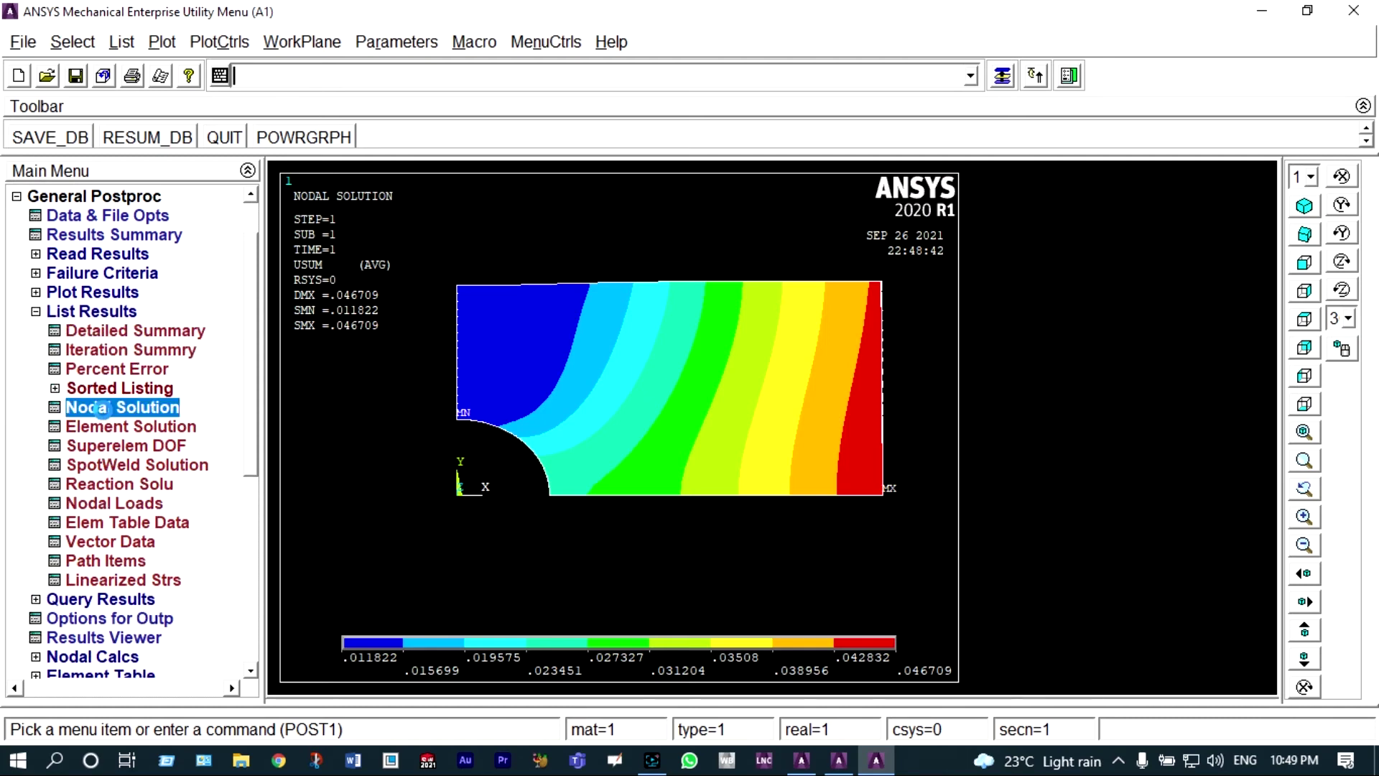
click(549, 294)
click(605, 352)
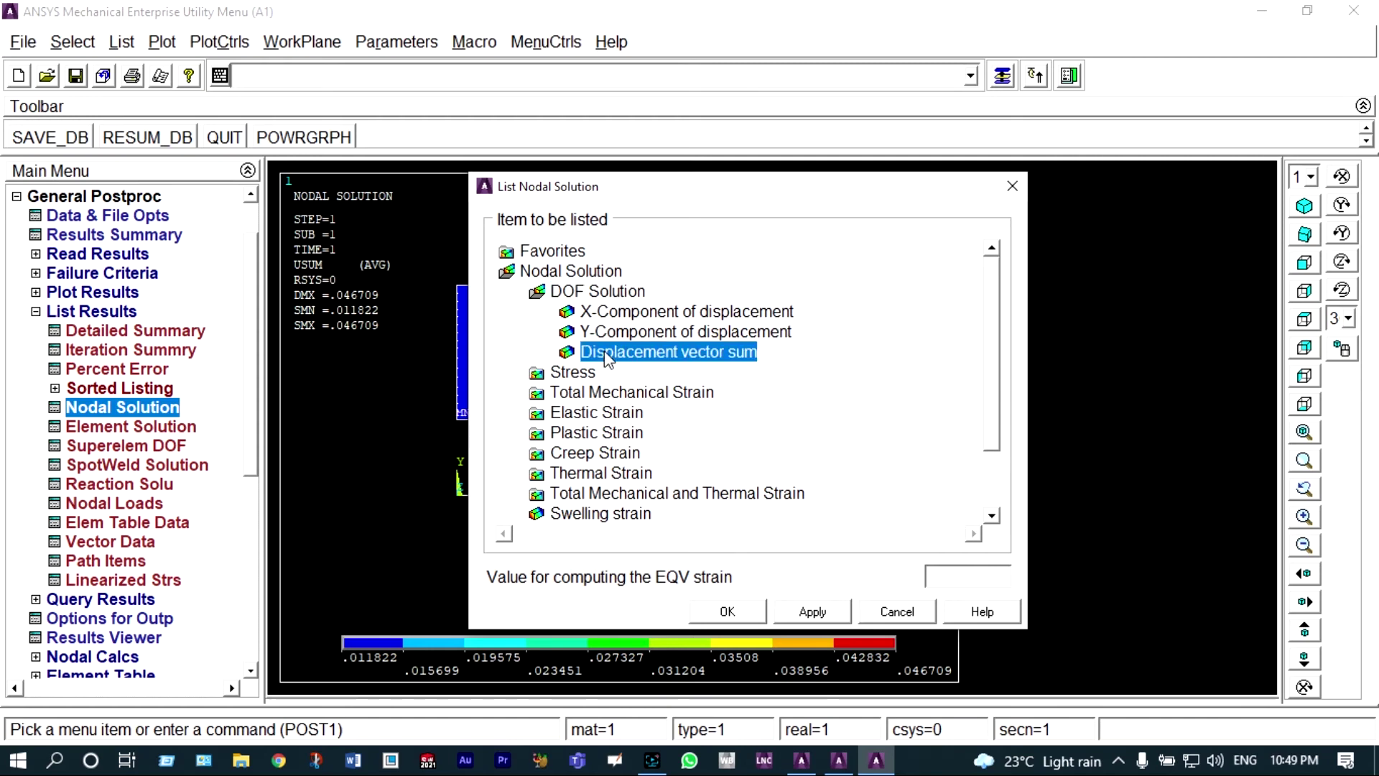
click(727, 615)
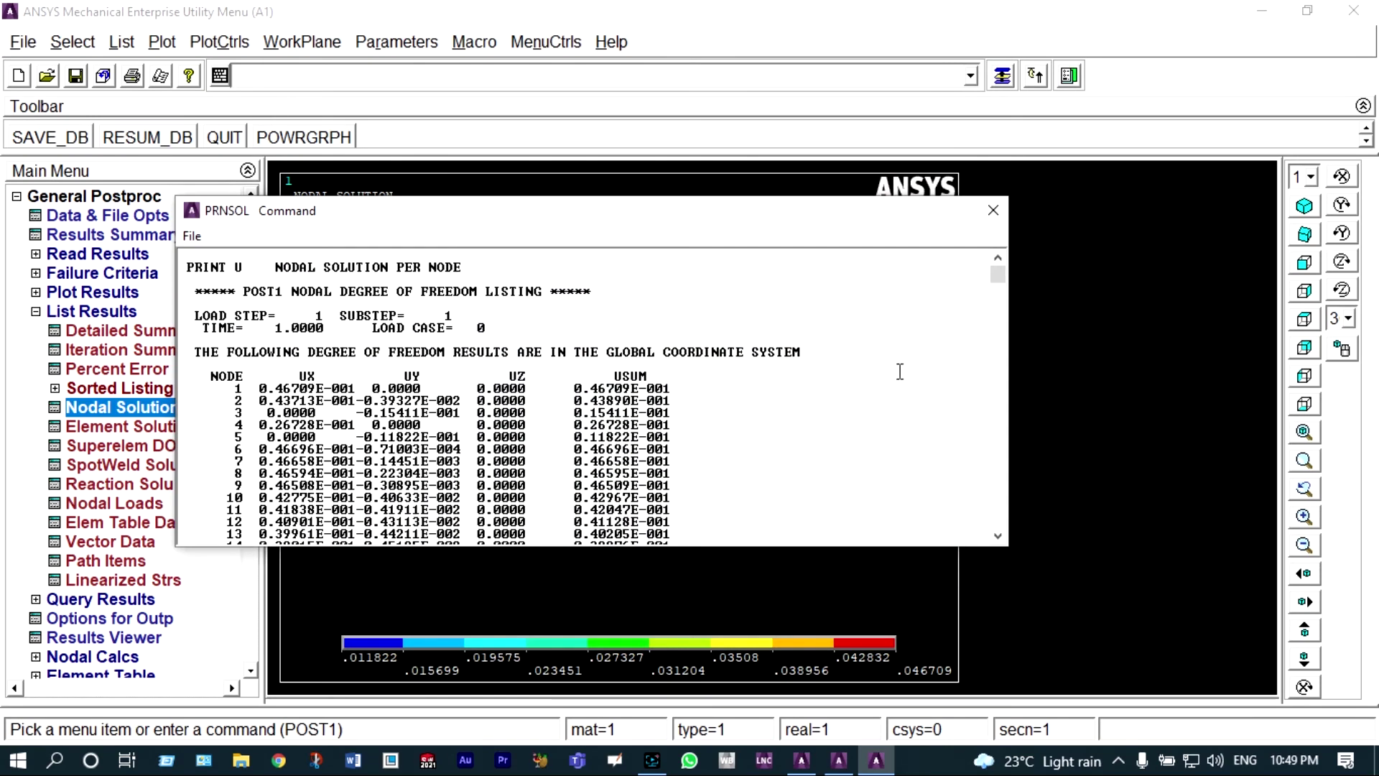
drag(998, 267, 1000, 520)
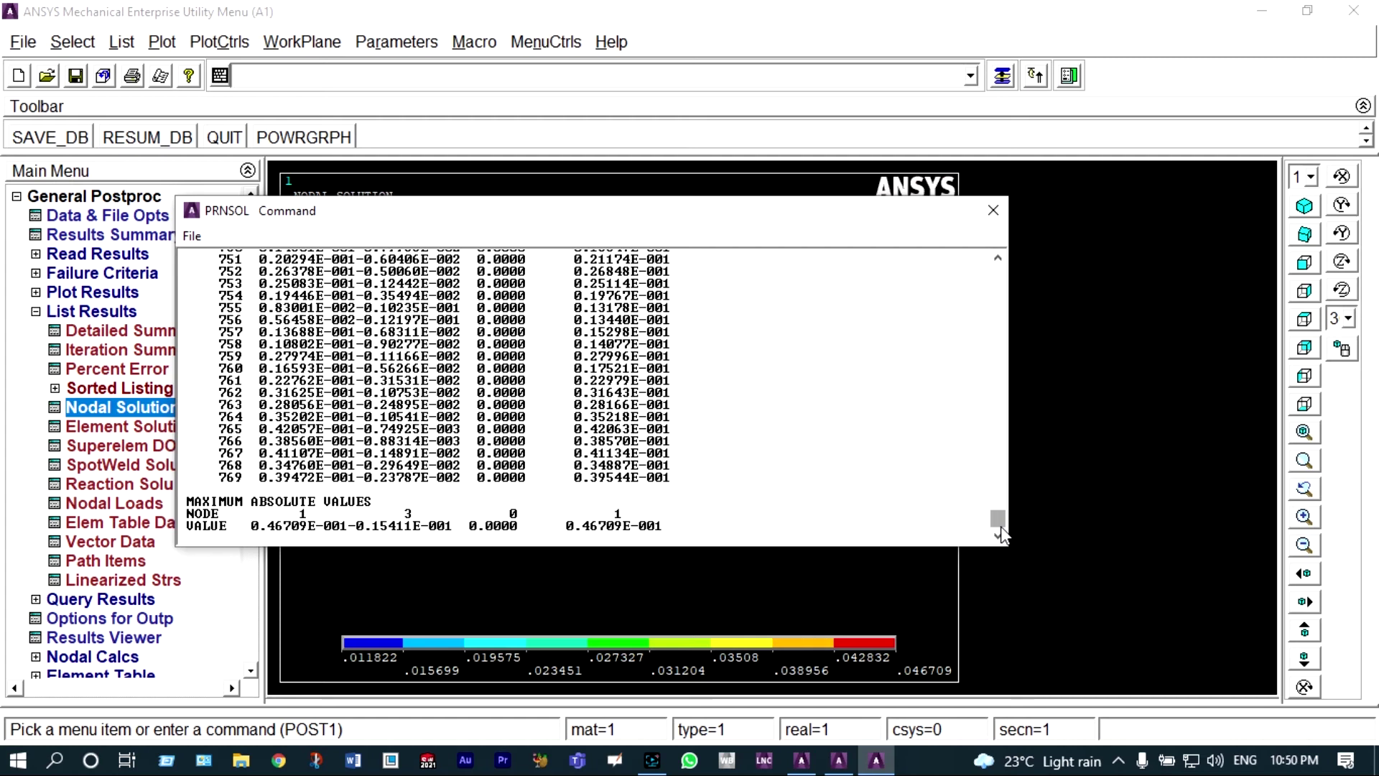
click(994, 213)
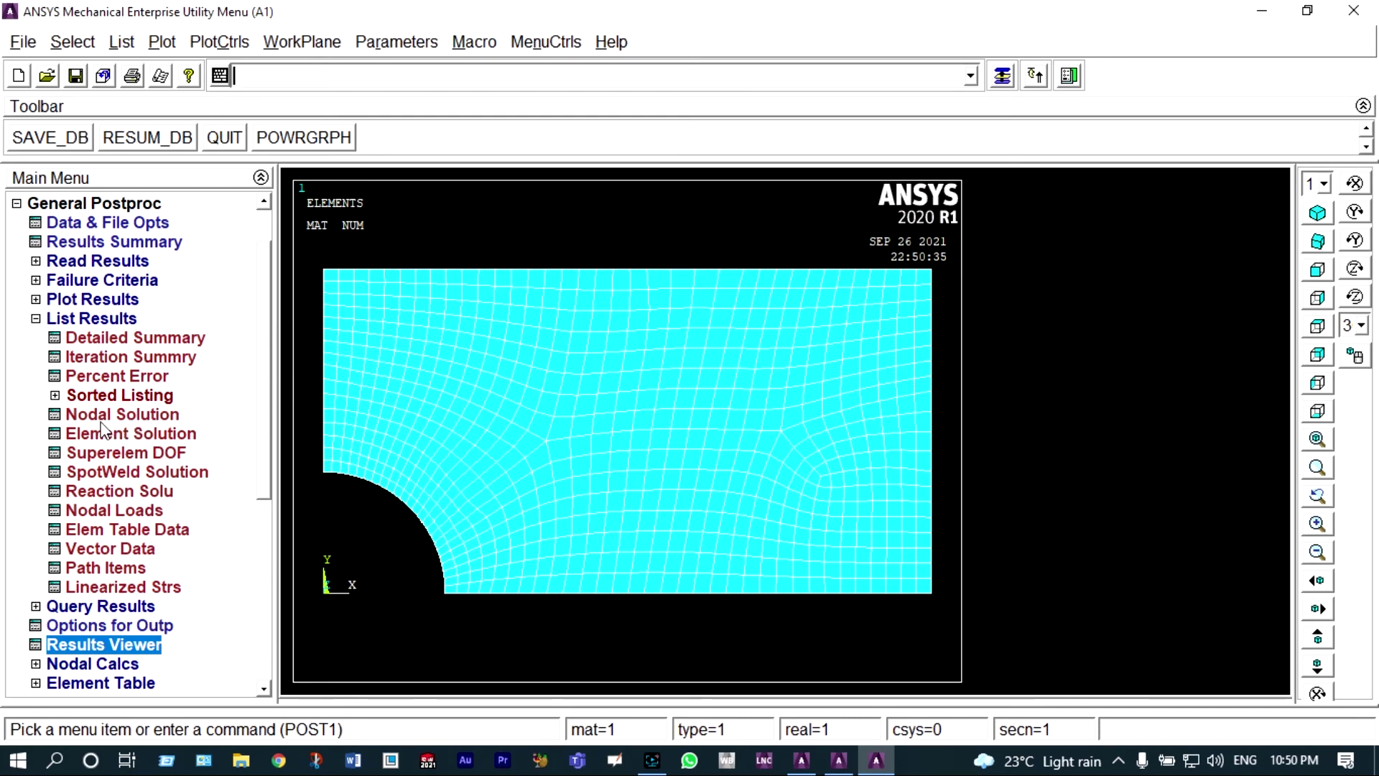
List the nodal von Mises stress results, check the minimum and maximum values at the end of the listing, and close it.
click(69, 416)
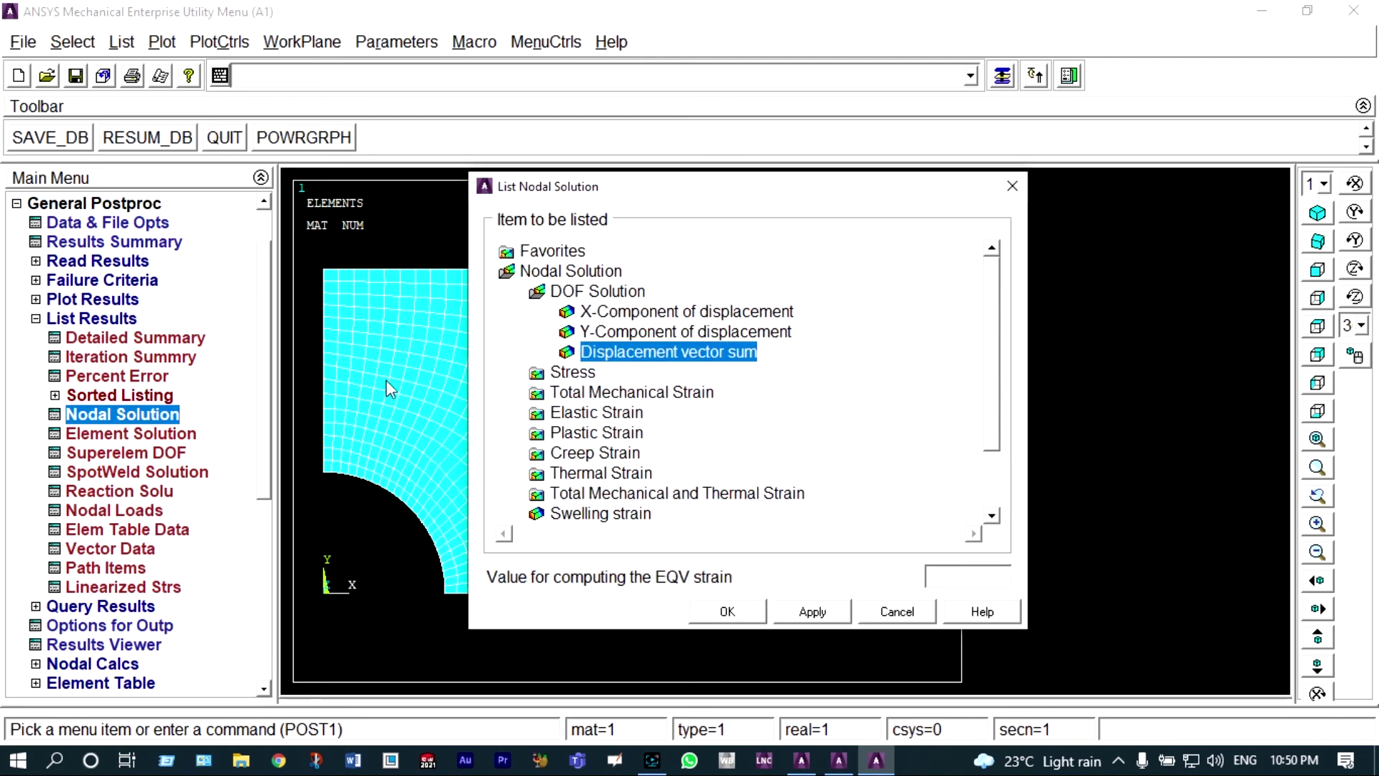
click(542, 373)
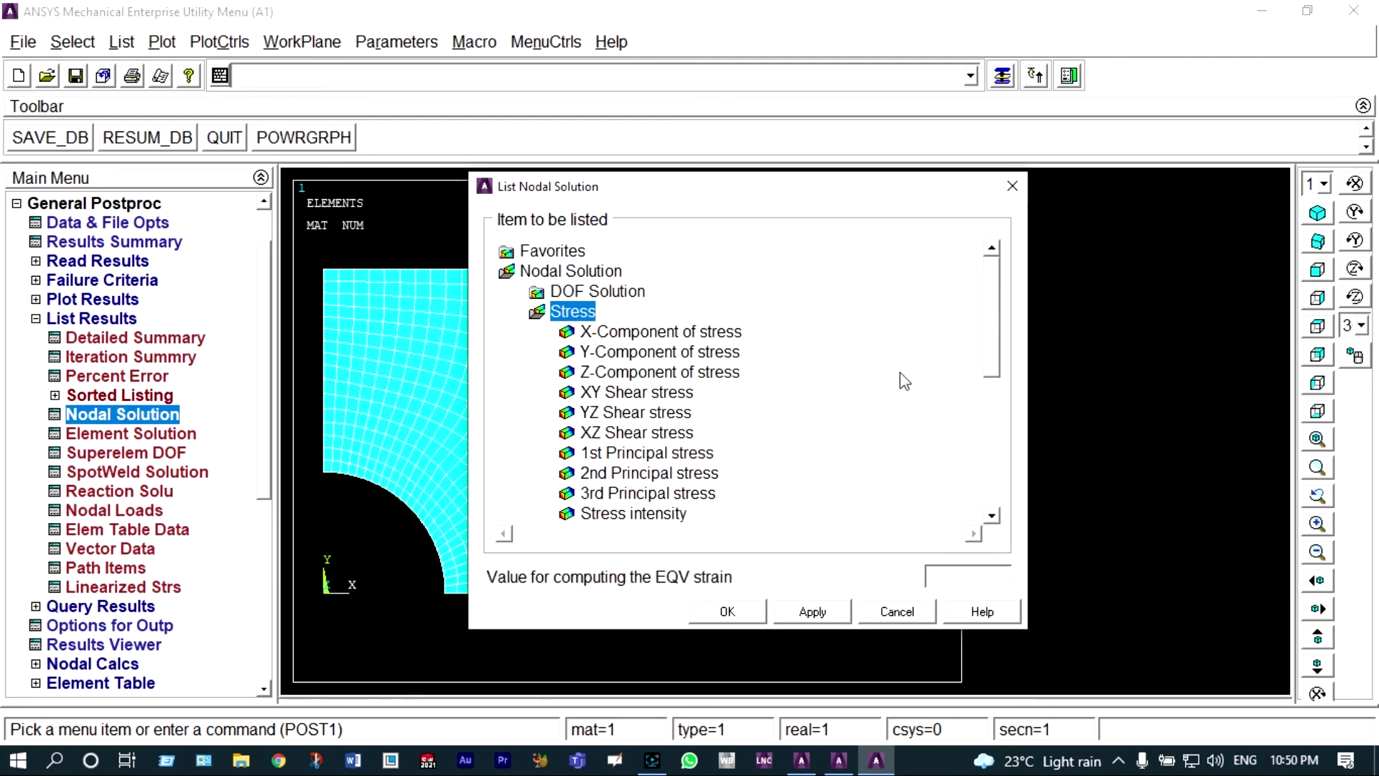
scroll(995, 333, down, 1)
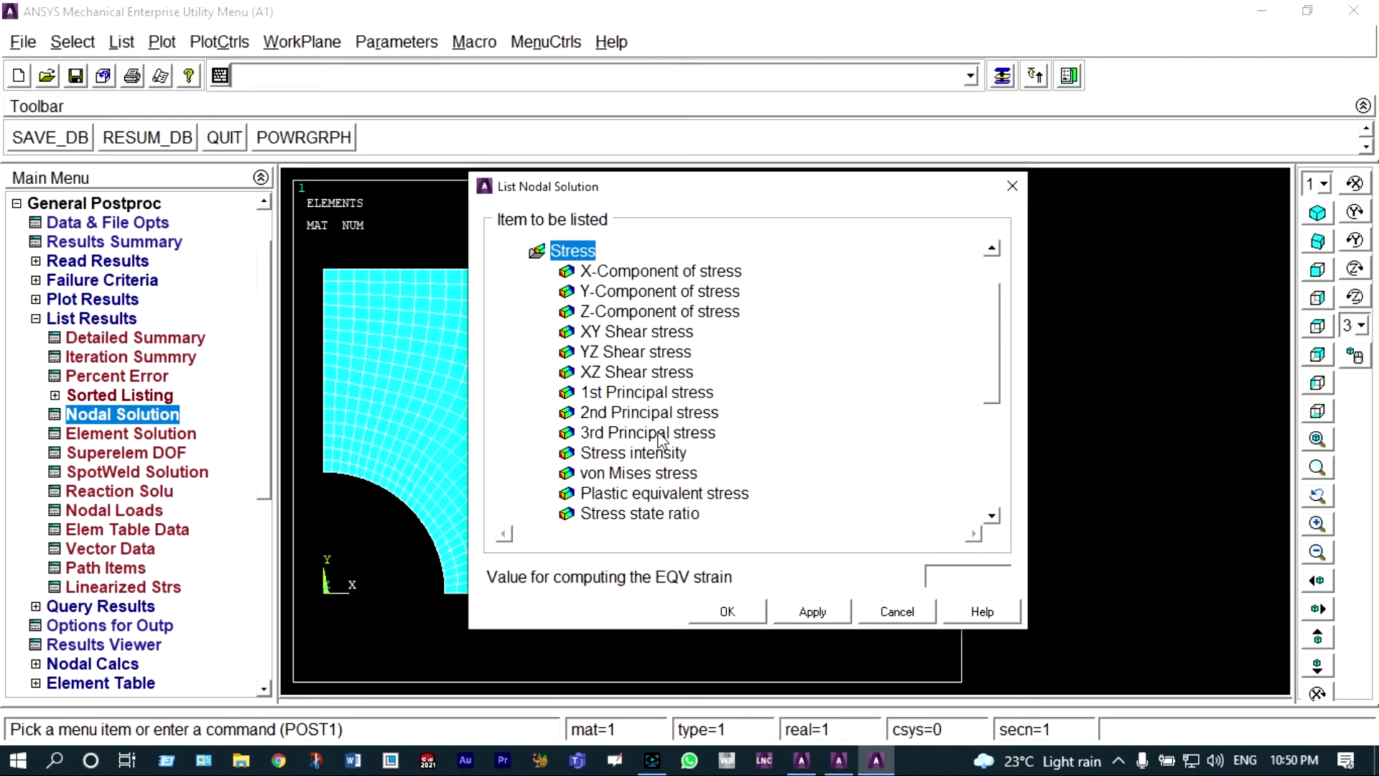
click(612, 471)
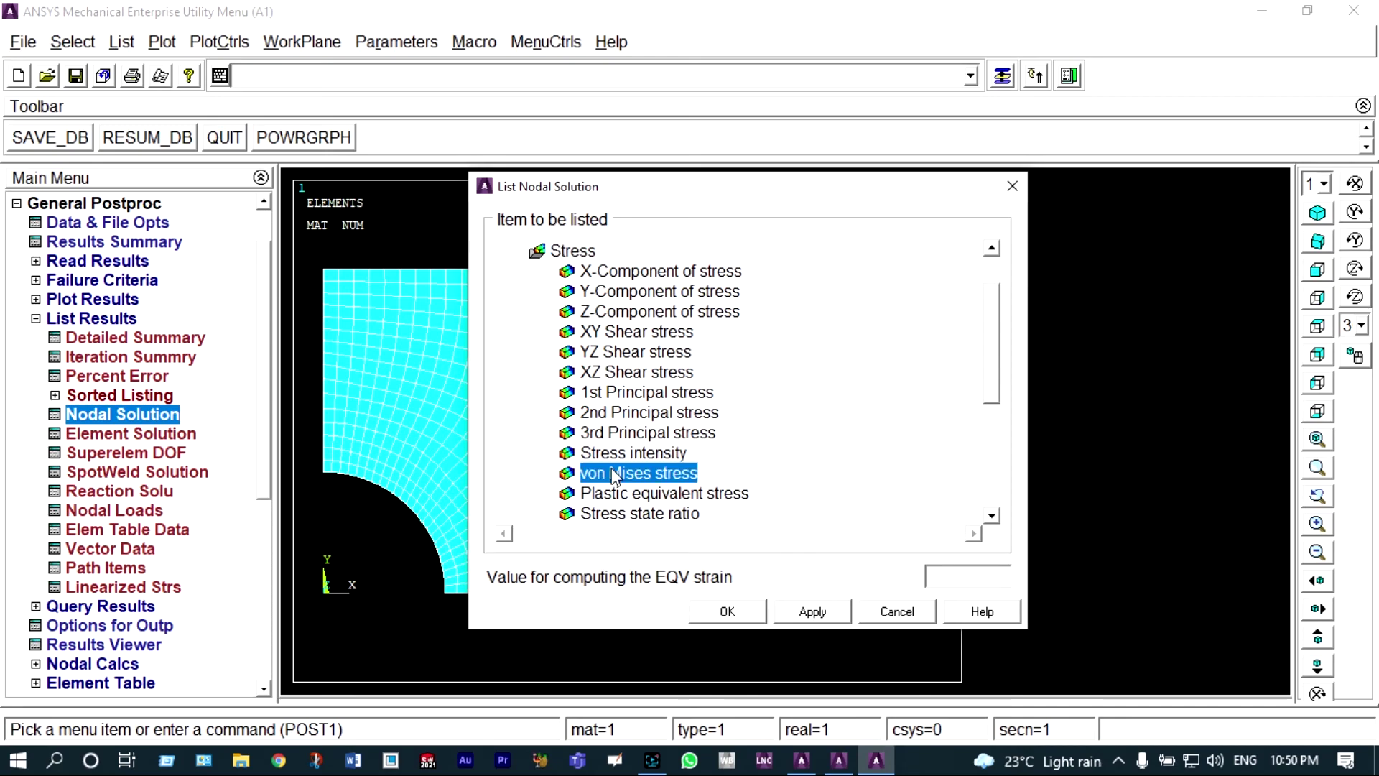
click(726, 611)
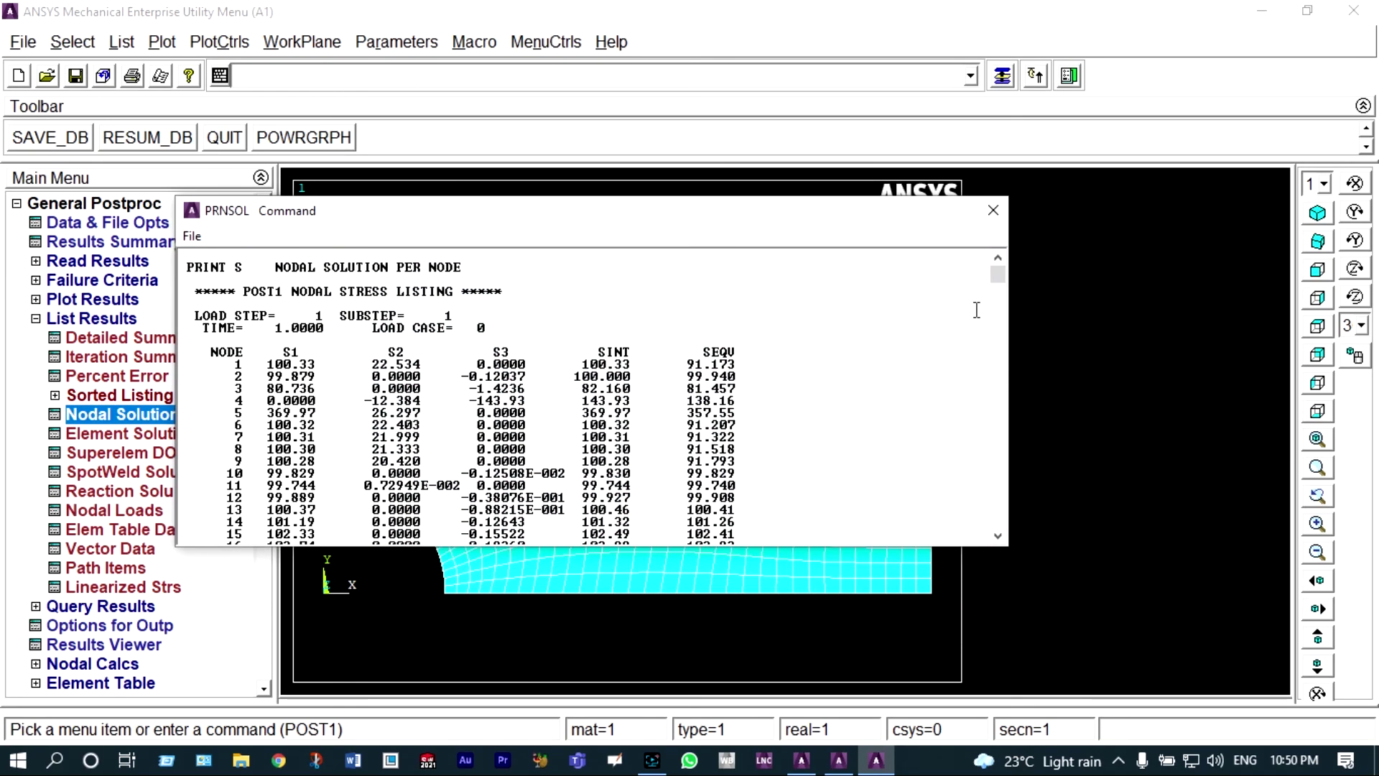
drag(1001, 277, 1001, 532)
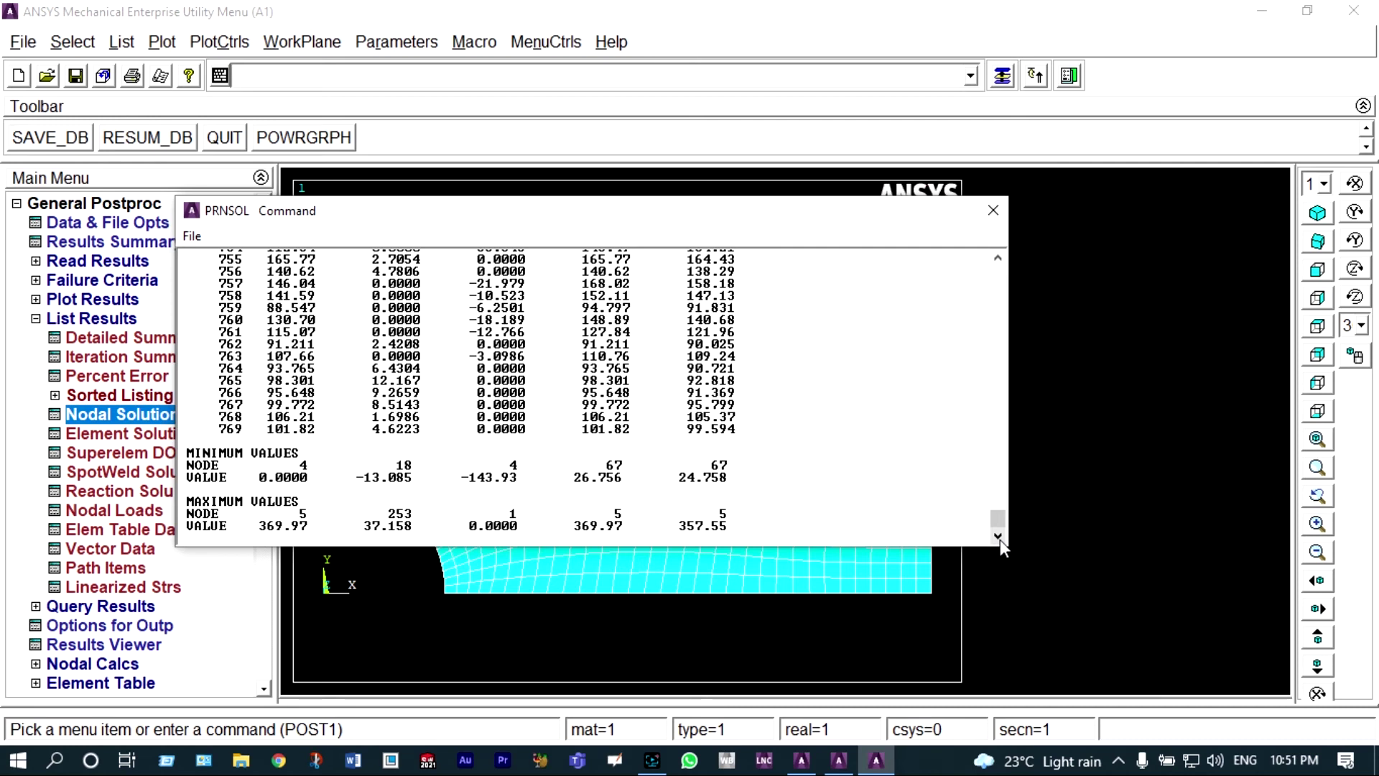
click(995, 212)
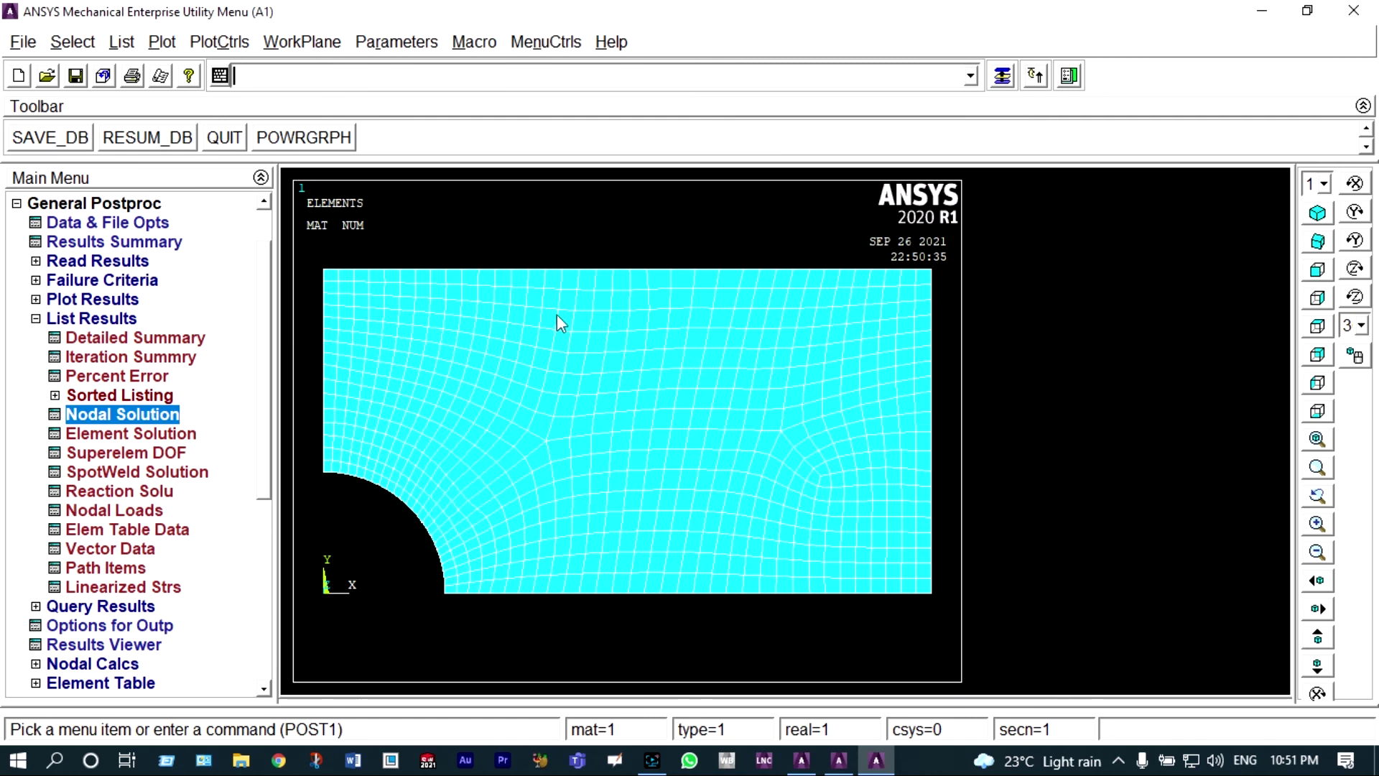
Plot the nodal von Mises stress as contours on the deformed shape only.
click(110, 300)
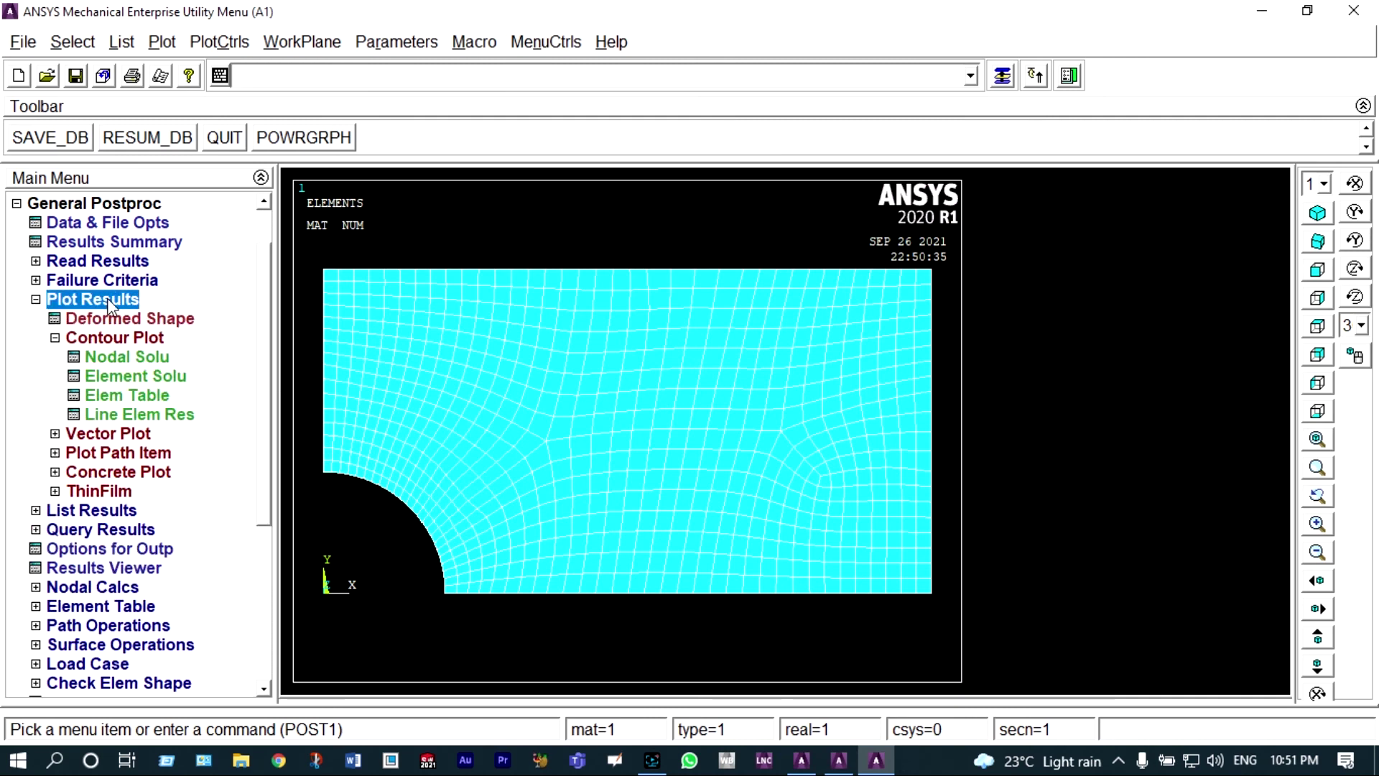
click(111, 337)
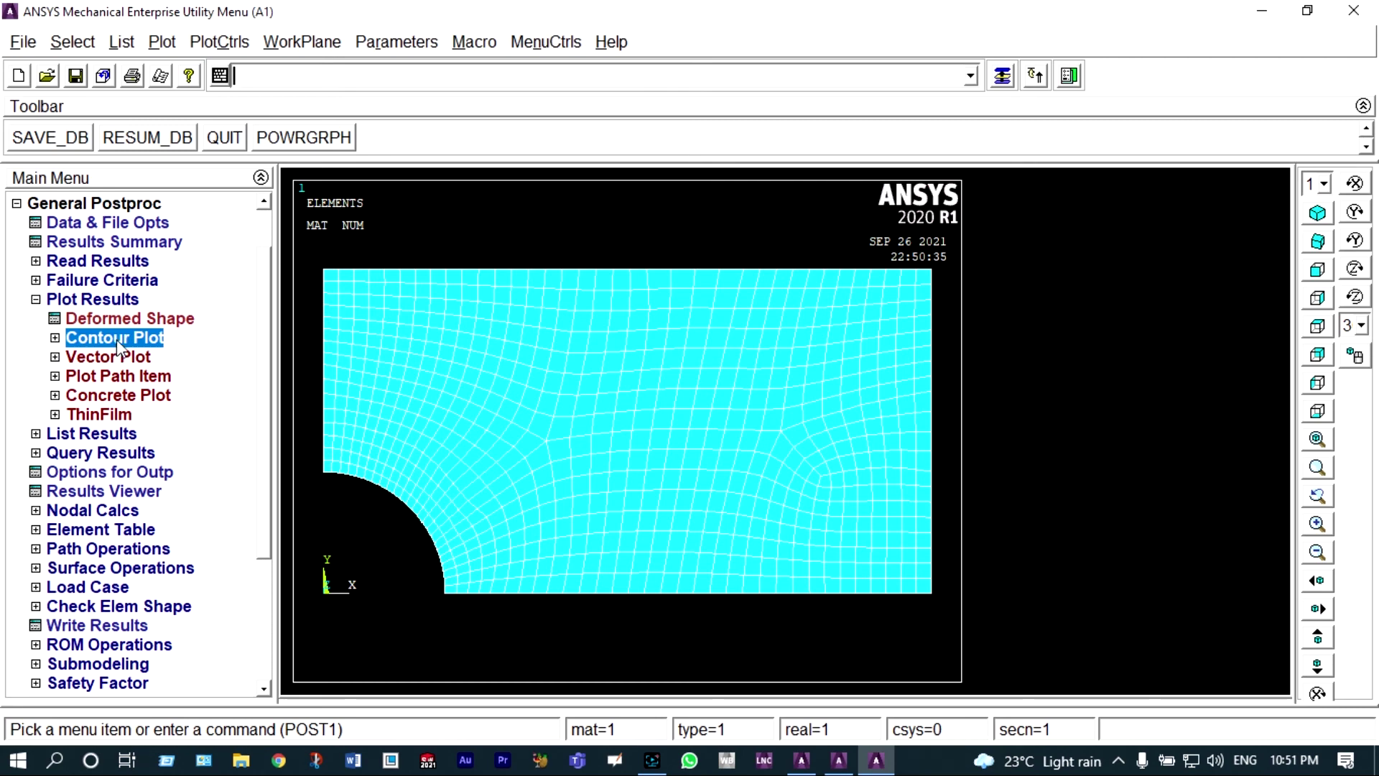
click(56, 338)
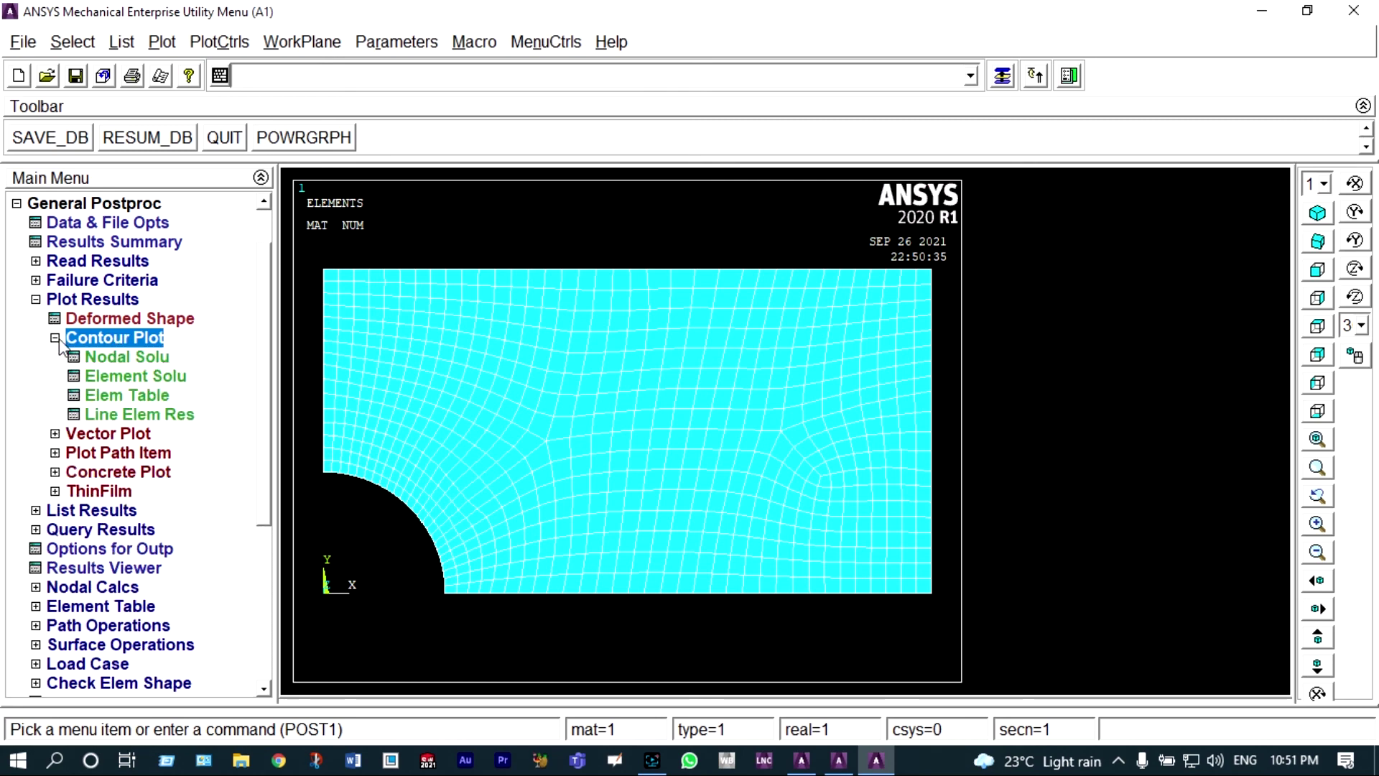
click(91, 356)
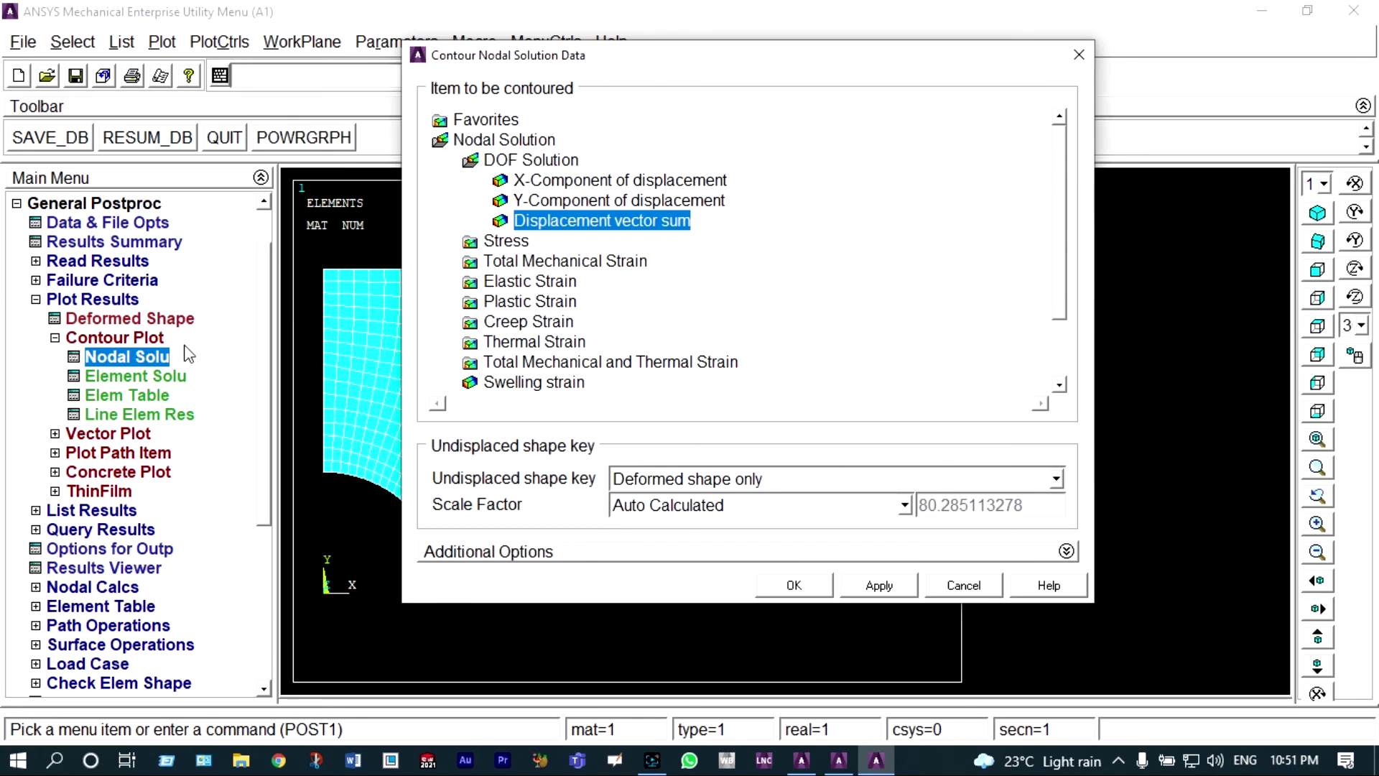
click(492, 242)
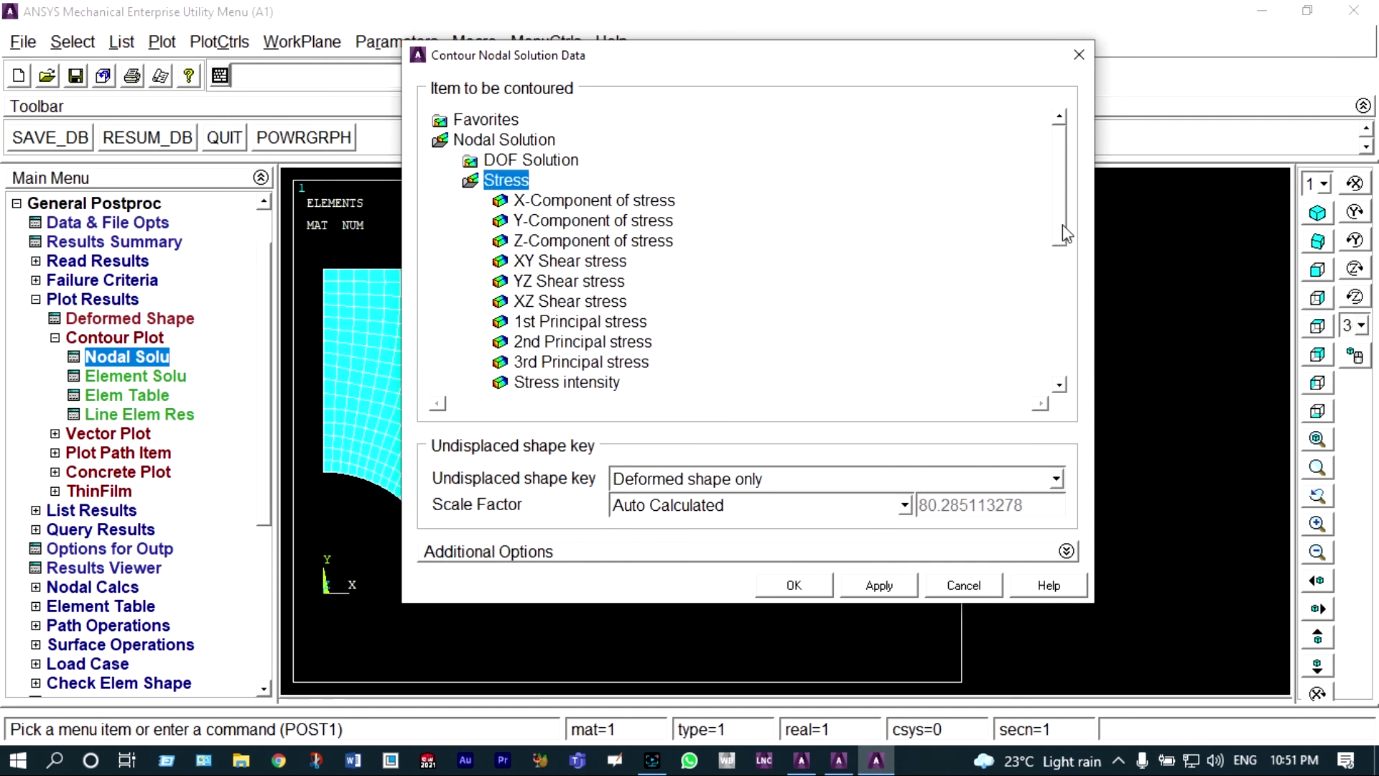
drag(1062, 224, 1068, 252)
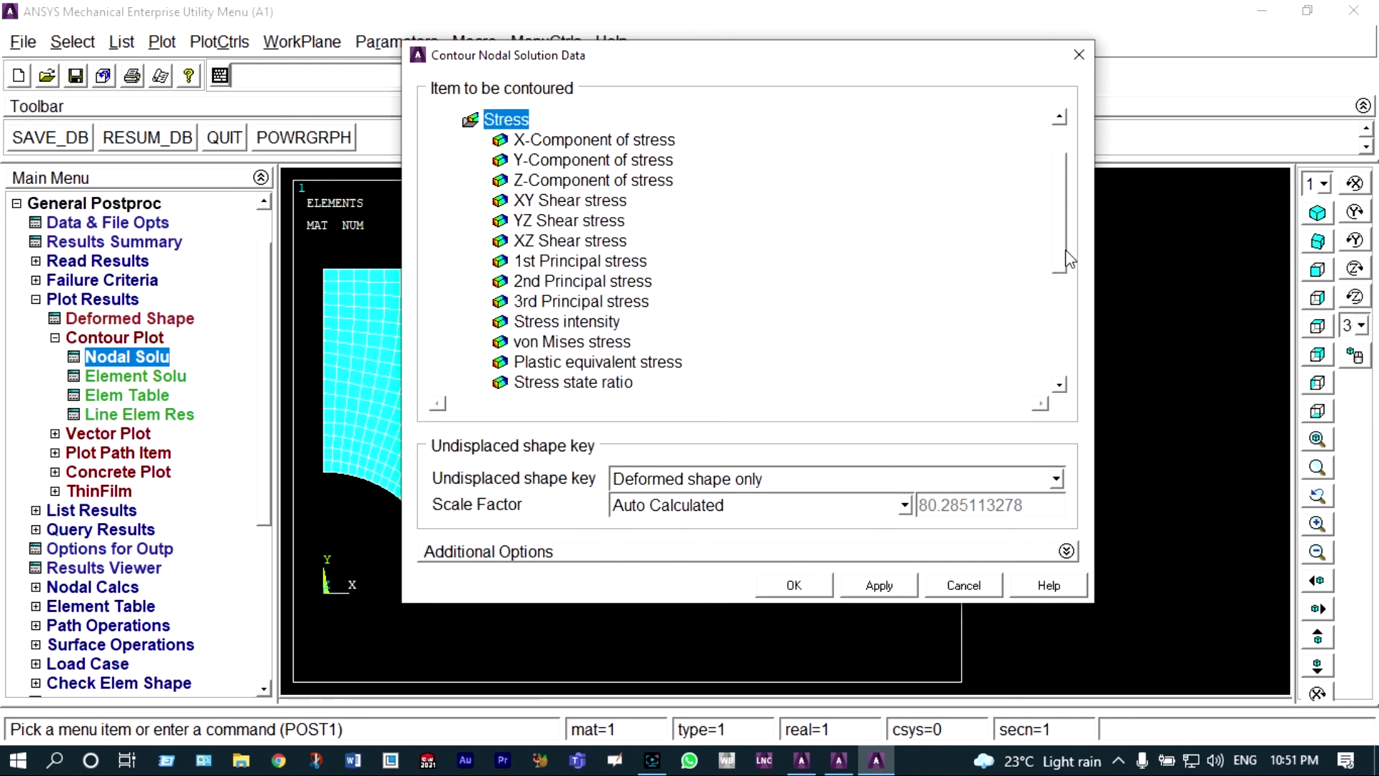
click(583, 342)
click(790, 585)
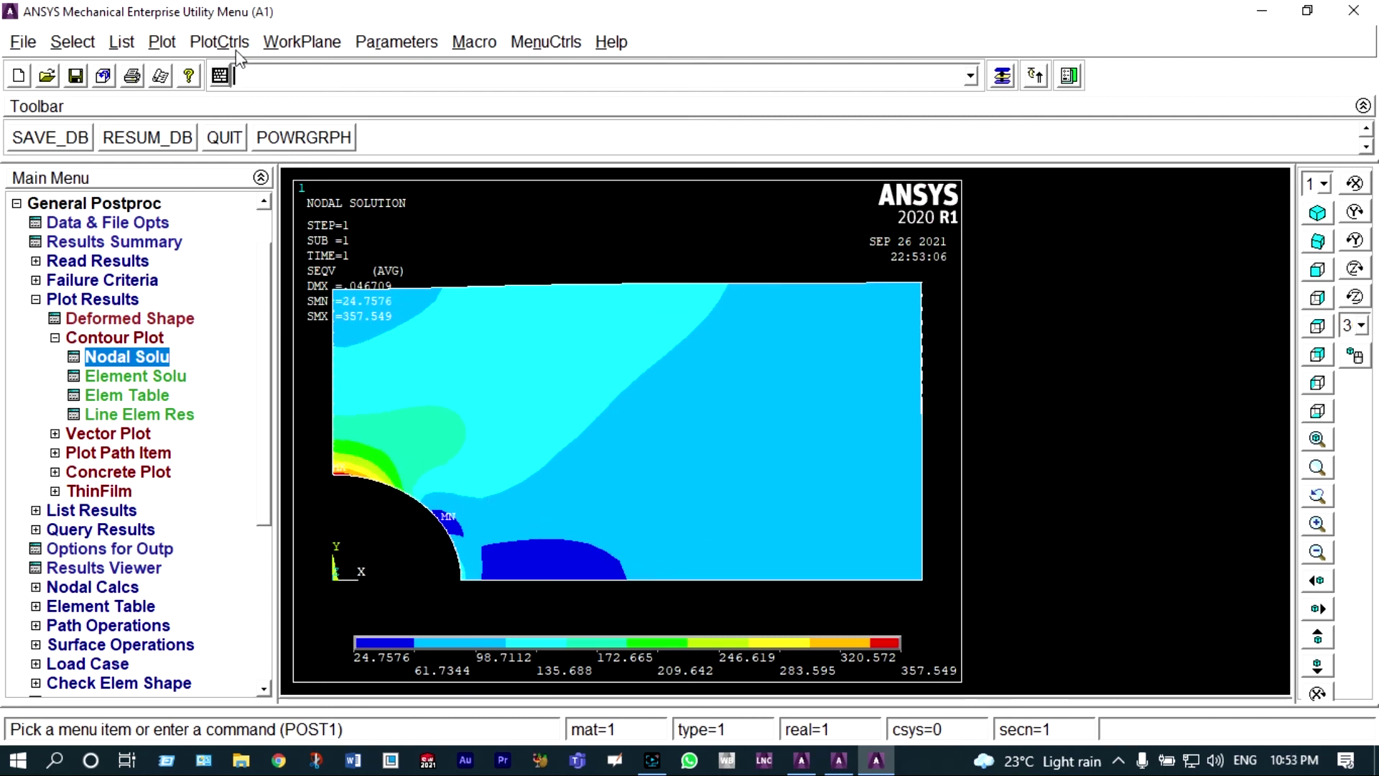
Box-zoom into the upper end of the circular cutout to examine the maximum stress location marked MX.
click(229, 43)
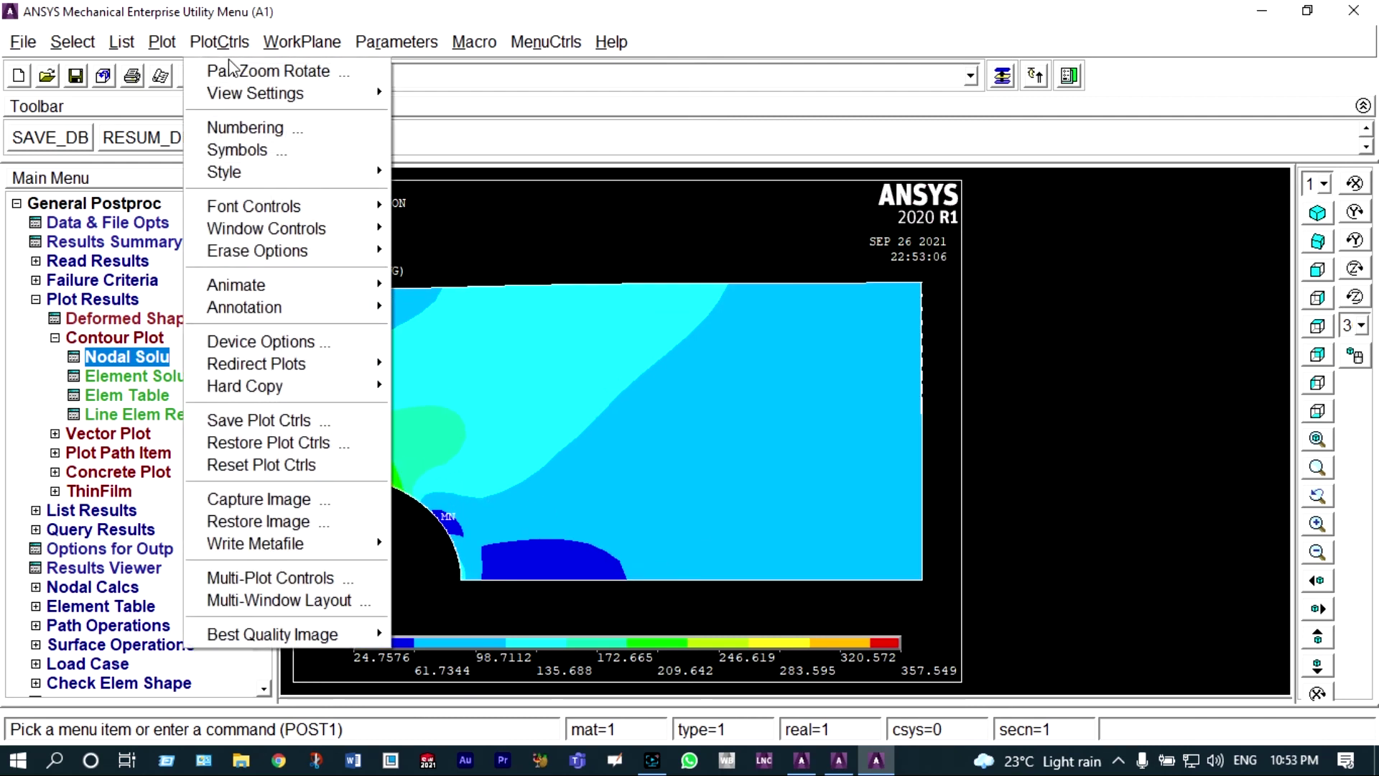
click(228, 70)
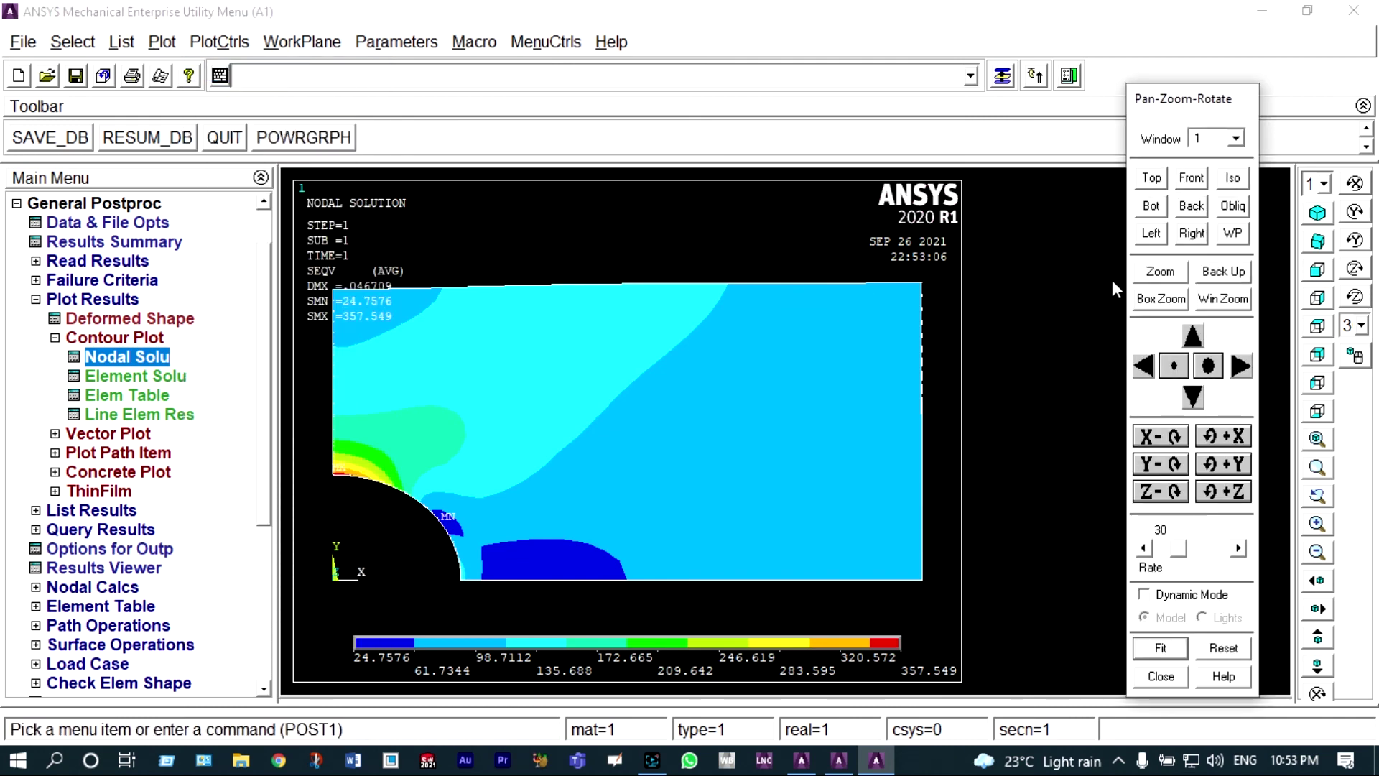
click(1161, 299)
click(318, 464)
click(363, 508)
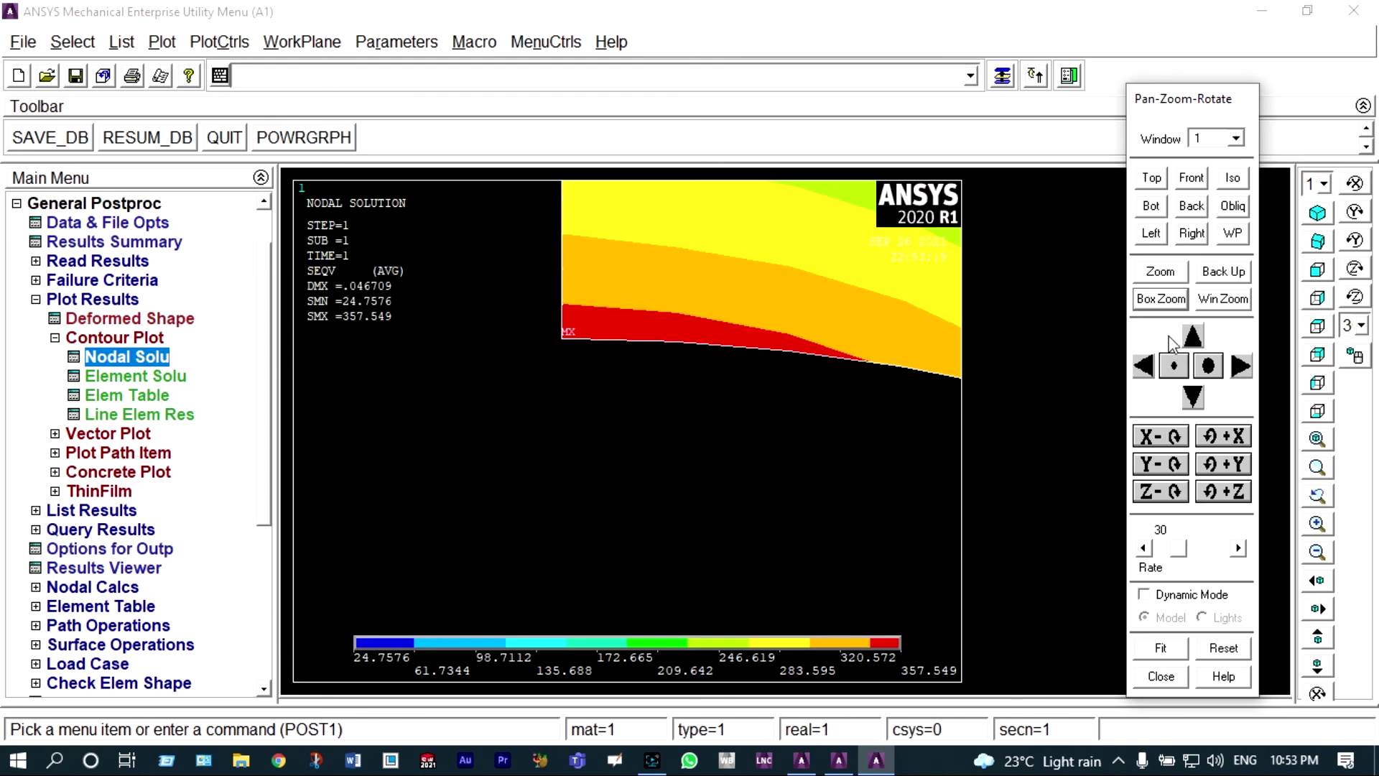
click(500, 264)
click(627, 353)
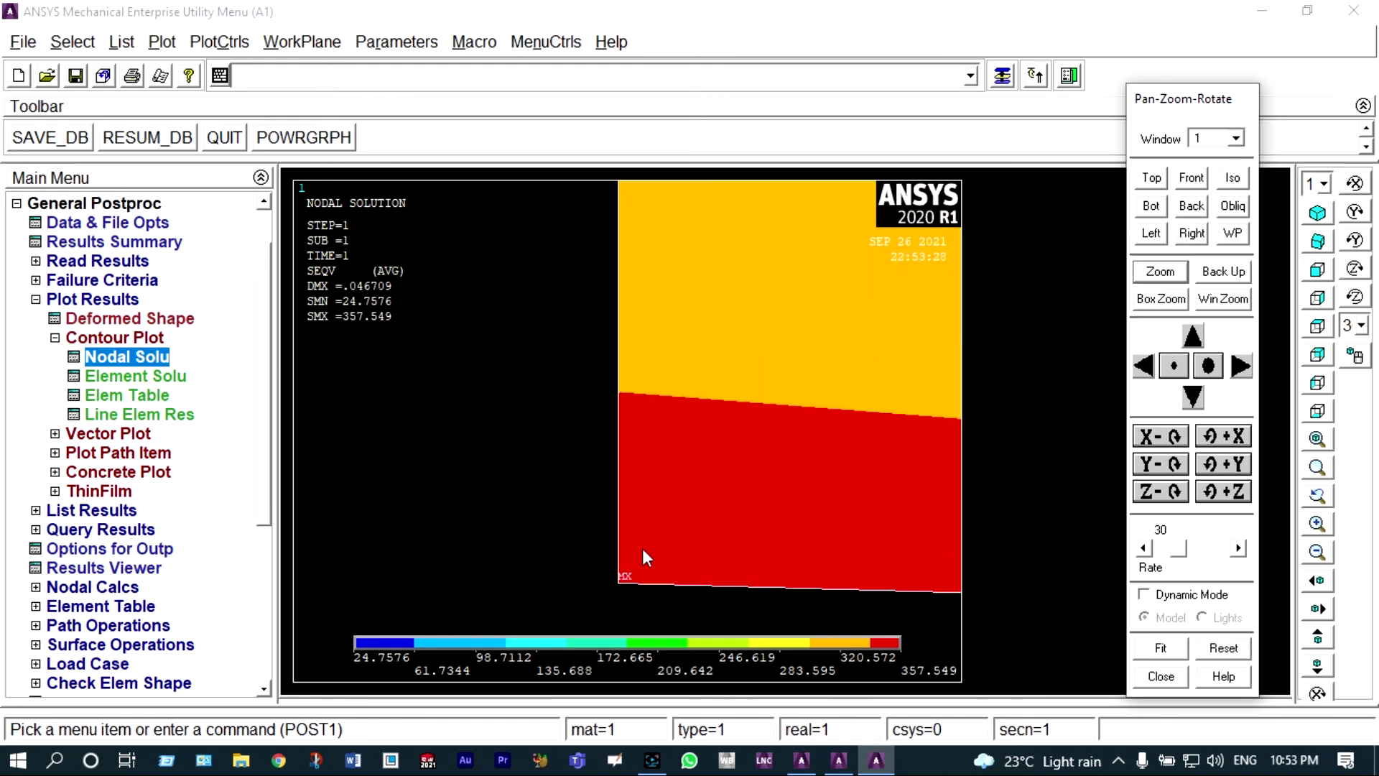
ctrl+drag(637, 541, 639, 526)
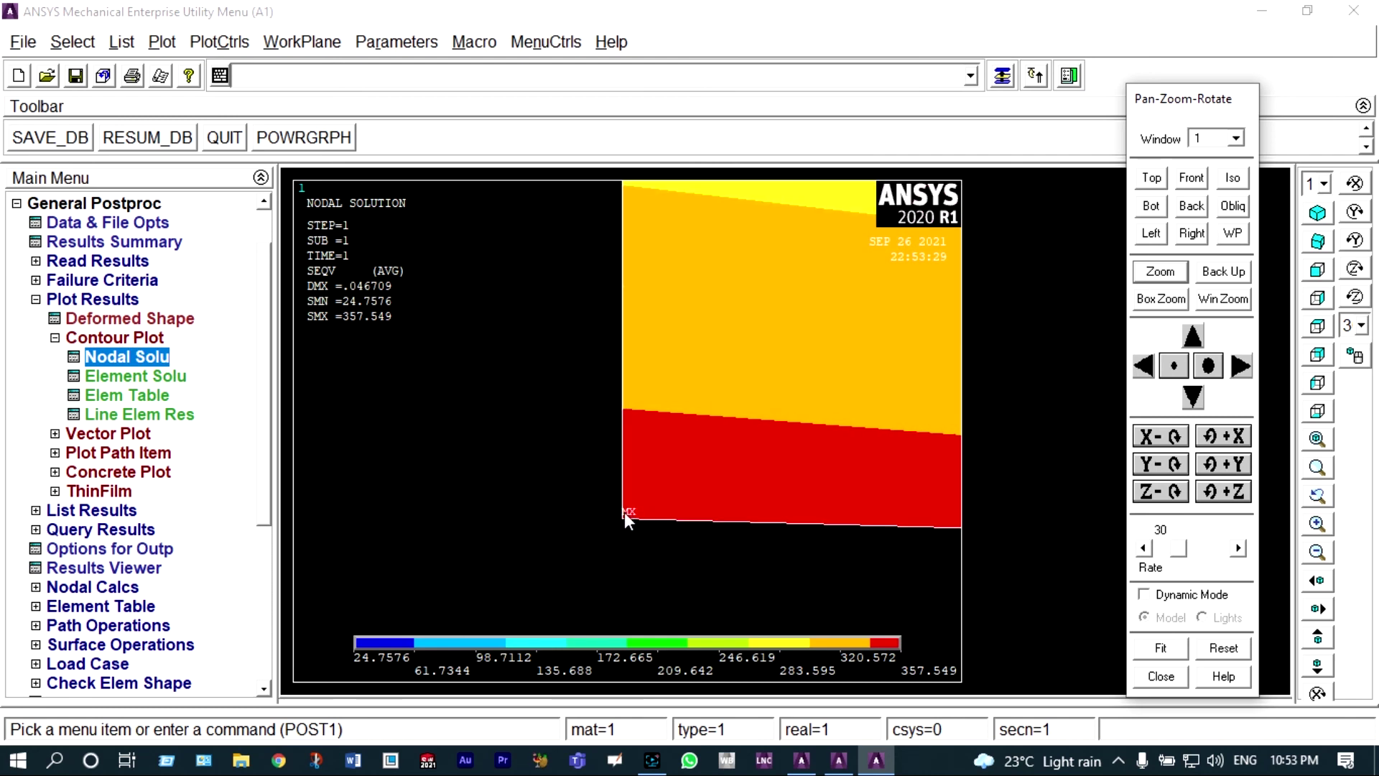
scroll(625, 511, up, 1)
scroll(749, 521, up, 1)
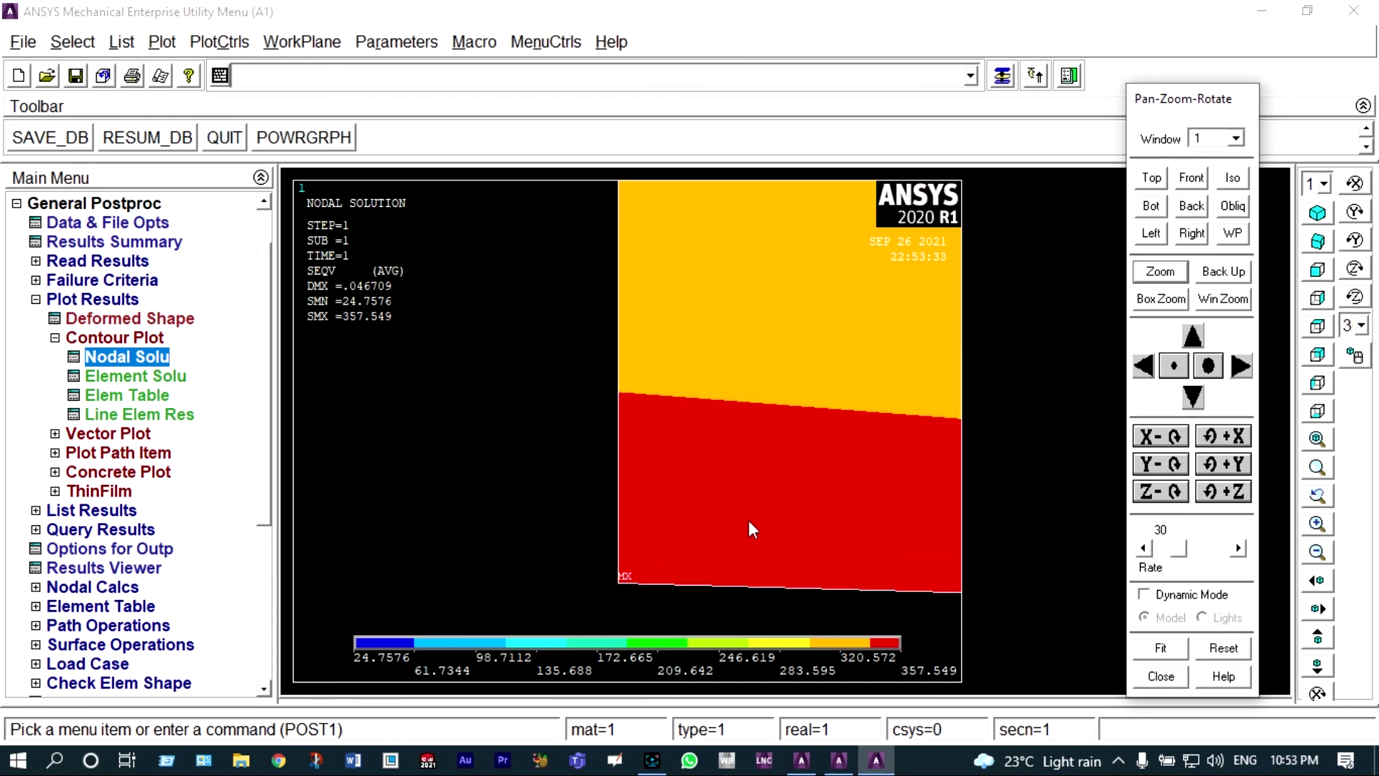